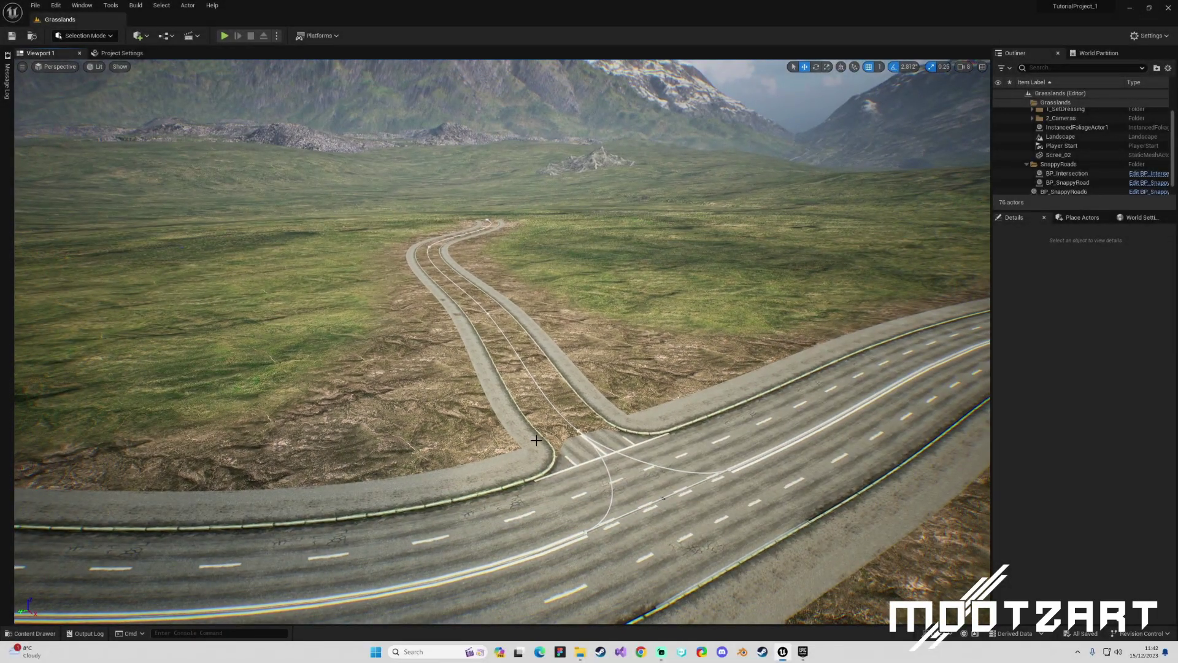
# Switch to Landscape mode and lower the terrain poking through the side road near the intersection using Sculpt with a 500 brush size
pyautogui.moveTo(572, 424); pyautogui.dragTo(597, 397, button='right')
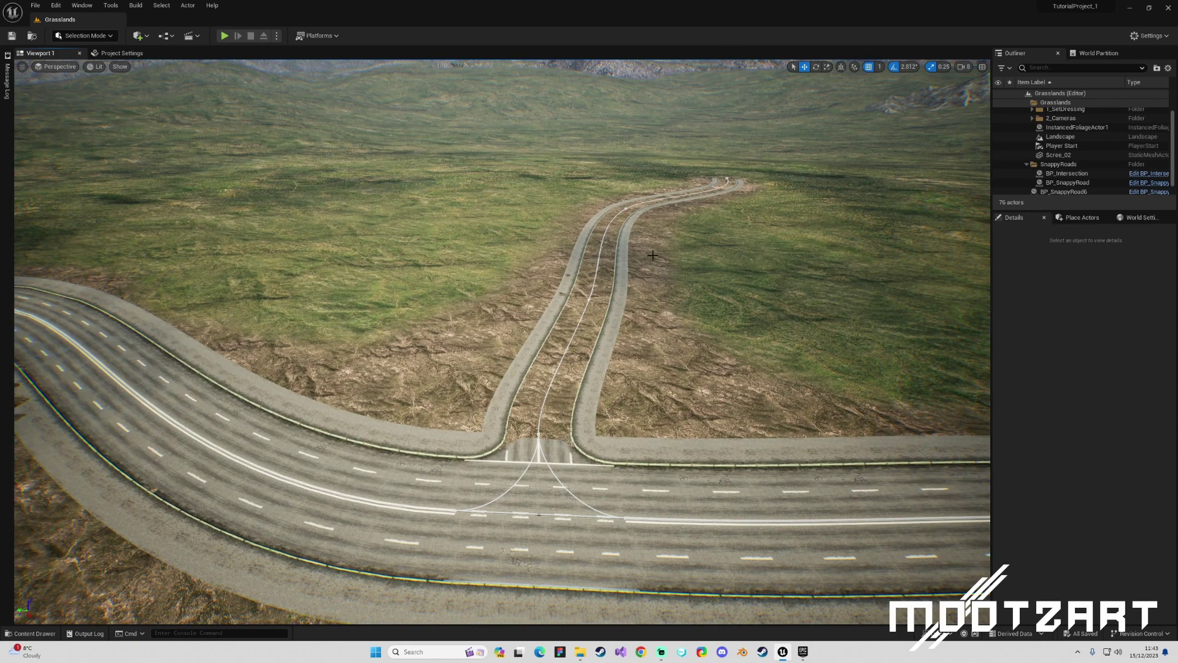
pyautogui.moveTo(482, 296); pyautogui.dragTo(560, 258, button='right')
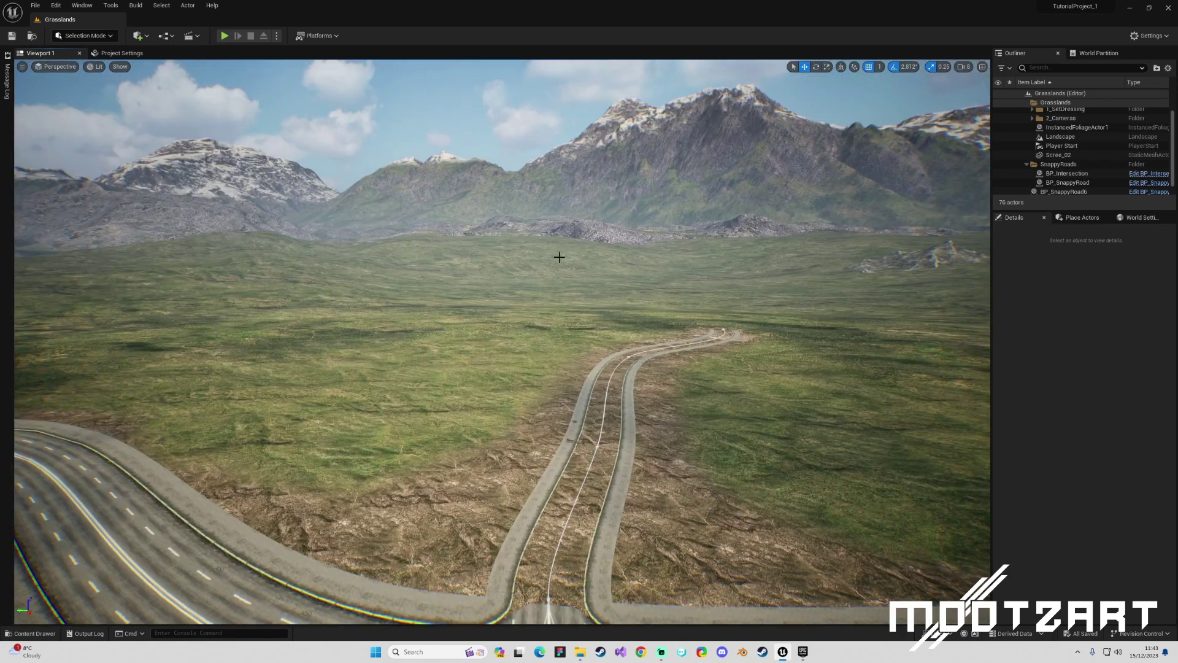
pyautogui.moveTo(460, 305); pyautogui.dragTo(525, 424, button='right')
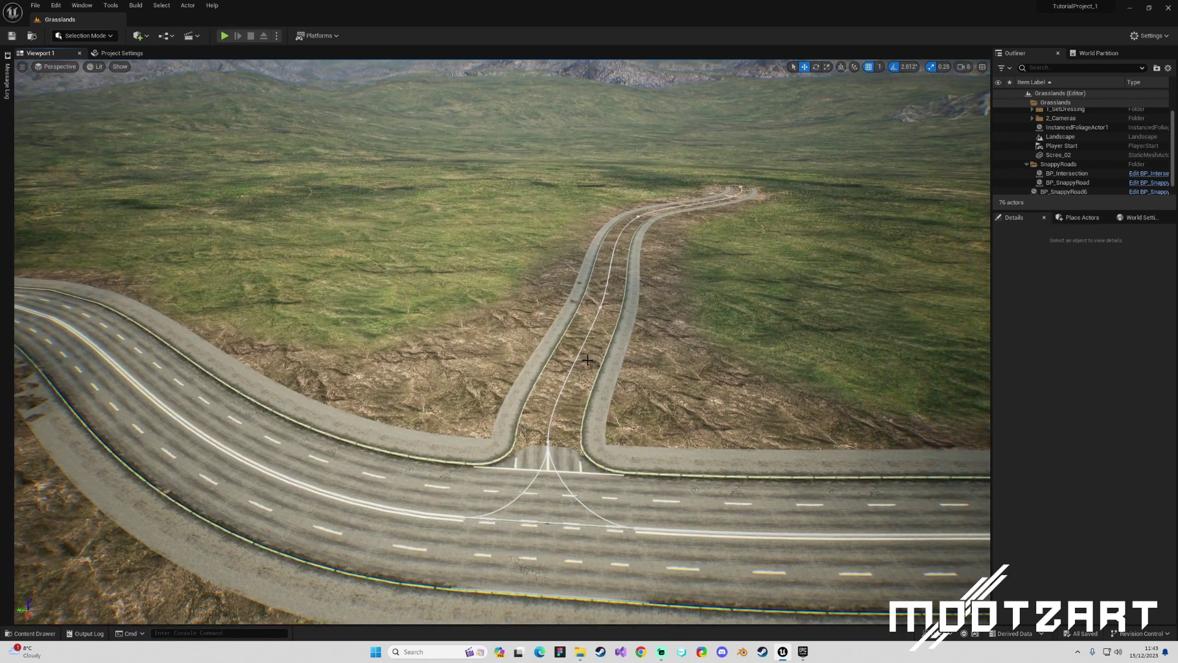
pyautogui.click(88, 37)
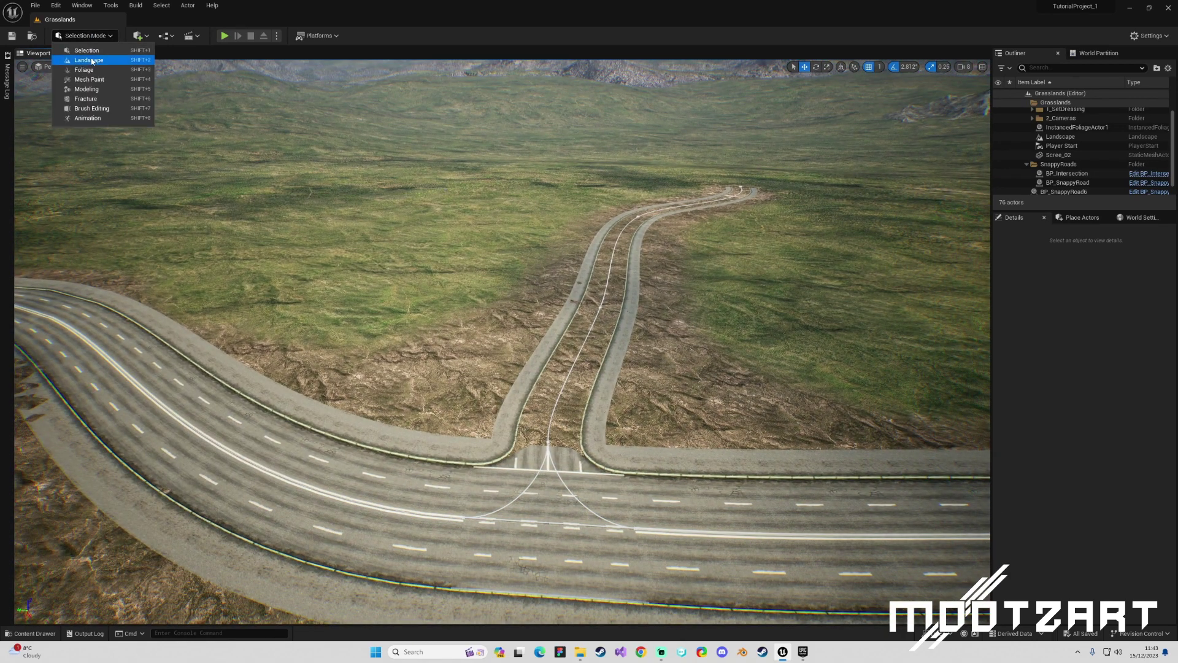
pyautogui.click(79, 60)
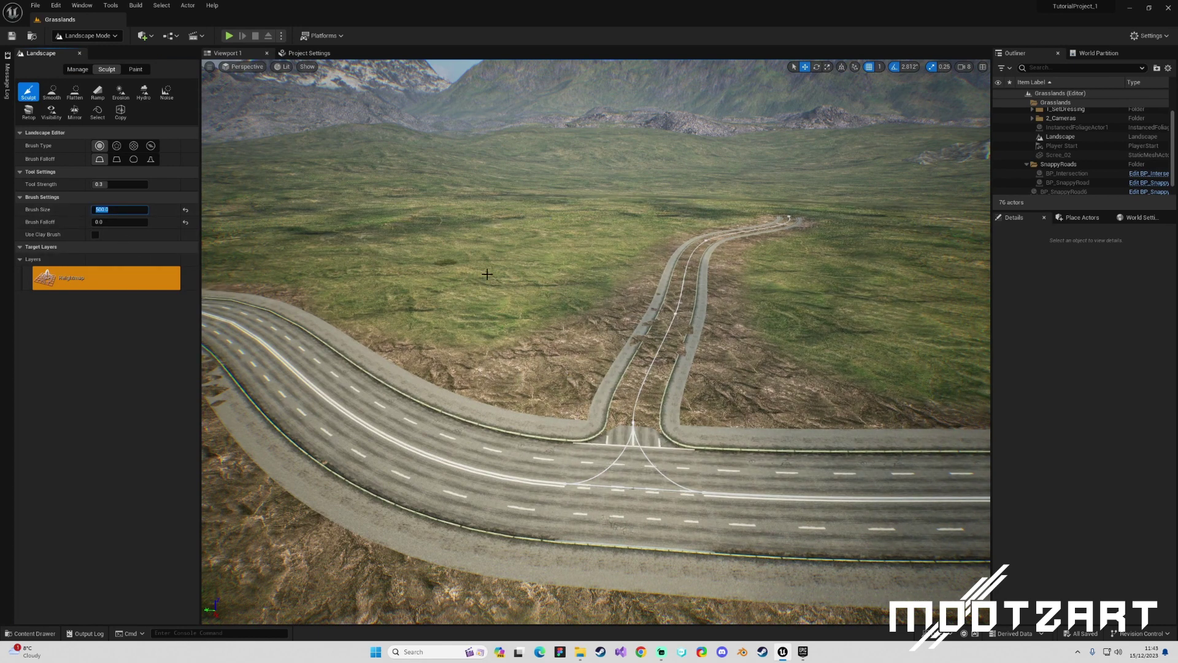
pyautogui.click(659, 342)
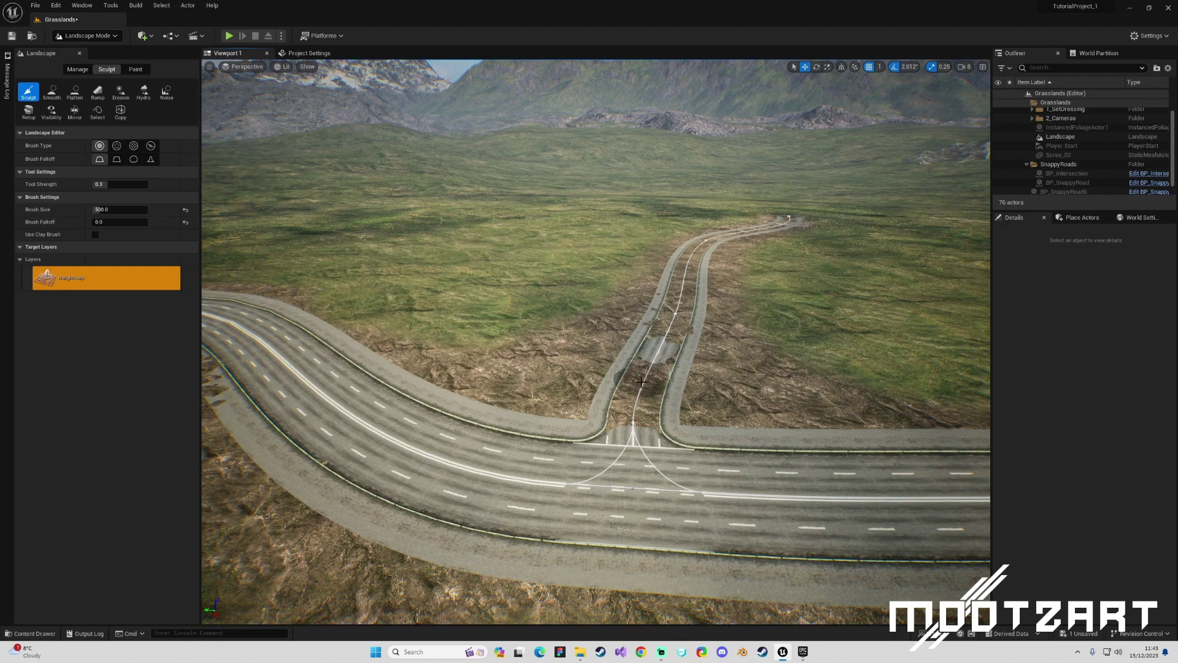
pyautogui.moveTo(641, 382)
pyautogui.mouseDown()
pyautogui.moveTo(636, 424)
pyautogui.moveTo(679, 280)
pyautogui.mouseUp()
# Continue lowering the terrain with the Sculpt brush along the rest of the side road up to its far end
pyautogui.press('w')
pyautogui.moveTo(666, 353)
pyautogui.mouseDown(button='right')
pyautogui.moveTo(663, 301)
pyautogui.moveTo(662, 368)
pyautogui.mouseUp(button='right')
pyautogui.moveTo(609, 287)
pyautogui.mouseDown()
pyautogui.moveTo(595, 429)
pyautogui.moveTo(658, 229)
pyautogui.moveTo(610, 298)
pyautogui.mouseUp()
pyautogui.moveTo(610, 298)
pyautogui.mouseDown(button='right')
pyautogui.moveTo(613, 227)
pyautogui.moveTo(623, 282)
pyautogui.mouseUp(button='right')
pyautogui.press('w')
pyautogui.moveTo(563, 246)
pyautogui.keyDown('shift'); pyautogui.mouseDown()
pyautogui.moveTo(499, 399)
pyautogui.moveTo(546, 202)
pyautogui.moveTo(570, 258)
pyautogui.mouseUp(); pyautogui.keyUp('shift')
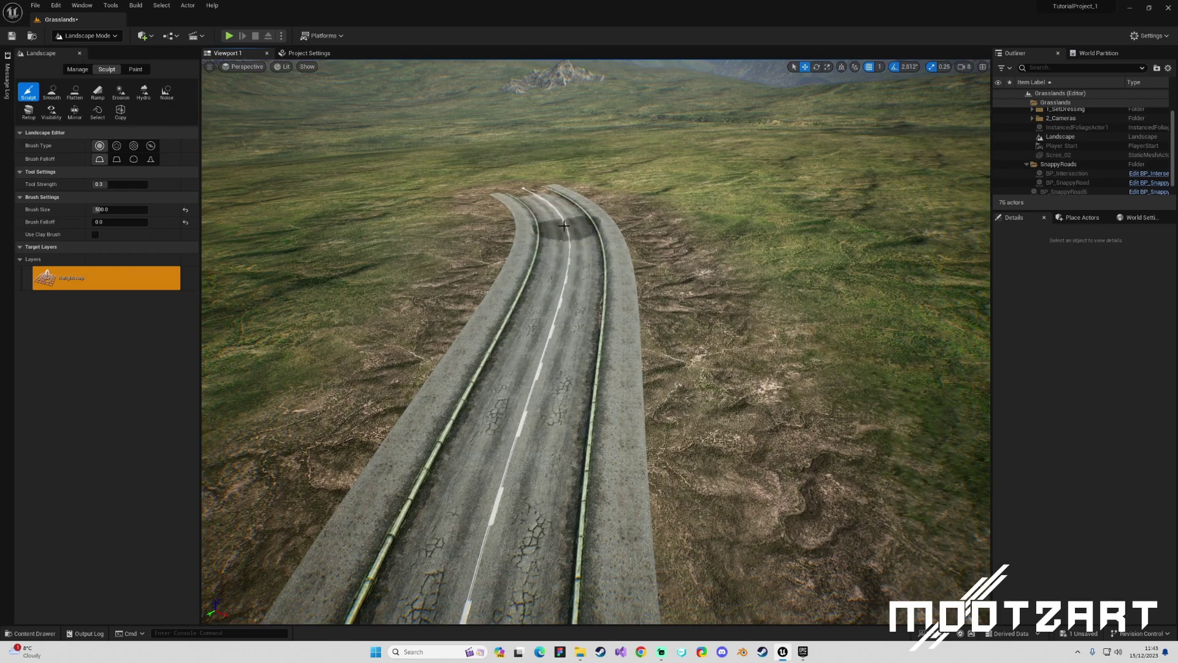
pyautogui.click(566, 313)
pyautogui.keyDown('shift'); pyautogui.moveTo(566, 313); pyautogui.dragTo(565, 315); pyautogui.keyUp('shift')
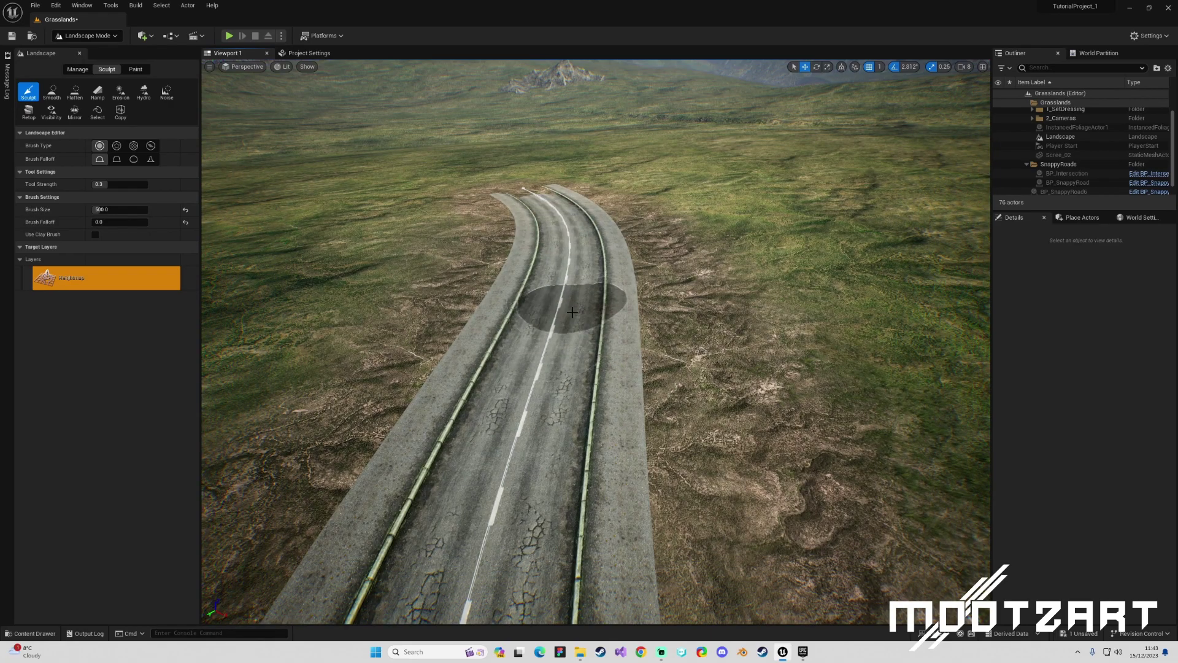
pyautogui.moveTo(565, 315)
pyautogui.mouseDown(button='right')
pyautogui.moveTo(528, 270)
pyautogui.moveTo(528, 353)
pyautogui.mouseUp(button='right')
pyautogui.keyDown('shift'); pyautogui.moveTo(528, 353); pyautogui.dragTo(481, 307); pyautogui.keyUp('shift')
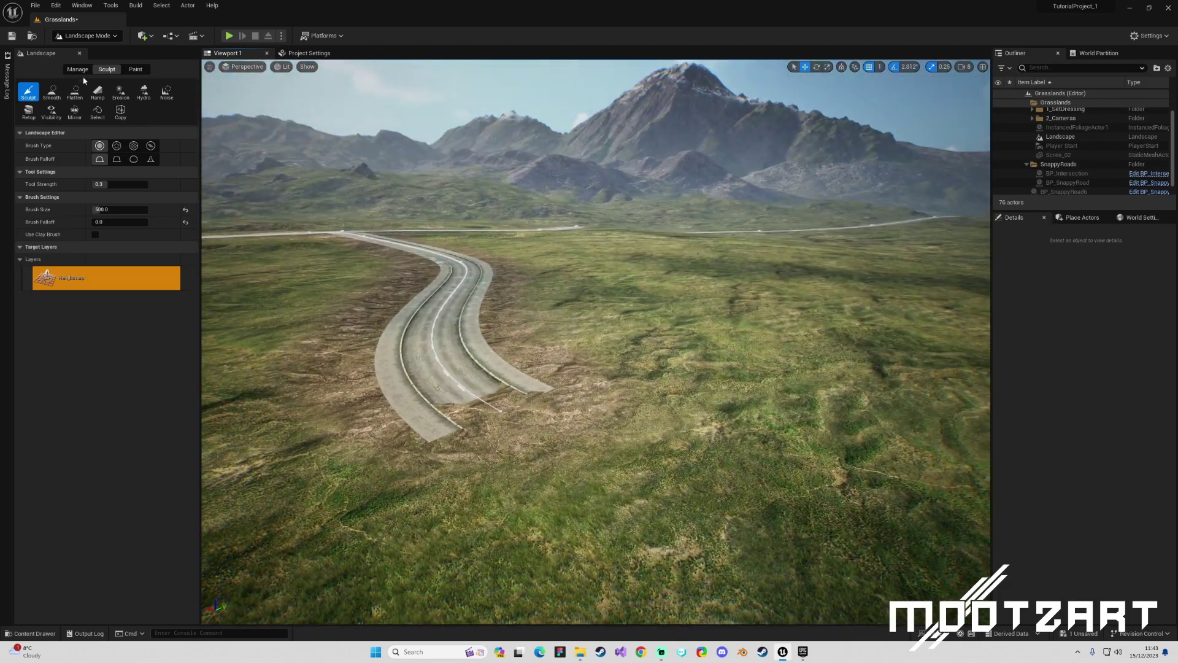
# Return to Selection mode and save the Grasslands level with the sculpted terrain
pyautogui.click(86, 36)
pyautogui.click(92, 52)
pyautogui.hotkey('ctrl', 's')
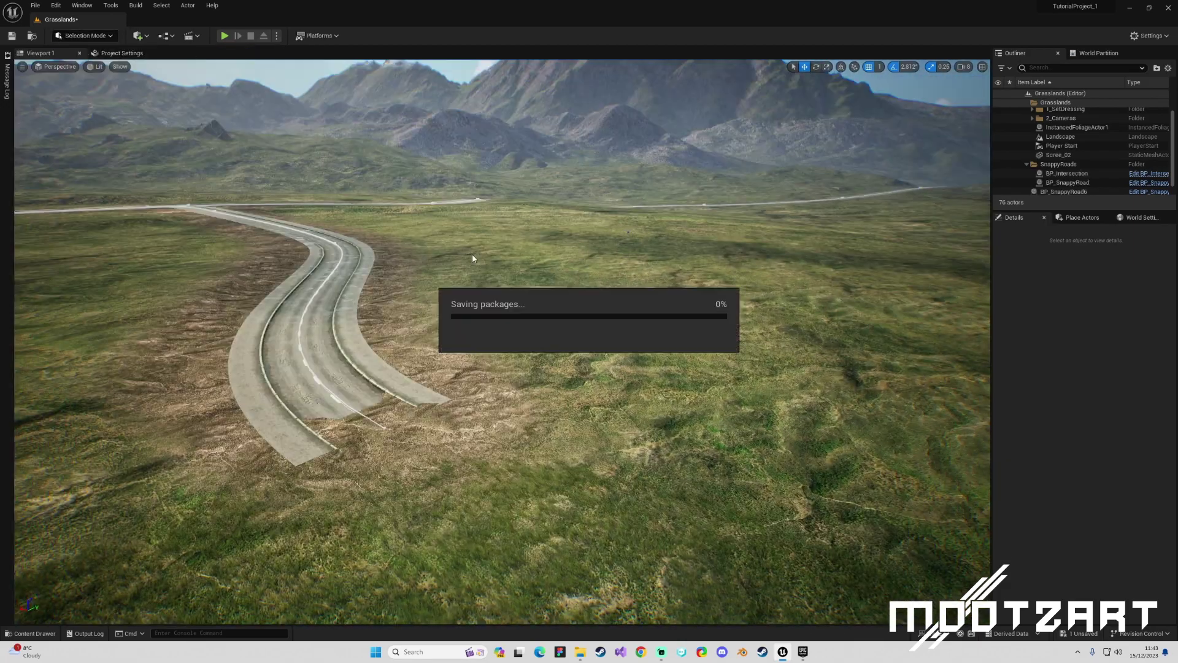
pyautogui.moveTo(470, 255); pyautogui.dragTo(470, 288, button='right')
pyautogui.press('w')
pyautogui.moveTo(540, 301); pyautogui.dragTo(634, 271, button='right')
pyautogui.click(565, 318)
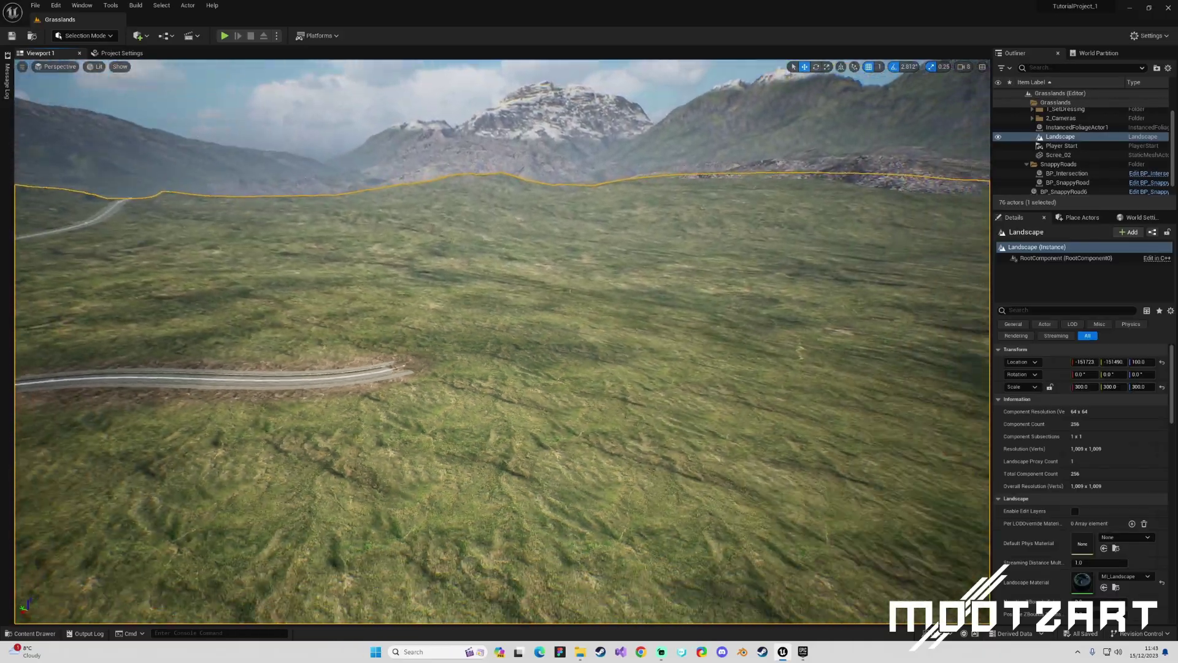
pyautogui.hotkey('ctrl', 'space')
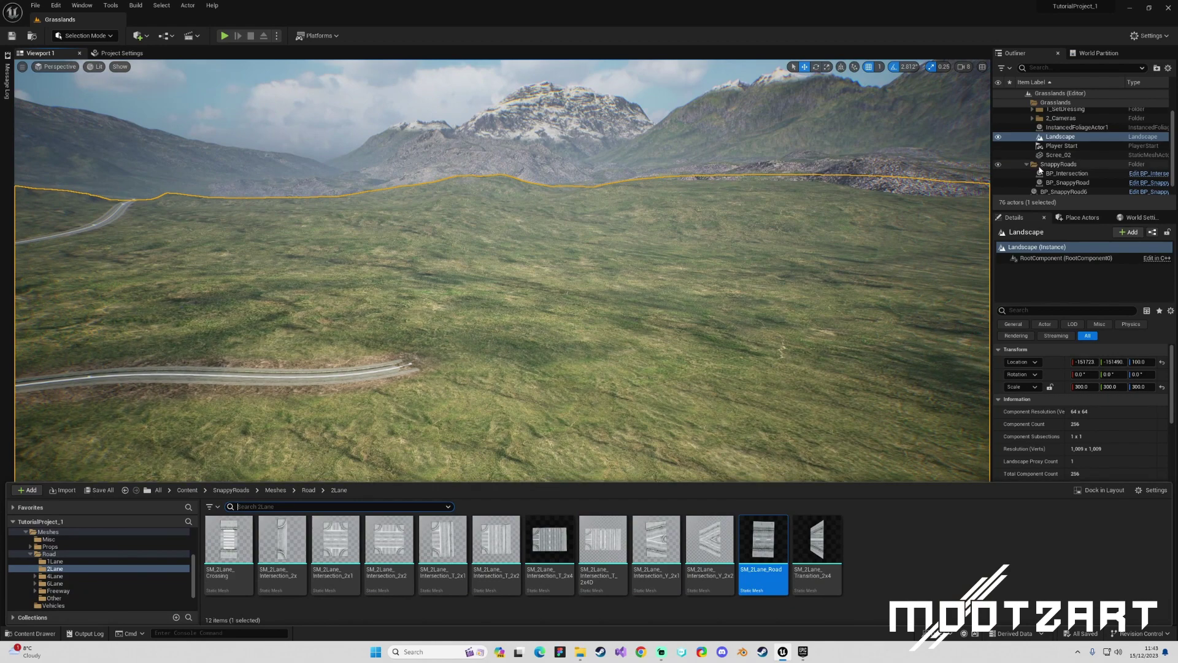
# Move BP_SnappyRoad6 and BP_SnappyRoad7 into the SnappyRoads folder and collapse the Outliner folders
pyautogui.click(1027, 165)
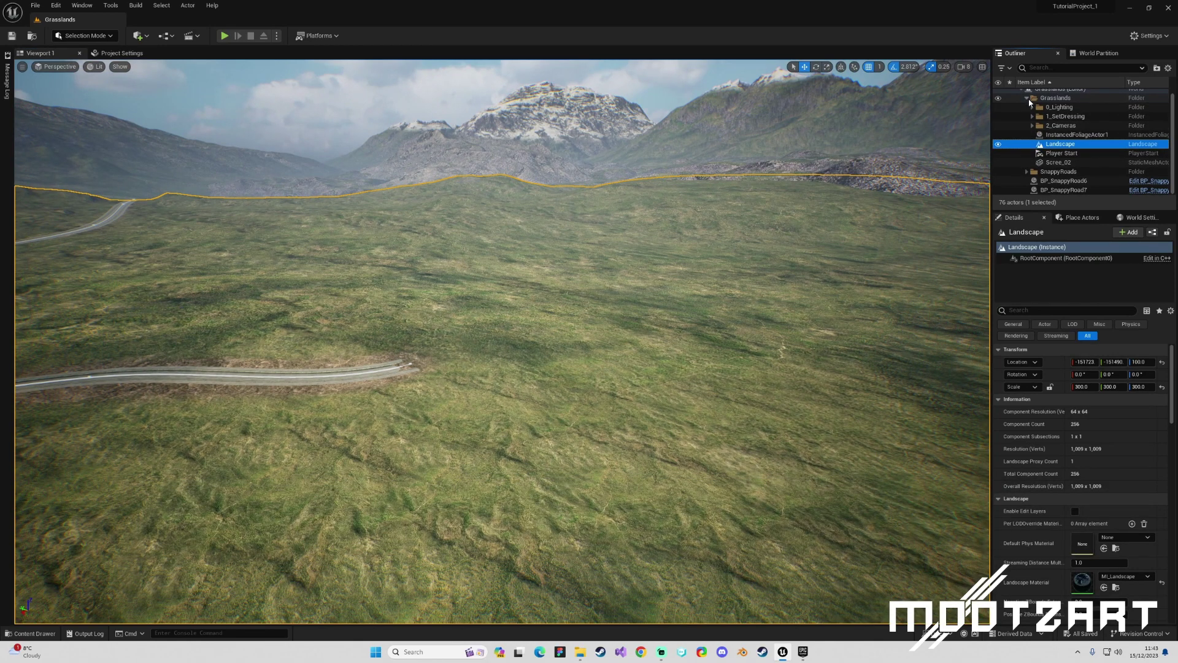
pyautogui.click(1027, 98)
pyautogui.click(1063, 121)
pyautogui.keyDown('ctrl'); pyautogui.click(1059, 130); pyautogui.keyUp('ctrl')
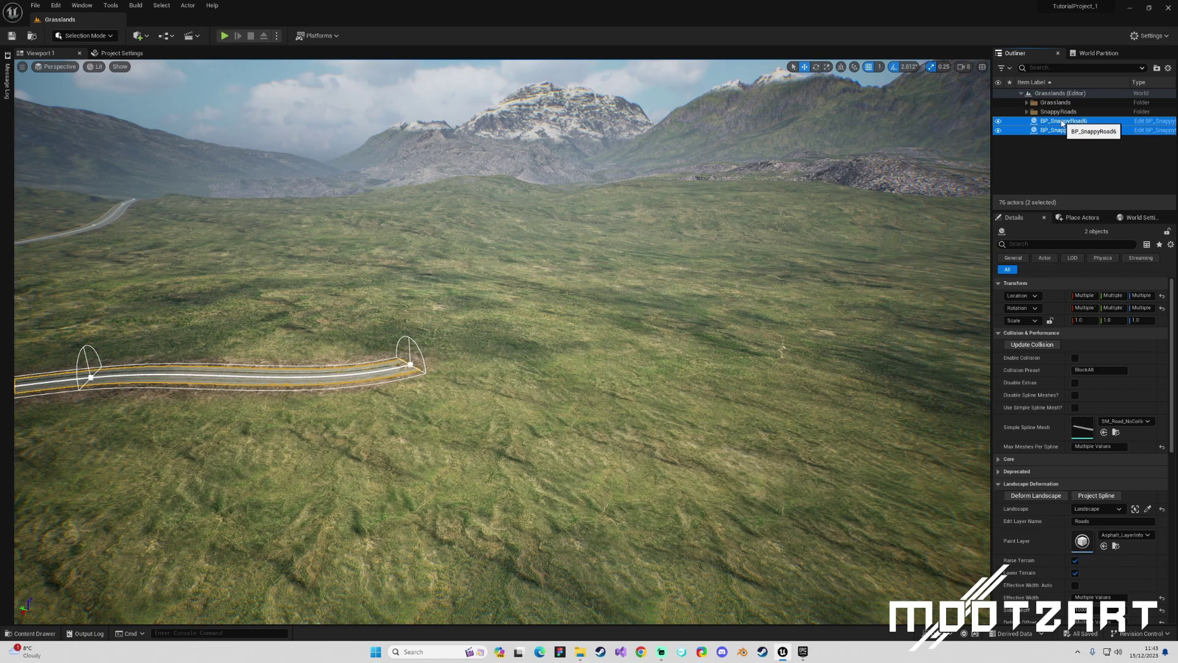
pyautogui.moveTo(1059, 132); pyautogui.dragTo(1042, 116)
pyautogui.click(1050, 140)
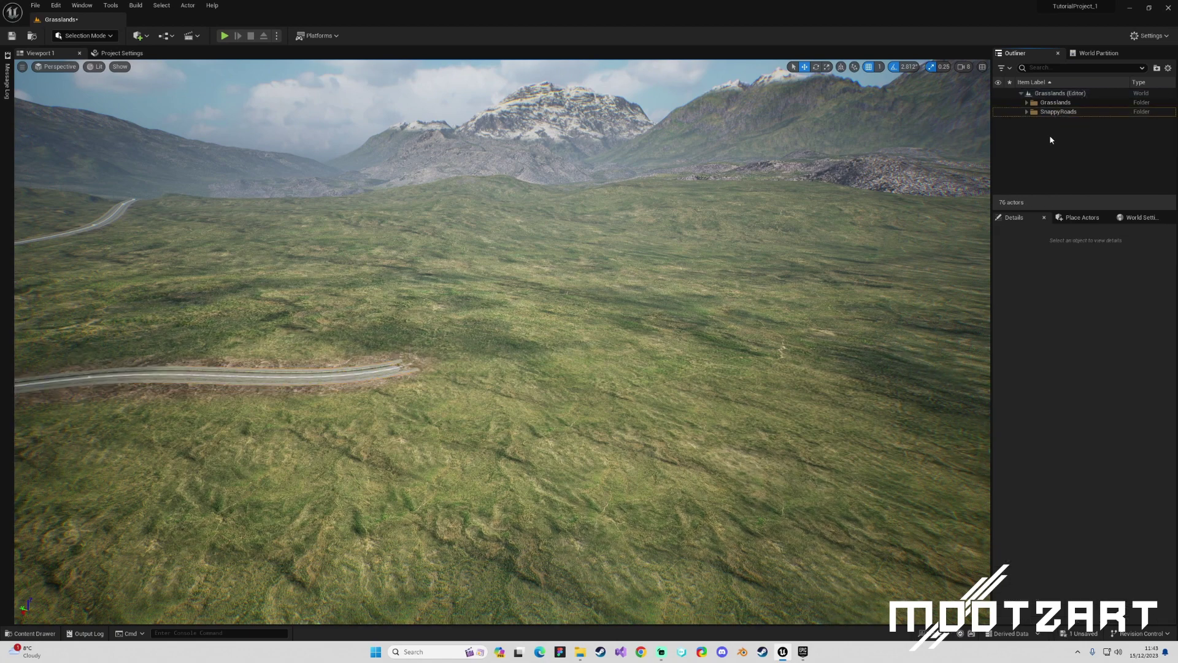
pyautogui.click(1027, 113)
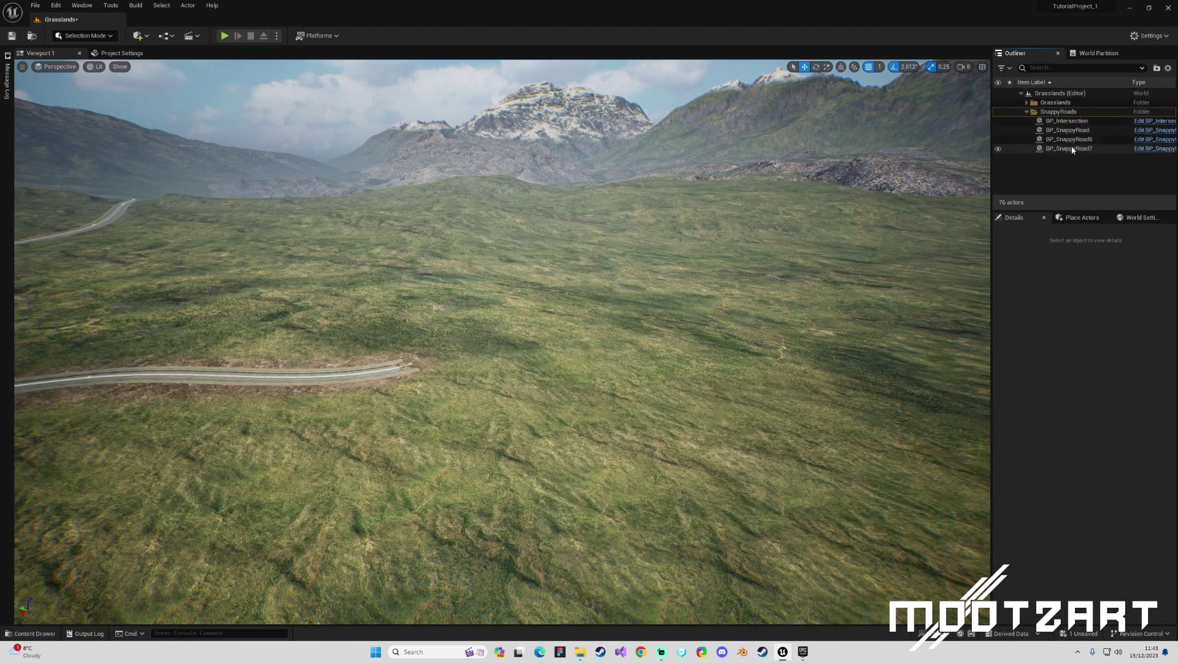
pyautogui.click(1025, 113)
# Review the road layout from several angles and save the level with the reorganised road actors
pyautogui.moveTo(540, 332); pyautogui.dragTo(429, 316, button='right')
pyautogui.press('s')
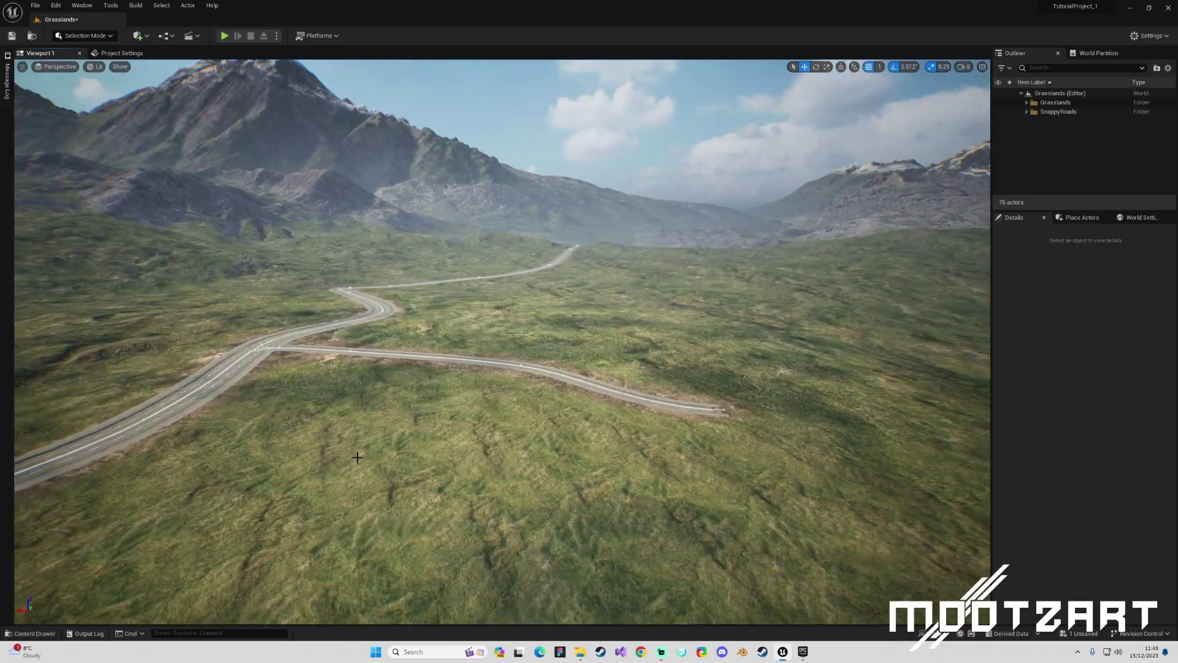
pyautogui.press('w')
pyautogui.moveTo(556, 373); pyautogui.dragTo(692, 358, button='right')
pyautogui.moveTo(682, 286); pyautogui.dragTo(510, 279, button='right')
pyautogui.press('d')
pyautogui.hotkey('ctrl', 's')
# Enlarge the content browser and open the Freeway folder of SnappyRoads road meshes
pyautogui.hotkey('ctrl', 'space')
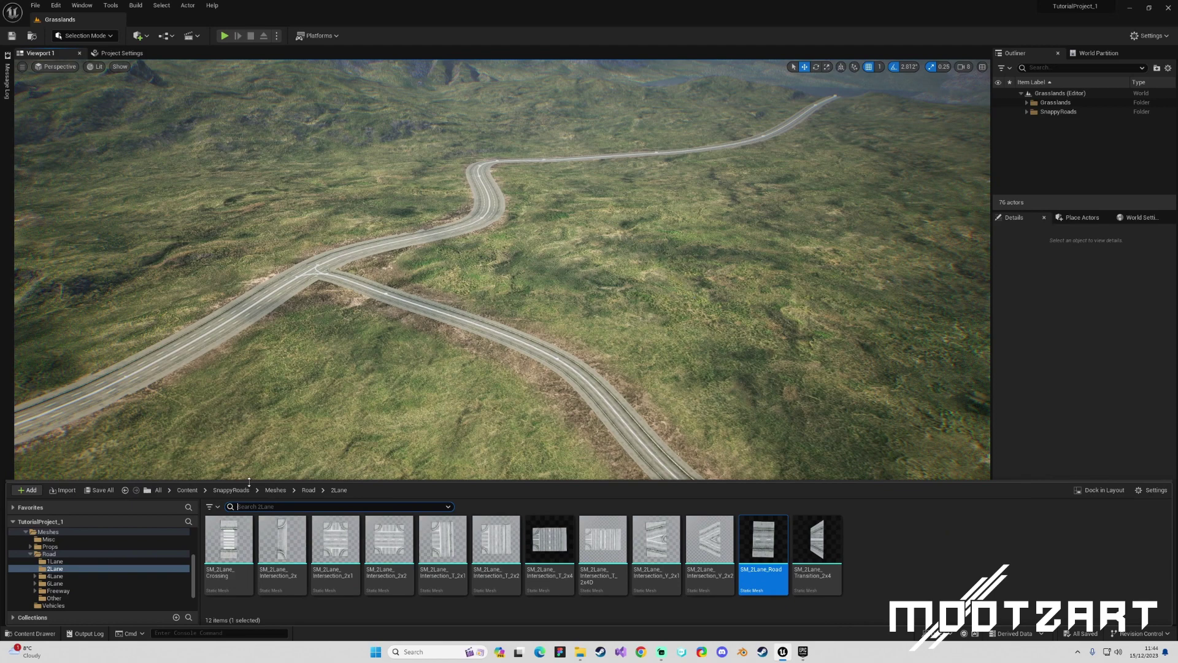
pyautogui.moveTo(248, 484); pyautogui.dragTo(248, 412)
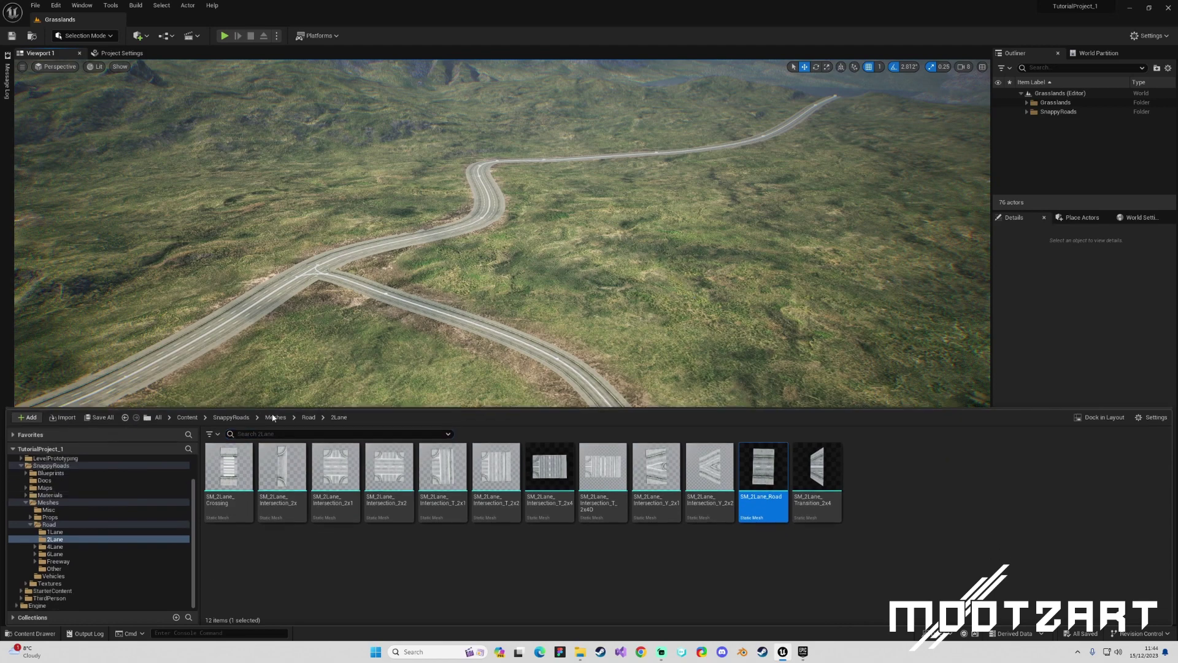
pyautogui.click(59, 561)
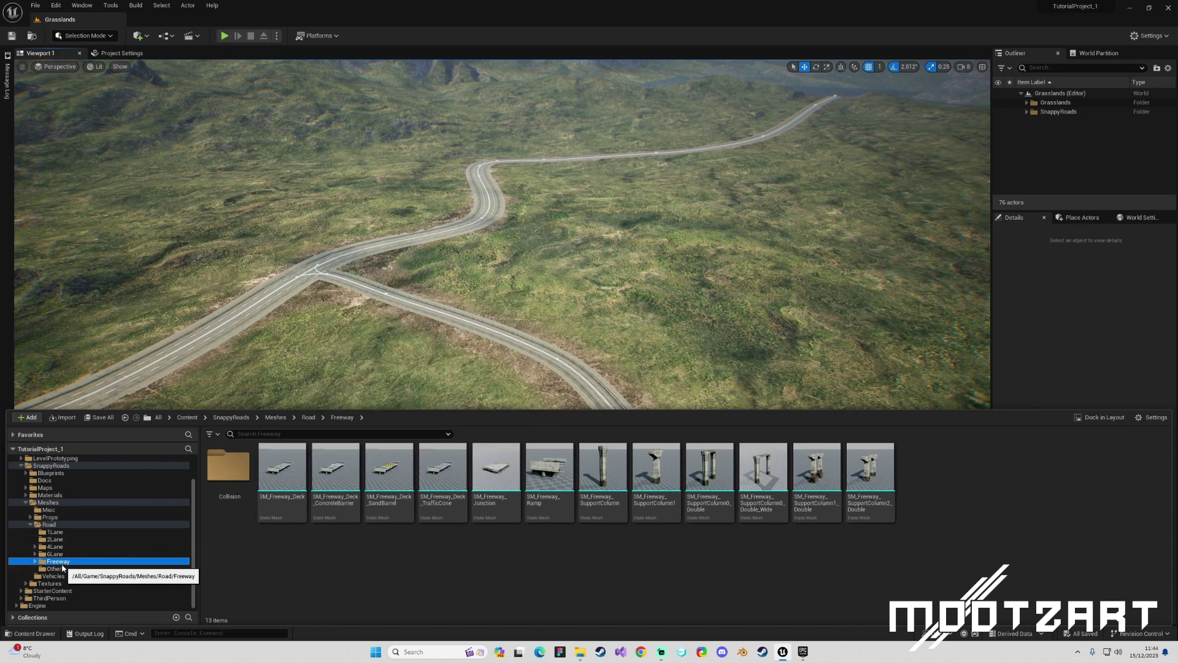
# Place a BP_SnappyRoad blueprint from the SnappyRoads Blueprints folder on the empty grassland away from the existing roads
pyautogui.click(54, 474)
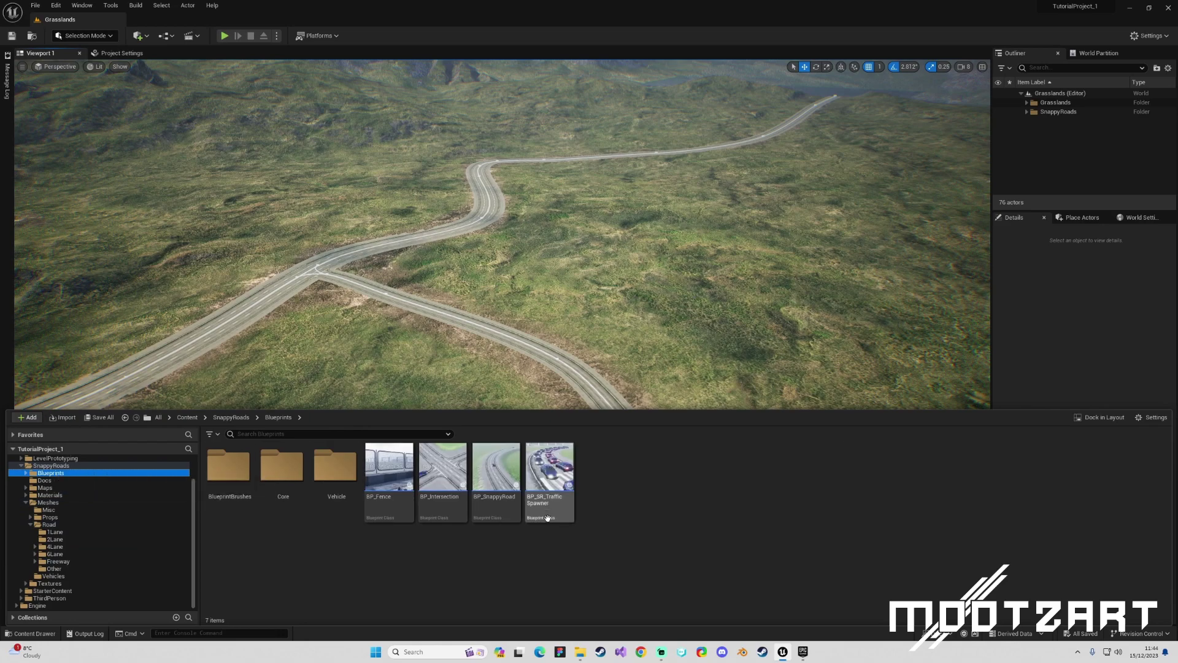
pyautogui.moveTo(665, 284); pyautogui.dragTo(773, 248, button='right')
pyautogui.hotkey('ctrl', 'space')
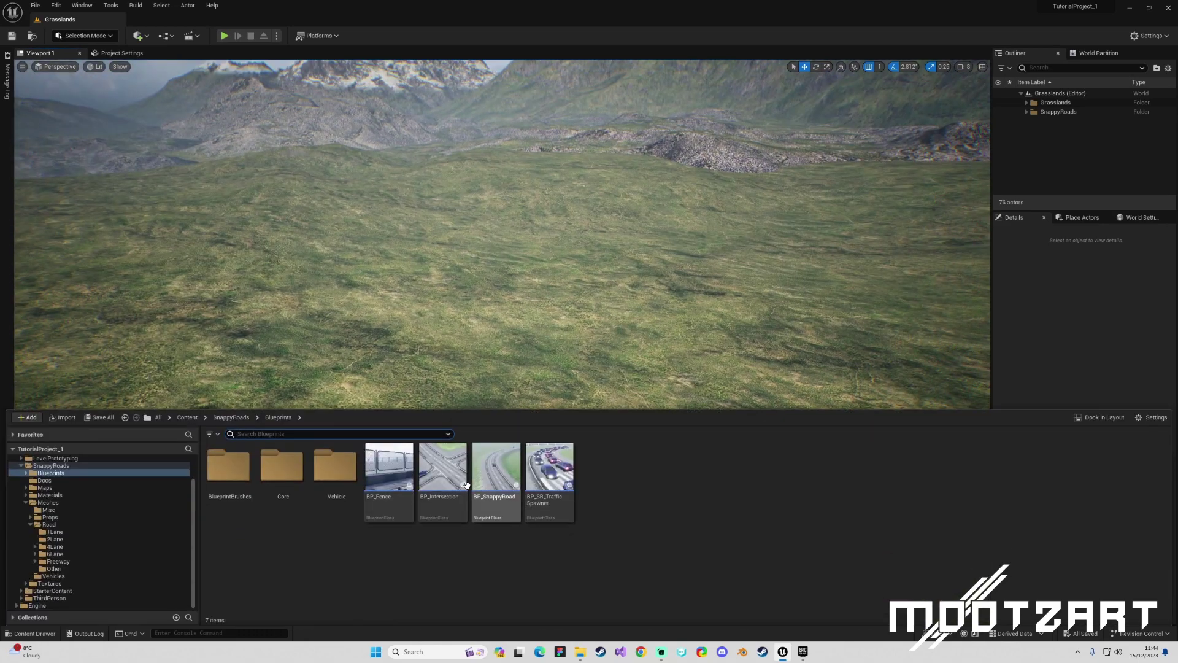
pyautogui.moveTo(494, 475); pyautogui.dragTo(641, 381)
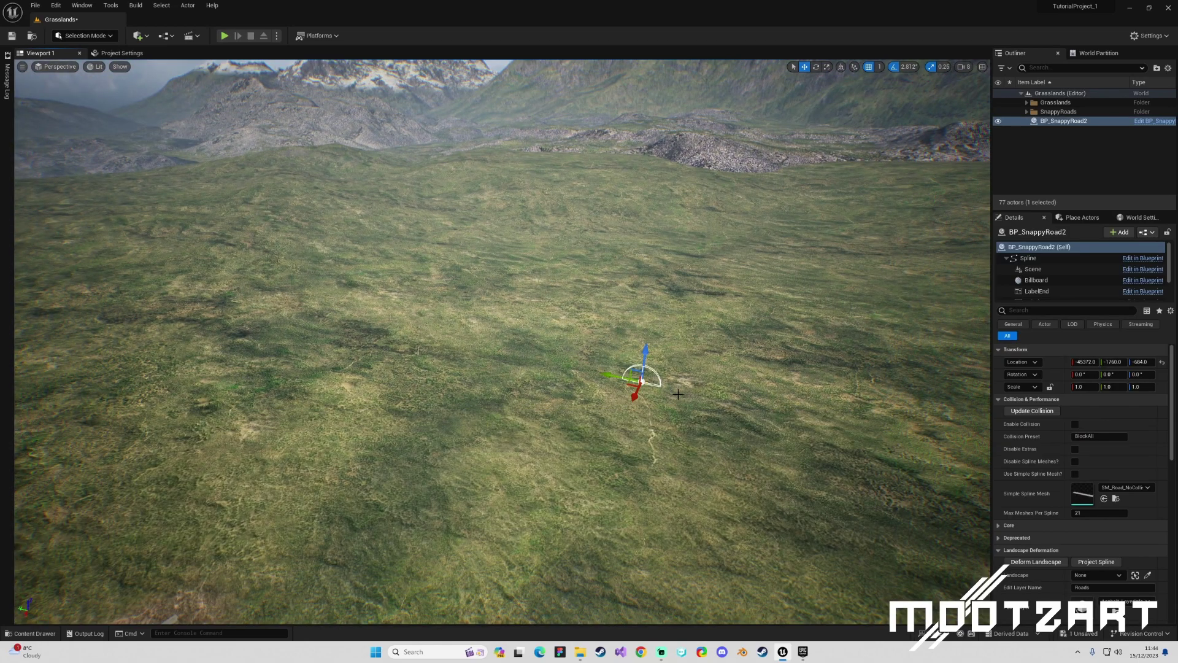
# Rotate the new road actor about its vertical axis and raise it slightly above the ground
pyautogui.press('f')
pyautogui.press('e')
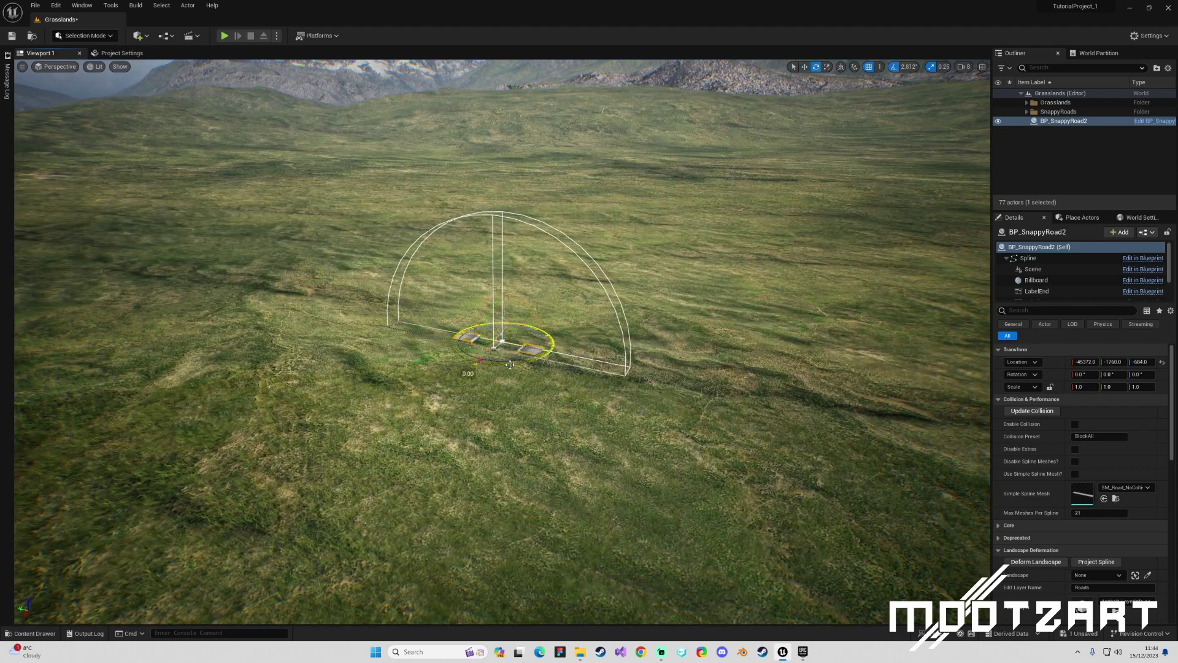
pyautogui.moveTo(510, 365); pyautogui.dragTo(557, 257)
pyautogui.press('w')
# Assign the SM_Freeway_Deck mesh from the Freeway folder as the new road's first spline mesh
pyautogui.scroll(-10, 1122, 360)
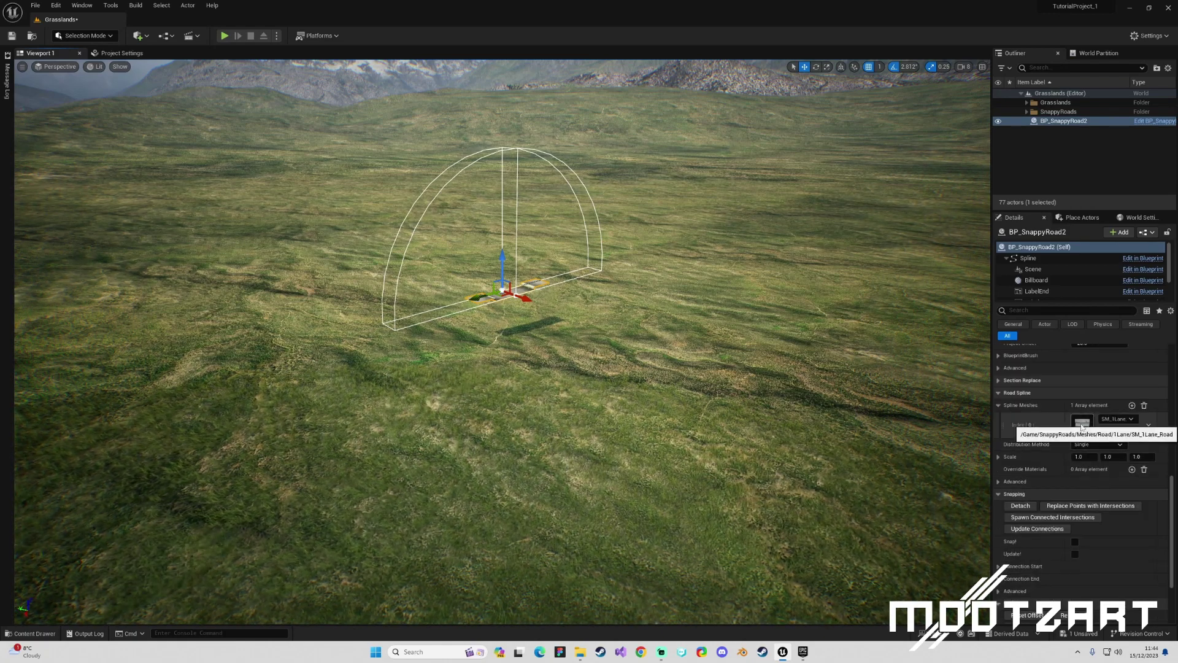
pyautogui.hotkey('ctrl', 'space')
pyautogui.click(64, 562)
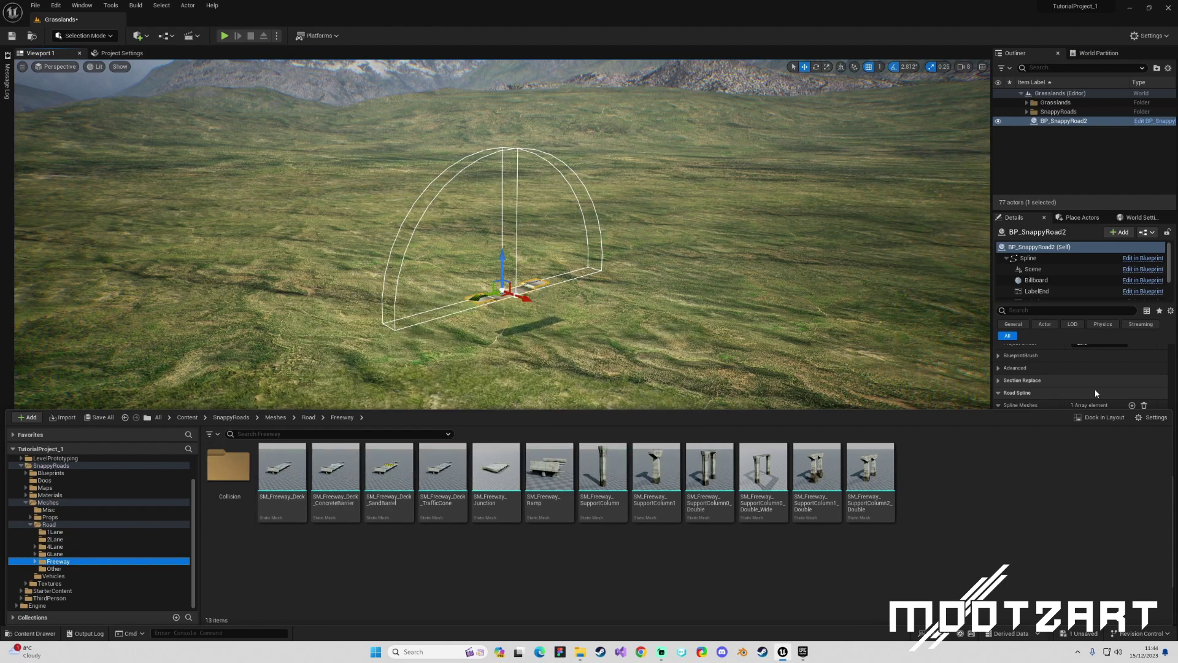
pyautogui.scroll(-2, 1093, 368)
pyautogui.moveTo(282, 471); pyautogui.dragTo(1094, 366)
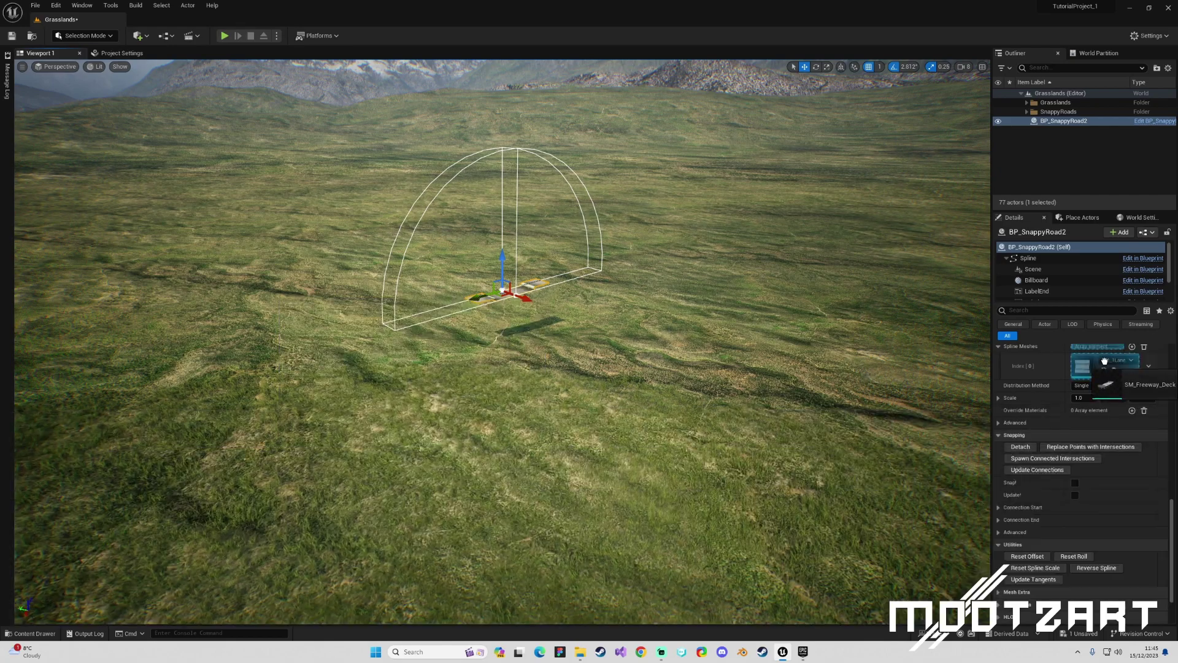
# Stretch the freeway deck into a longer straight section by pulling out a spline end point along its length
pyautogui.moveTo(473, 279)
pyautogui.mouseDown(button='right')
pyautogui.moveTo(509, 227)
pyautogui.moveTo(491, 226)
pyautogui.moveTo(473, 279)
pyautogui.mouseUp(button='right')
pyautogui.press('a')
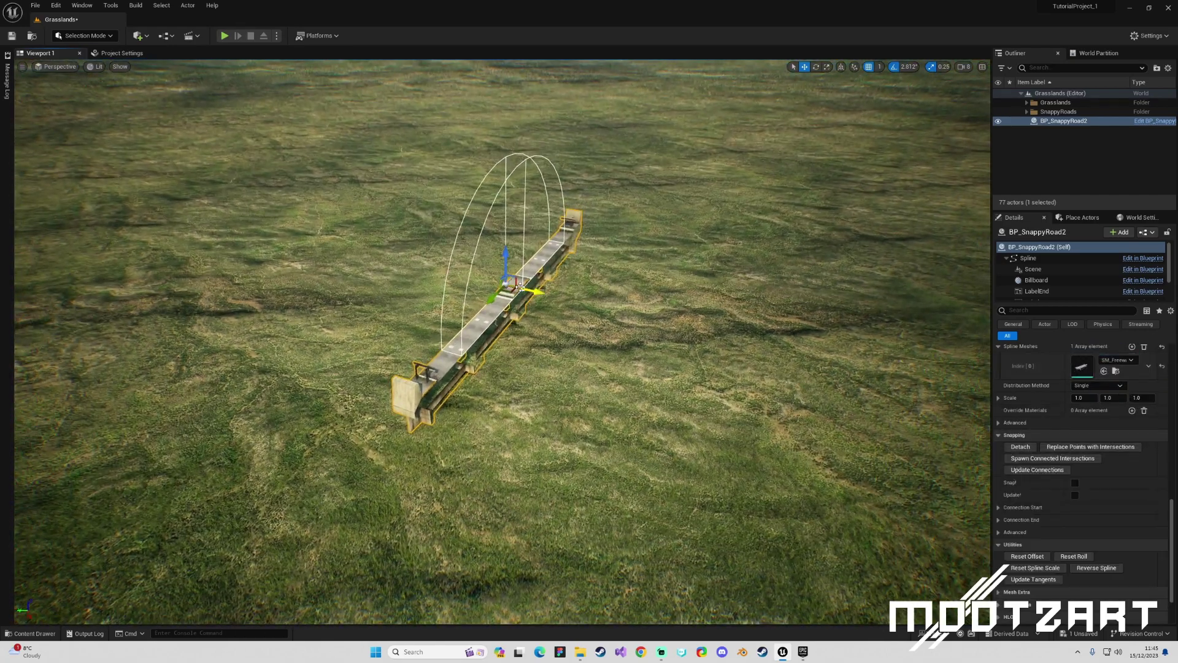
pyautogui.moveTo(550, 298); pyautogui.dragTo(952, 391)
pyautogui.press('s')
pyautogui.moveTo(953, 391); pyautogui.dragTo(989, 392, button='right')
pyautogui.moveTo(492, 329); pyautogui.dragTo(450, 302, button='right')
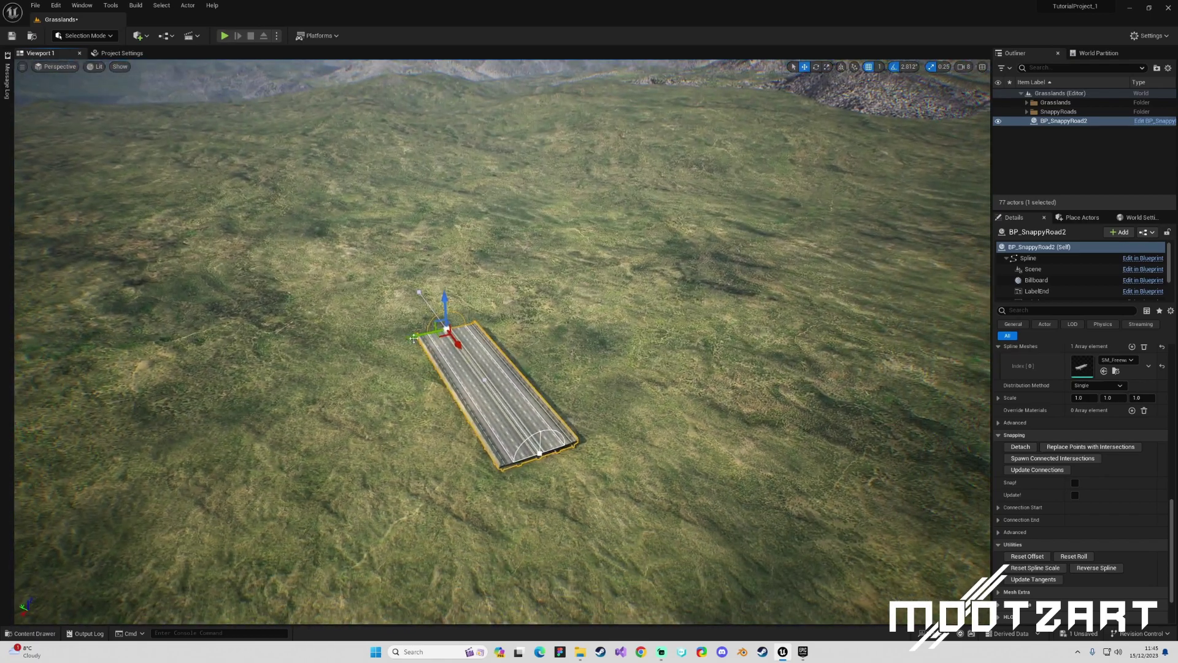
pyautogui.moveTo(476, 377); pyautogui.dragTo(477, 376, button='right')
# Raise both ends of the freeway deck above the terrain and lengthen the deck from its start point
pyautogui.click(532, 280)
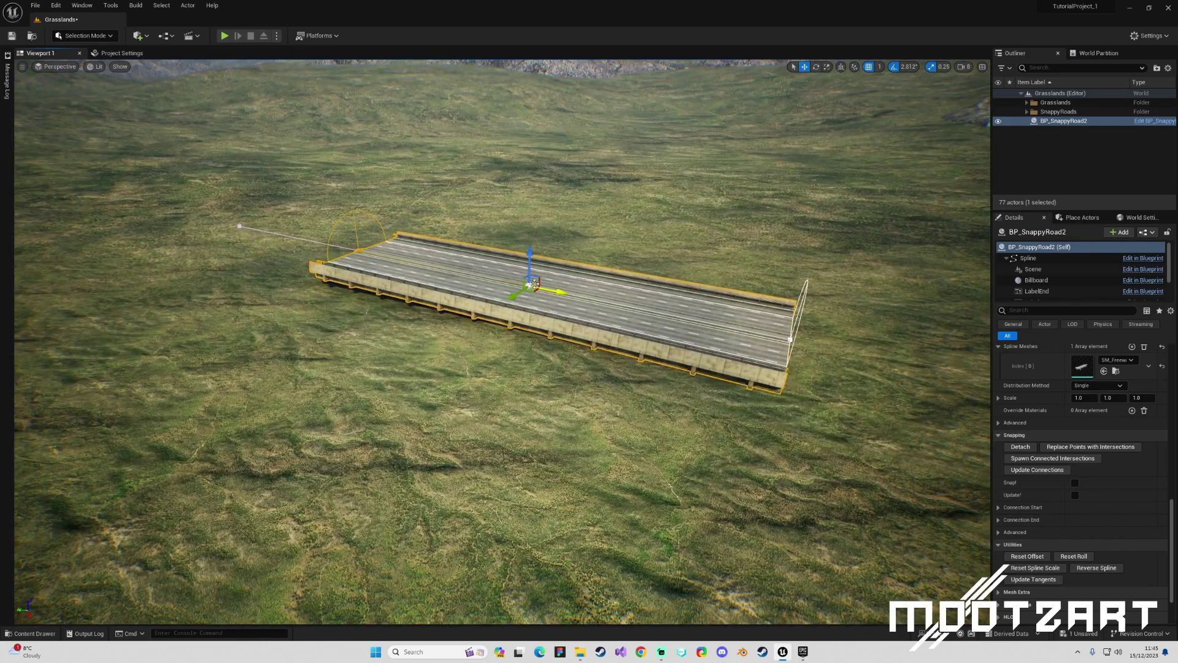
pyautogui.click(358, 251)
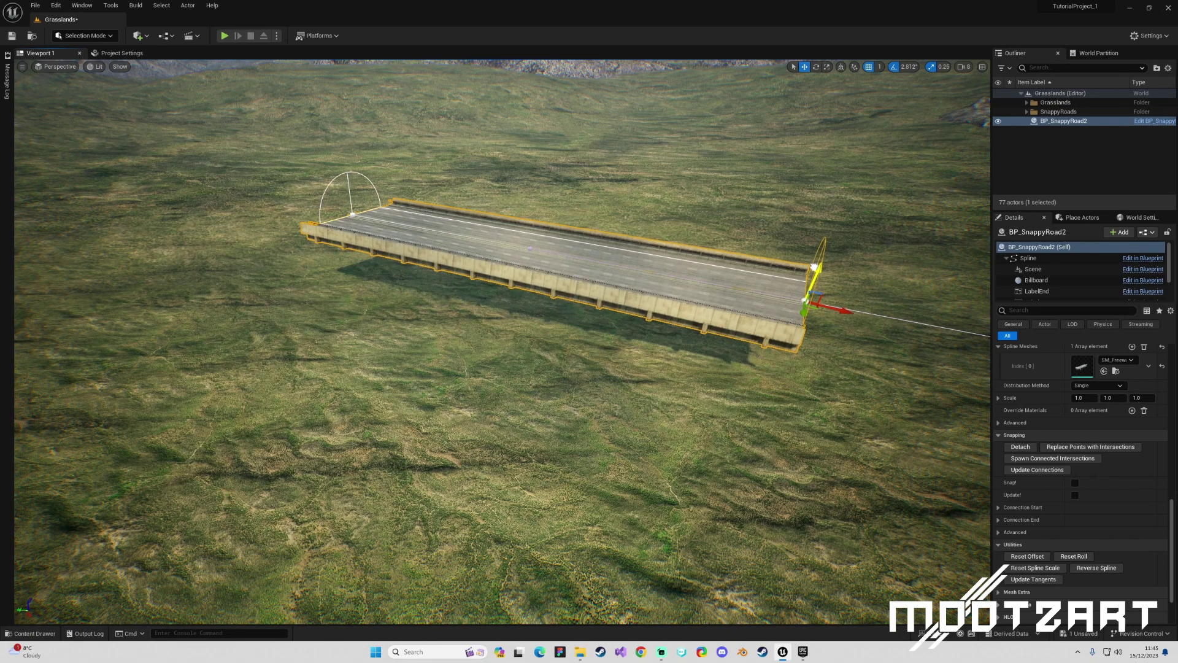
pyautogui.moveTo(355, 187); pyautogui.dragTo(353, 184, button='right')
pyautogui.moveTo(607, 369); pyautogui.dragTo(595, 391, button='right')
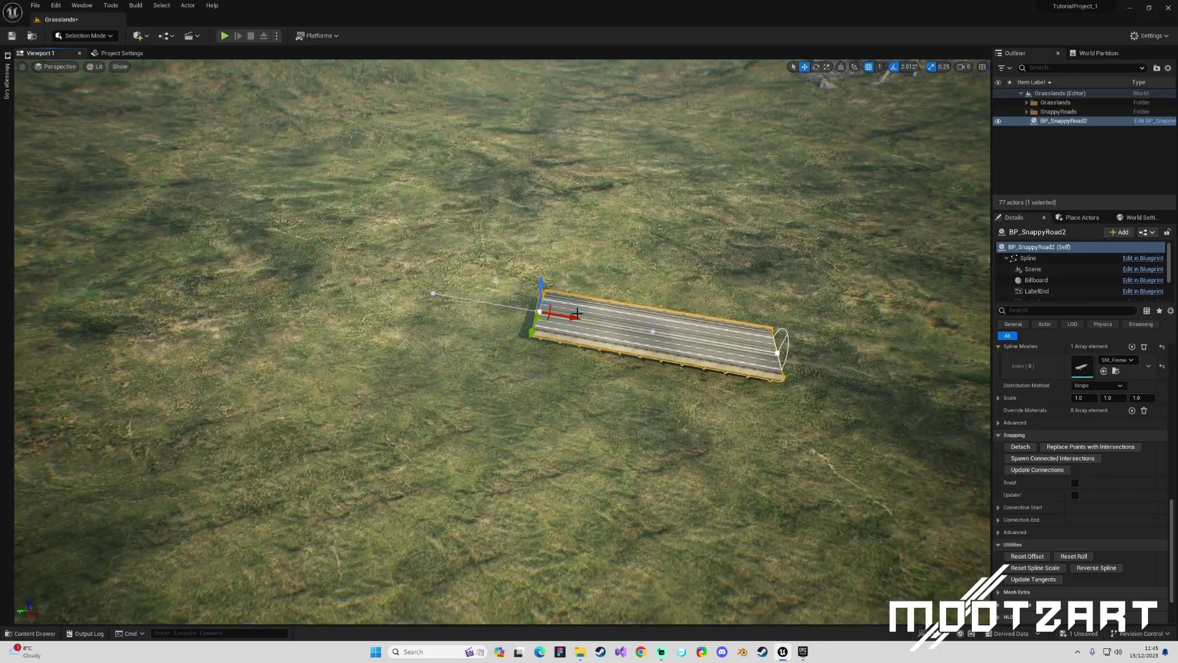
pyautogui.moveTo(605, 325); pyautogui.dragTo(452, 311)
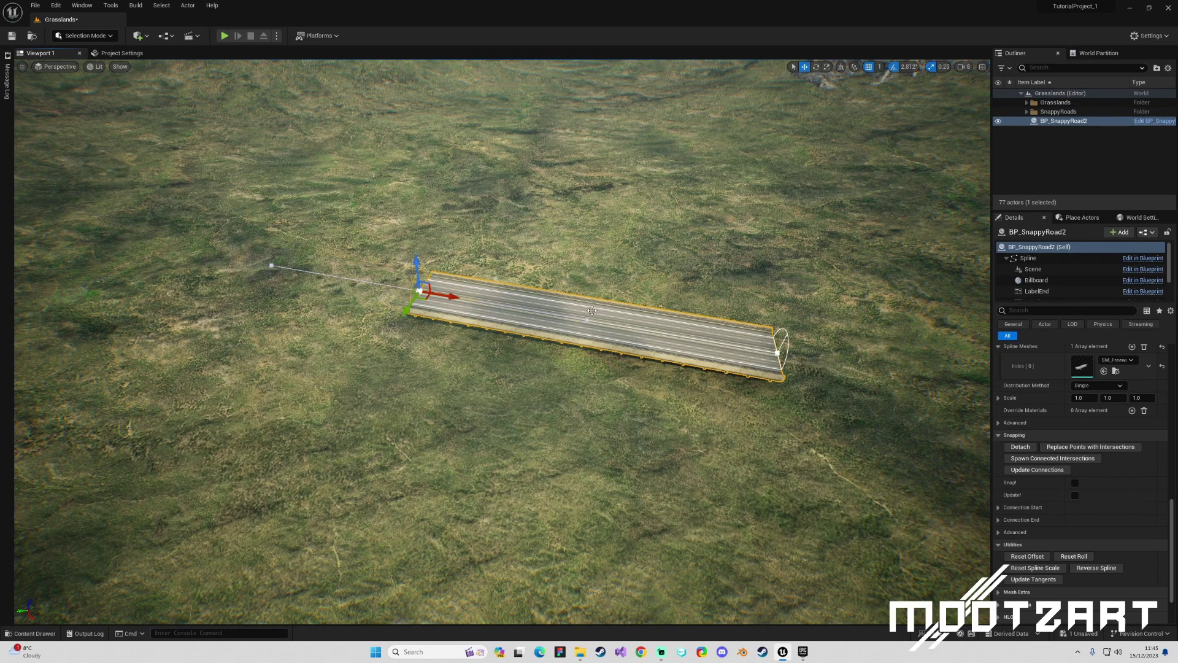
# Bend the freeway deck into a gentle curve by moving the start point's tangent handle sideways and farther out
pyautogui.click(588, 319)
pyautogui.moveTo(593, 340); pyautogui.dragTo(582, 340, button='right')
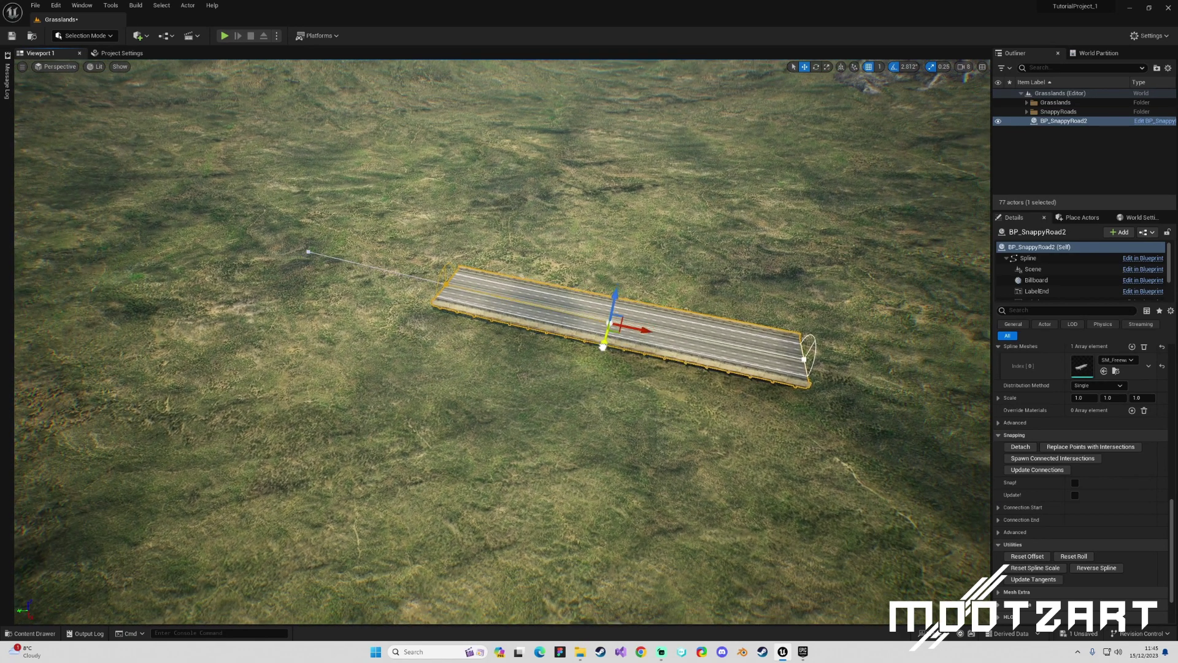
pyautogui.moveTo(603, 347); pyautogui.dragTo(597, 379)
pyautogui.moveTo(684, 374)
pyautogui.mouseDown(button='right')
pyautogui.moveTo(760, 374)
pyautogui.moveTo(684, 374)
pyautogui.mouseUp(button='right')
pyautogui.moveTo(660, 372); pyautogui.dragTo(818, 418)
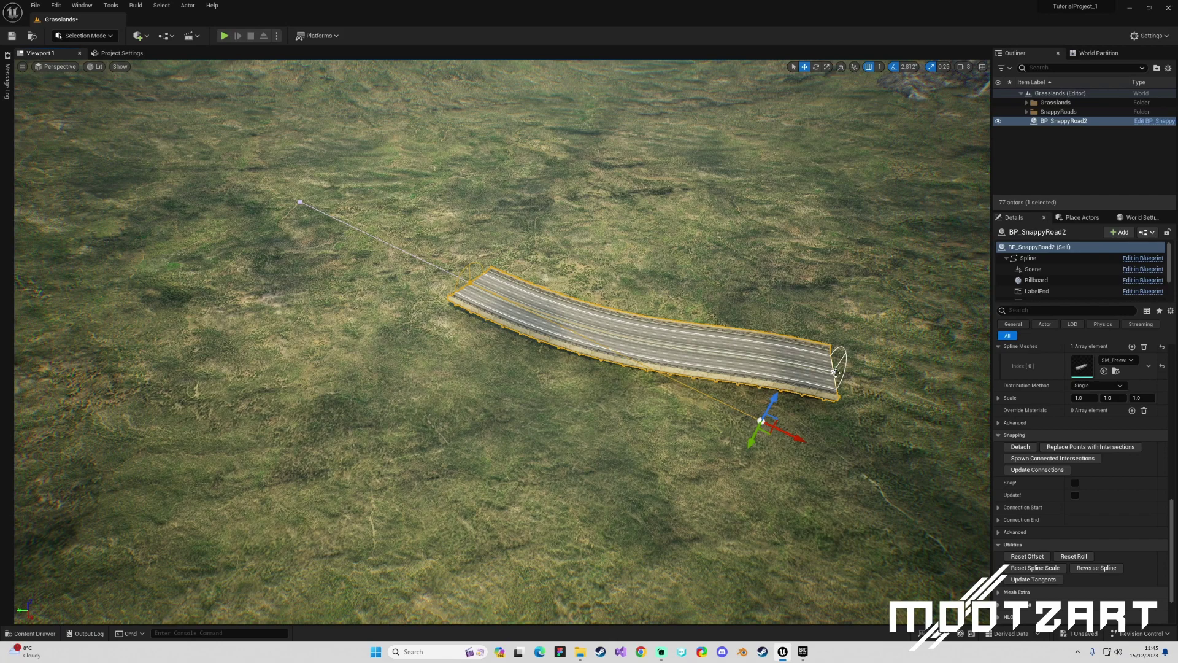
# Pull the freeway deck's end point farther out to lengthen the deck, and adjust that point's height
pyautogui.click(836, 373)
pyautogui.moveTo(864, 380); pyautogui.dragTo(966, 405)
pyautogui.moveTo(965, 405); pyautogui.dragTo(1099, 344, button='right')
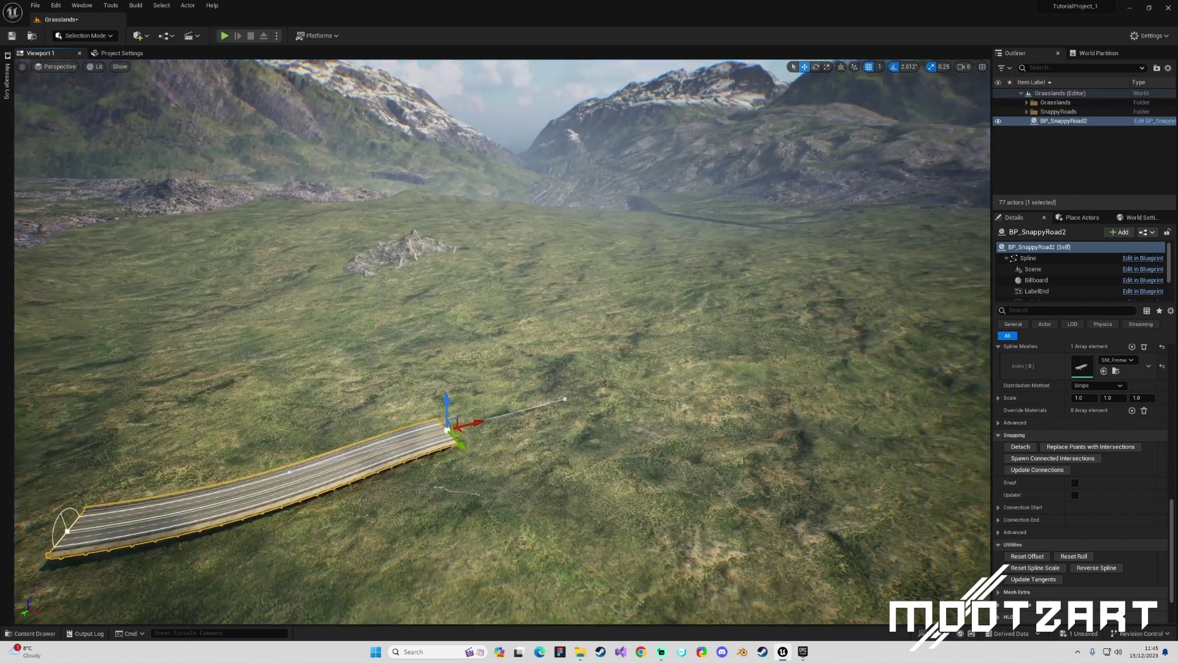
pyautogui.moveTo(638, 424); pyautogui.dragTo(638, 424, button='right')
pyautogui.moveTo(430, 398); pyautogui.dragTo(448, 404)
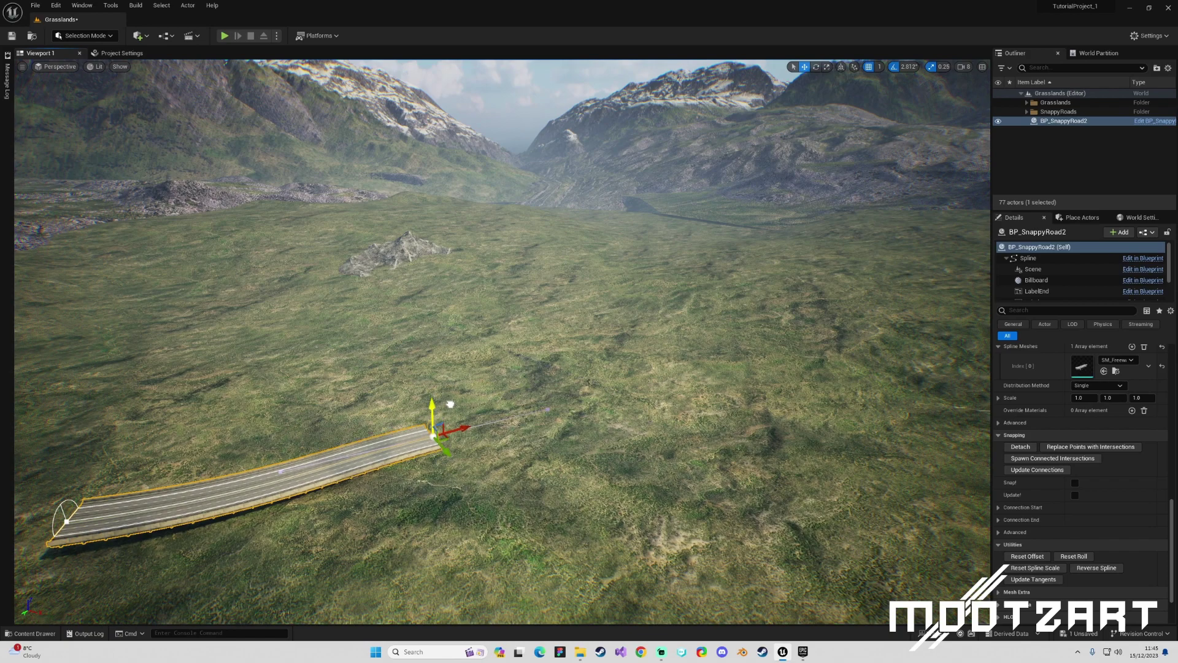
# Extend the freeway from its end with new spline points, continuing the deck in a long gentle line across the grassland
pyautogui.moveTo(464, 396); pyautogui.dragTo(276, 362, button='right')
pyautogui.press('s')
pyautogui.moveTo(459, 484); pyautogui.dragTo(546, 503, button='right')
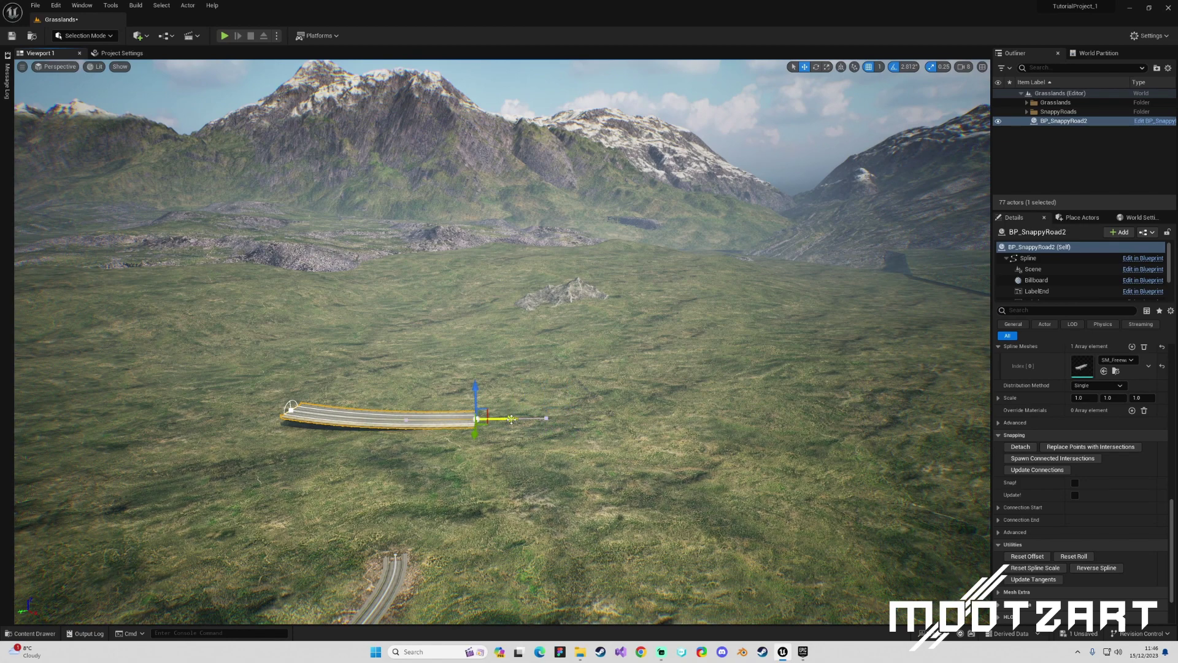
pyautogui.keyDown('alt'); pyautogui.moveTo(512, 418); pyautogui.dragTo(779, 376); pyautogui.keyUp('alt')
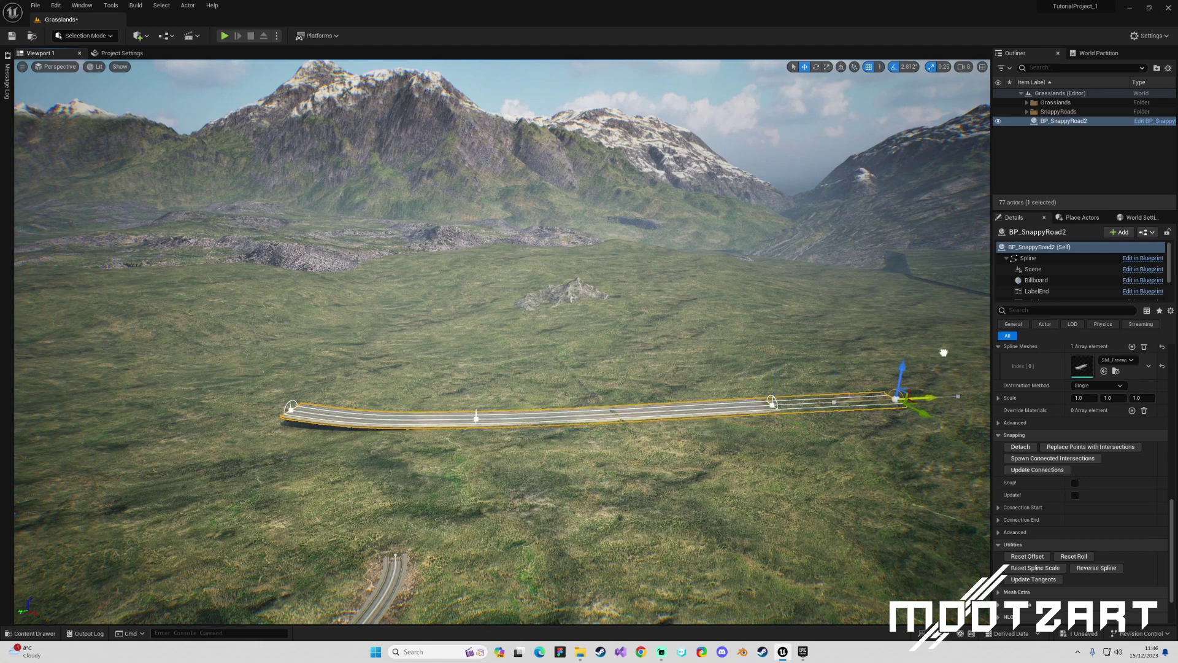
pyautogui.moveTo(944, 352); pyautogui.dragTo(987, 352)
pyautogui.moveTo(775, 406); pyautogui.dragTo(829, 391, button='right')
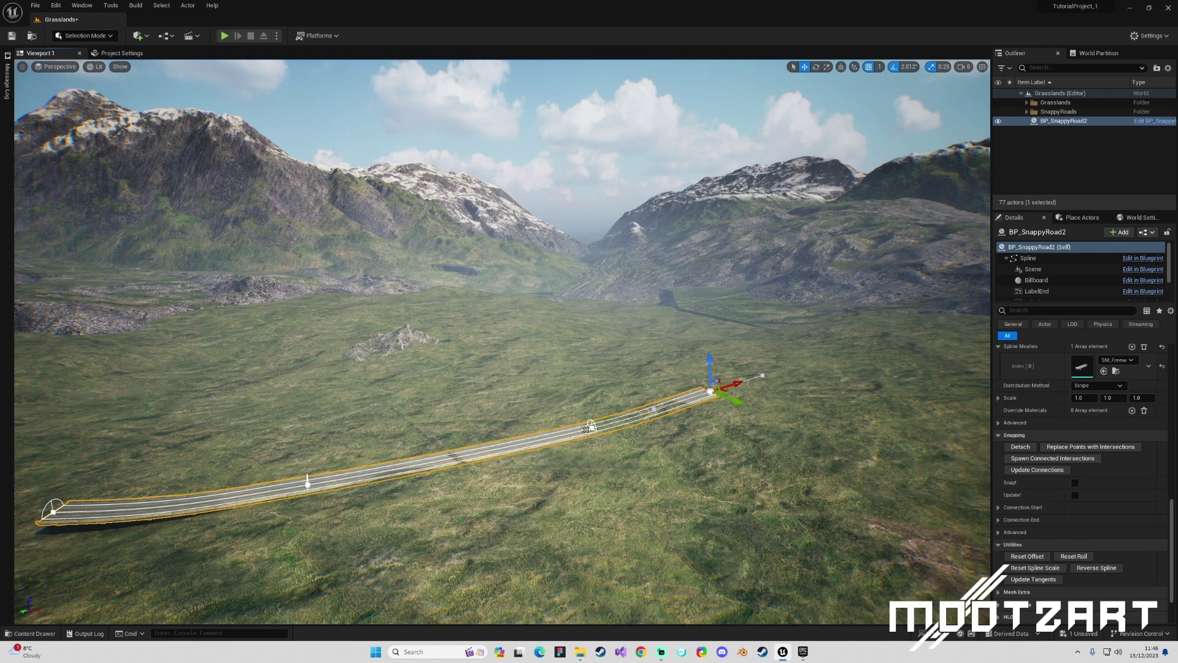
# Shift the second-to-last spline point to tighten the curve, and add another section heading toward the valley
pyautogui.moveTo(591, 398); pyautogui.dragTo(592, 395)
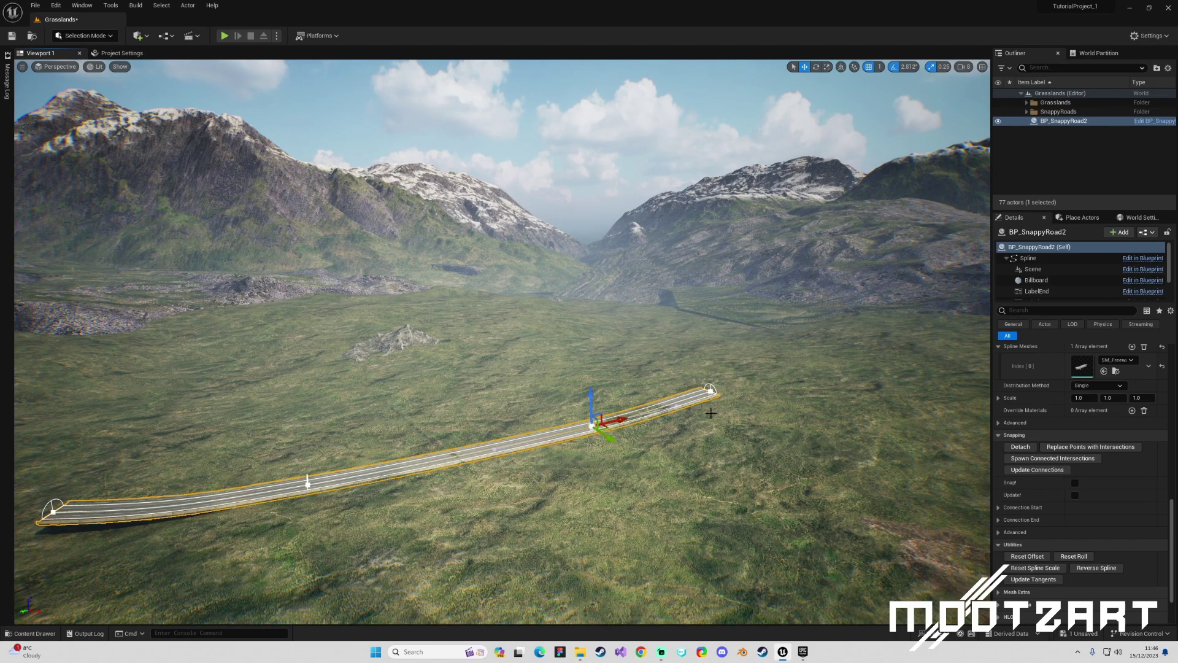
pyautogui.moveTo(609, 438); pyautogui.dragTo(730, 410)
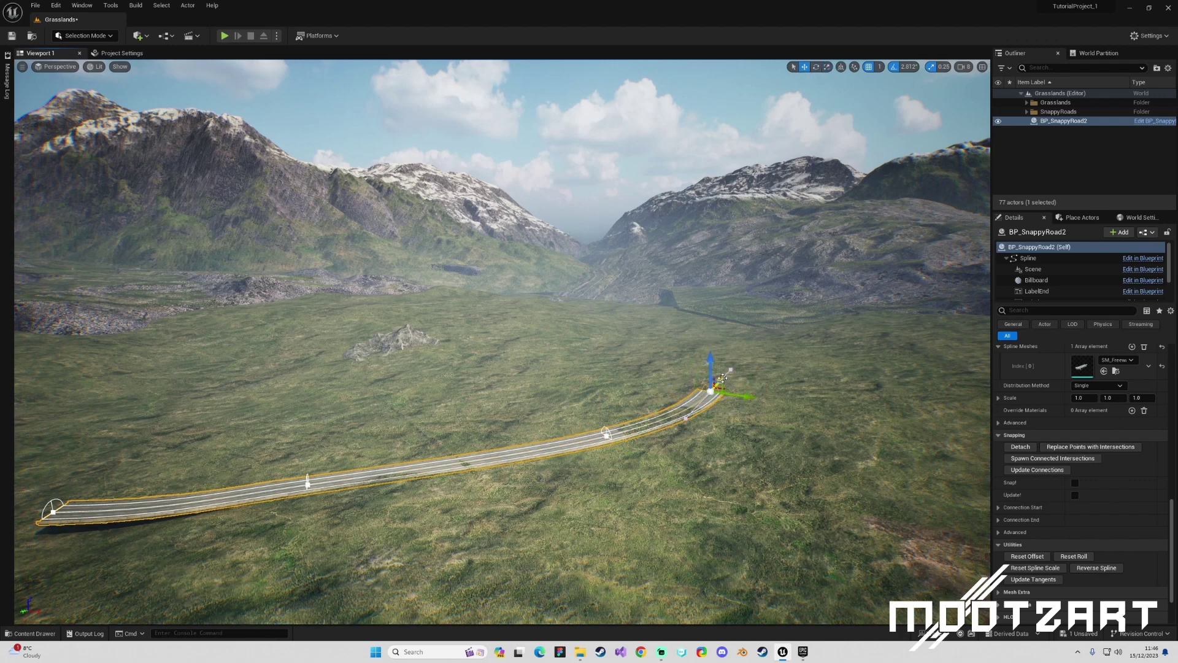
pyautogui.keyDown('alt'); pyautogui.moveTo(725, 372); pyautogui.dragTo(785, 306); pyautogui.keyUp('alt')
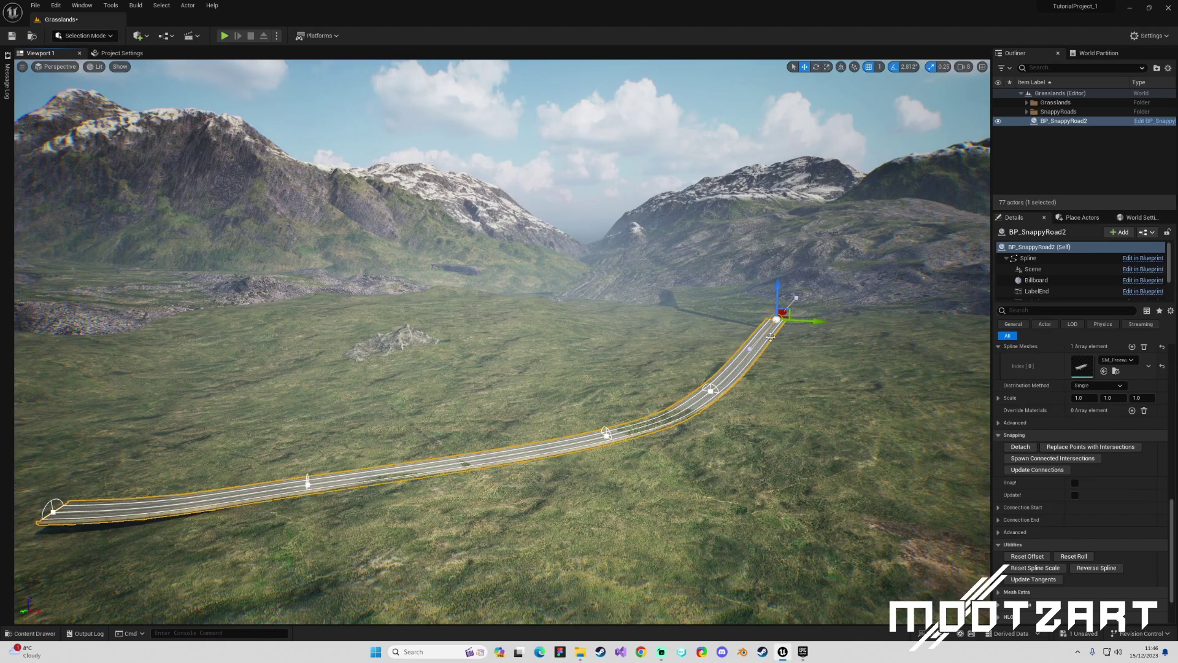
# Pull the freeway's end farther out over the valley and rotate its end point to bend the road
pyautogui.press('f')
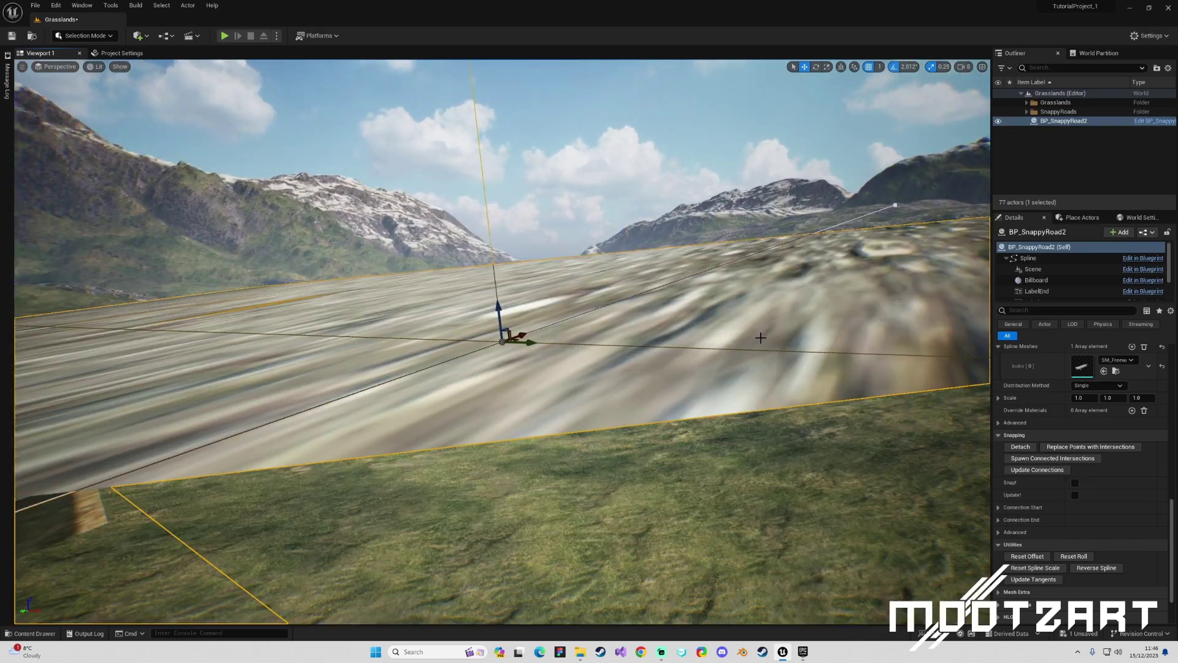
pyautogui.moveTo(761, 338); pyautogui.dragTo(712, 363, button='right')
pyautogui.moveTo(452, 265); pyautogui.dragTo(989, 454)
pyautogui.moveTo(836, 432)
pyautogui.mouseDown(button='right')
pyautogui.moveTo(835, 470)
pyautogui.moveTo(836, 433)
pyautogui.mouseUp(button='right')
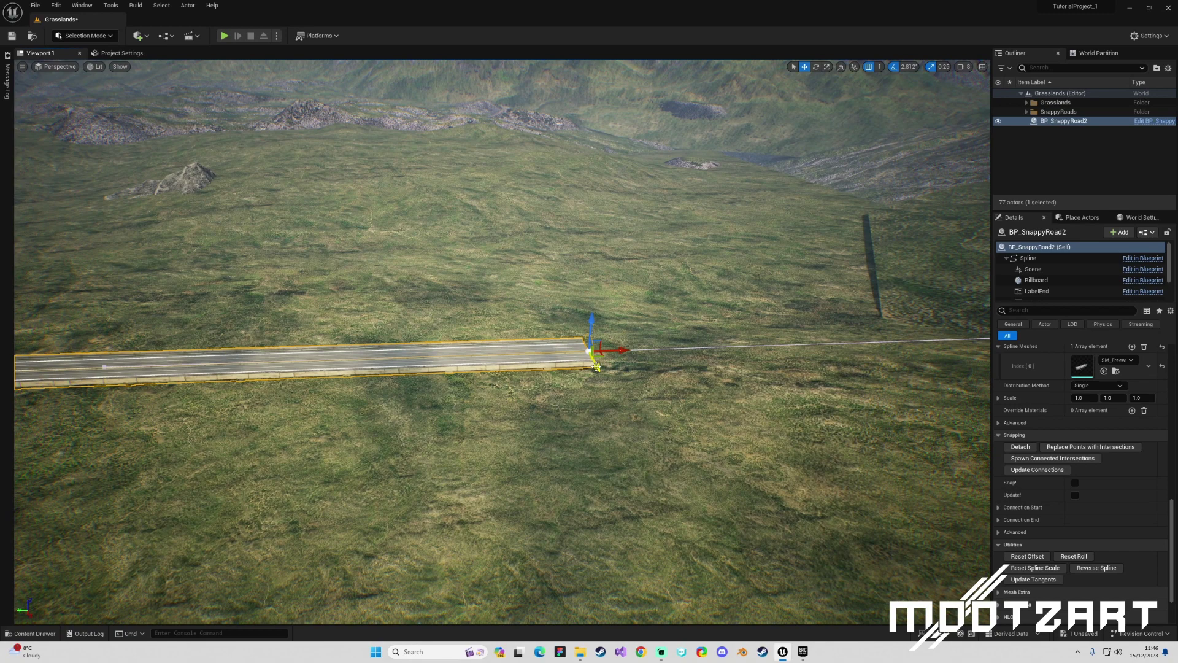
pyautogui.press('e')
pyautogui.moveTo(597, 367); pyautogui.dragTo(888, 252)
pyautogui.press('r')
pyautogui.press('e')
pyautogui.moveTo(915, 247); pyautogui.dragTo(982, 221, button='right')
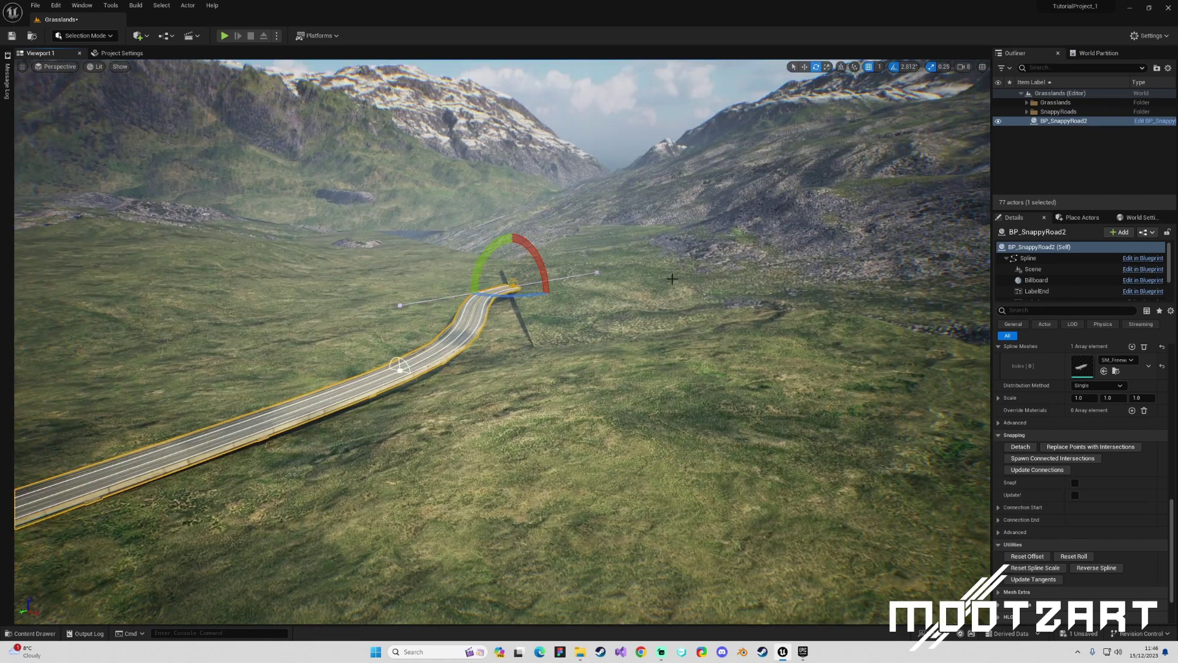
# Move the rotated end point and extend the freeway beyond the bend
pyautogui.press('r')
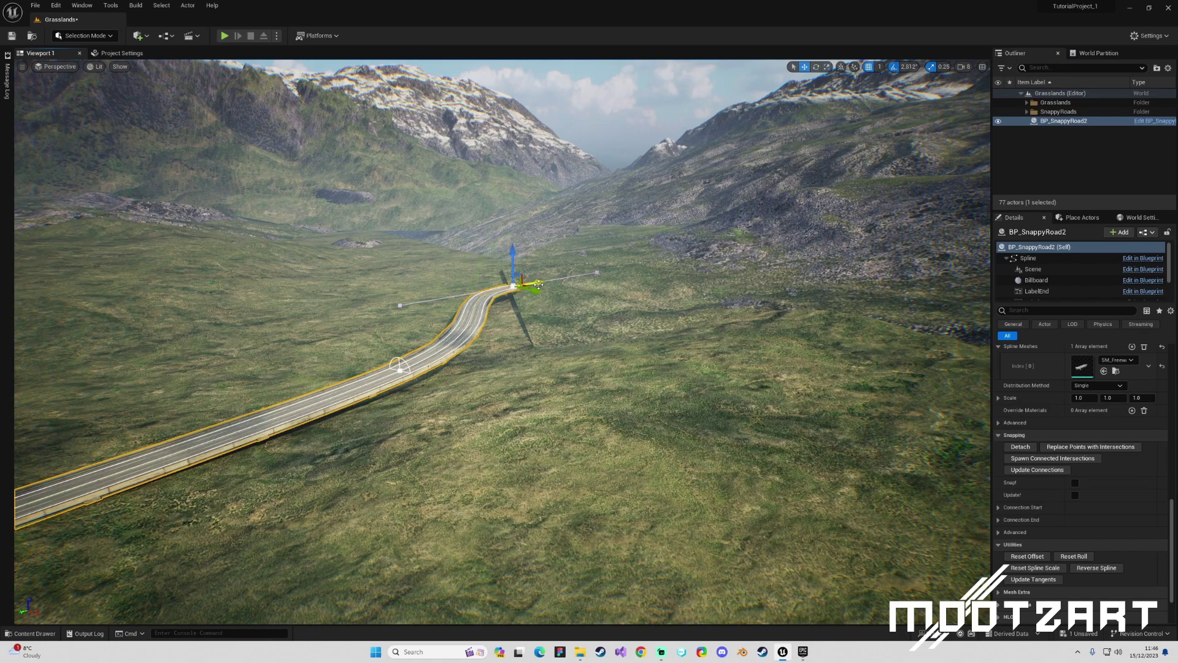
pyautogui.moveTo(538, 284); pyautogui.dragTo(656, 354)
pyautogui.moveTo(643, 303); pyautogui.dragTo(710, 276)
# Add a new spline section at the freeway's opposite end, continuing the deck over the open grass
pyautogui.moveTo(502, 342); pyautogui.dragTo(289, 331, button='right')
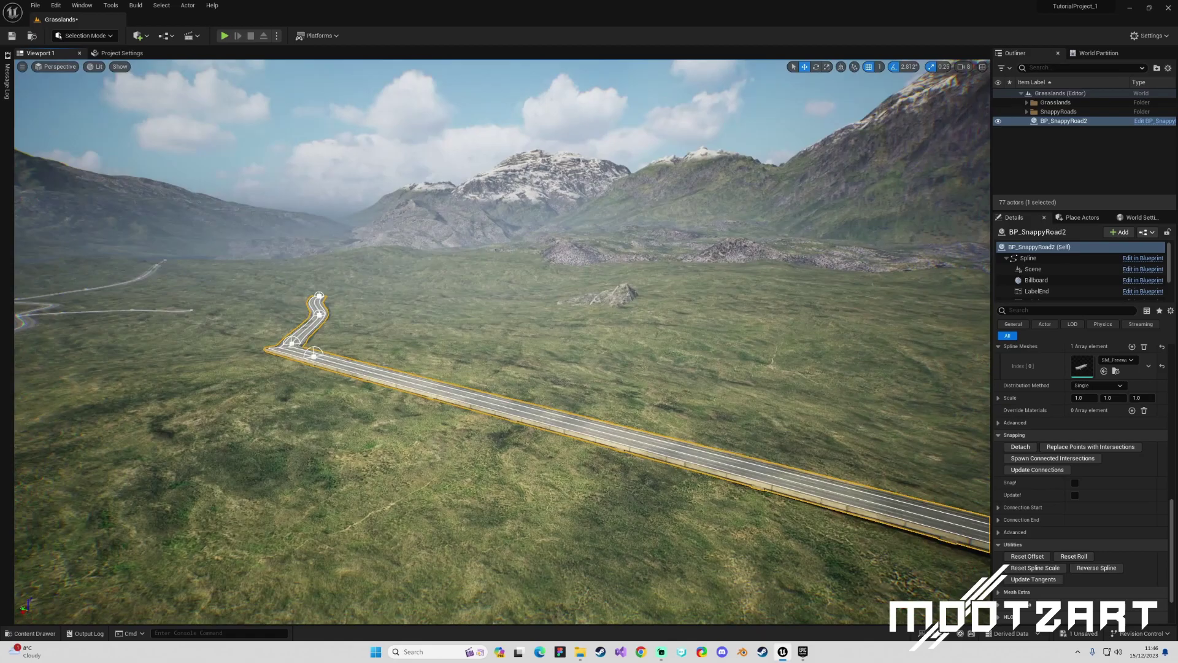
pyautogui.moveTo(502, 341); pyautogui.dragTo(365, 256, button='right')
pyautogui.press('w')
pyautogui.moveTo(265, 273); pyautogui.dragTo(271, 302, button='right')
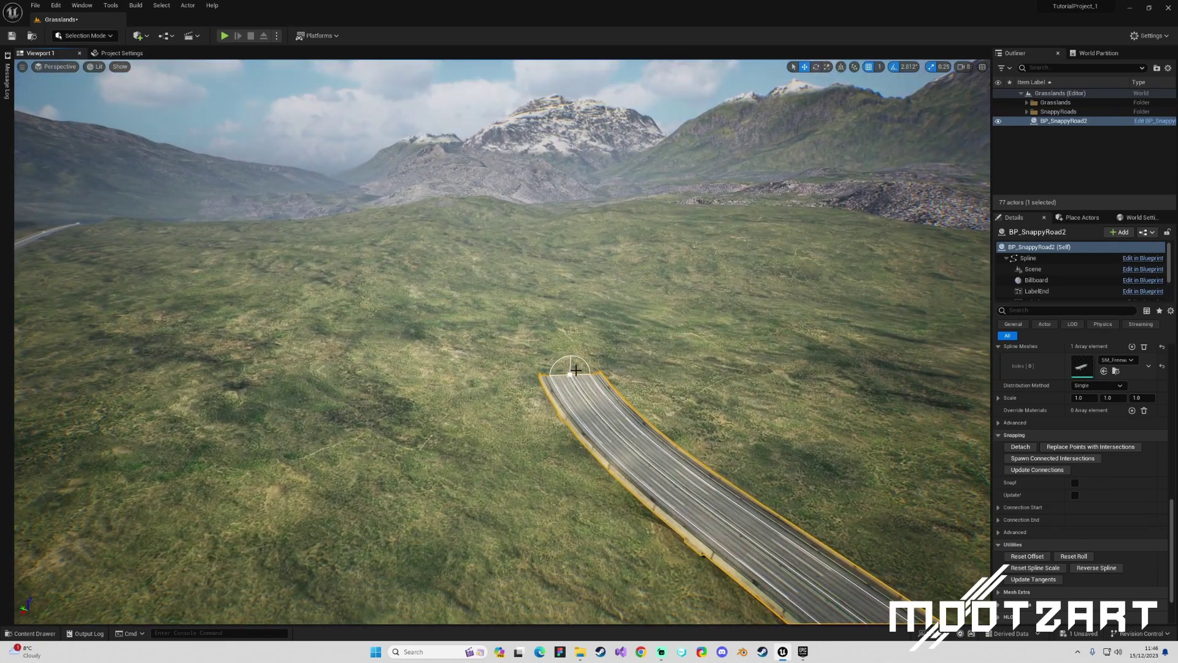
pyautogui.keyDown('alt'); pyautogui.moveTo(573, 384); pyautogui.dragTo(532, 274); pyautogui.keyUp('alt')
pyautogui.press('e')
pyautogui.moveTo(618, 255); pyautogui.dragTo(651, 227, button='right')
pyautogui.press('a')
pyautogui.moveTo(544, 273); pyautogui.dragTo(689, 305, button='right')
# Lower the new end point slightly and raise its outer tangent handle so the deck slopes upward
pyautogui.press('r')
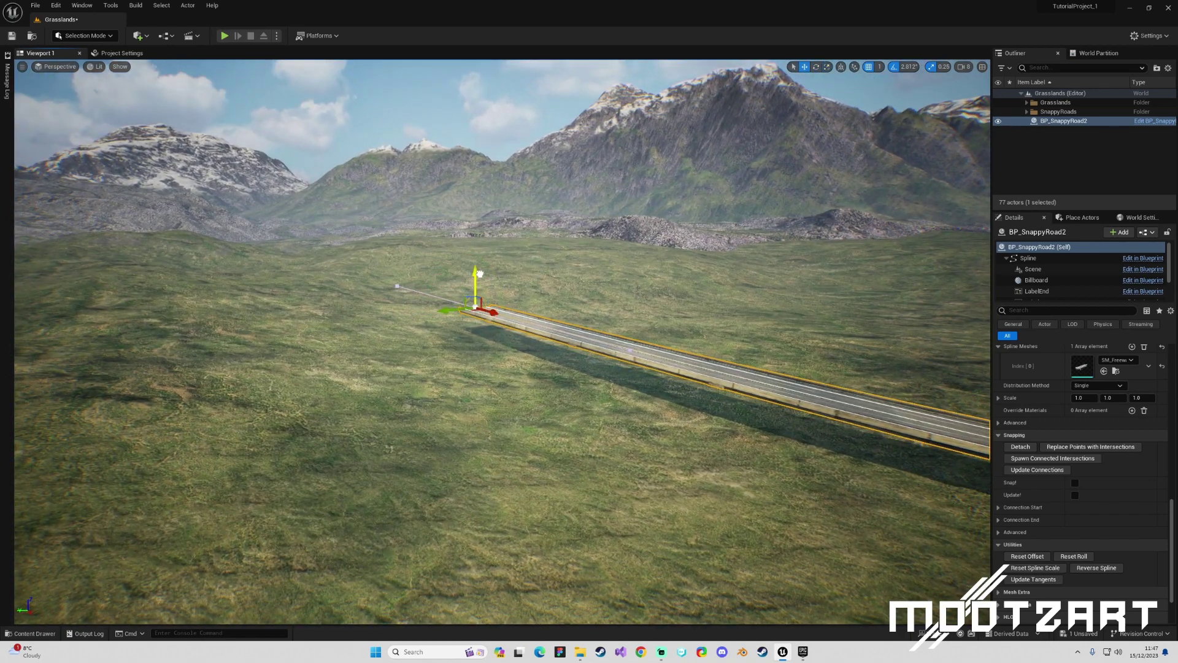
pyautogui.moveTo(480, 274); pyautogui.dragTo(478, 280)
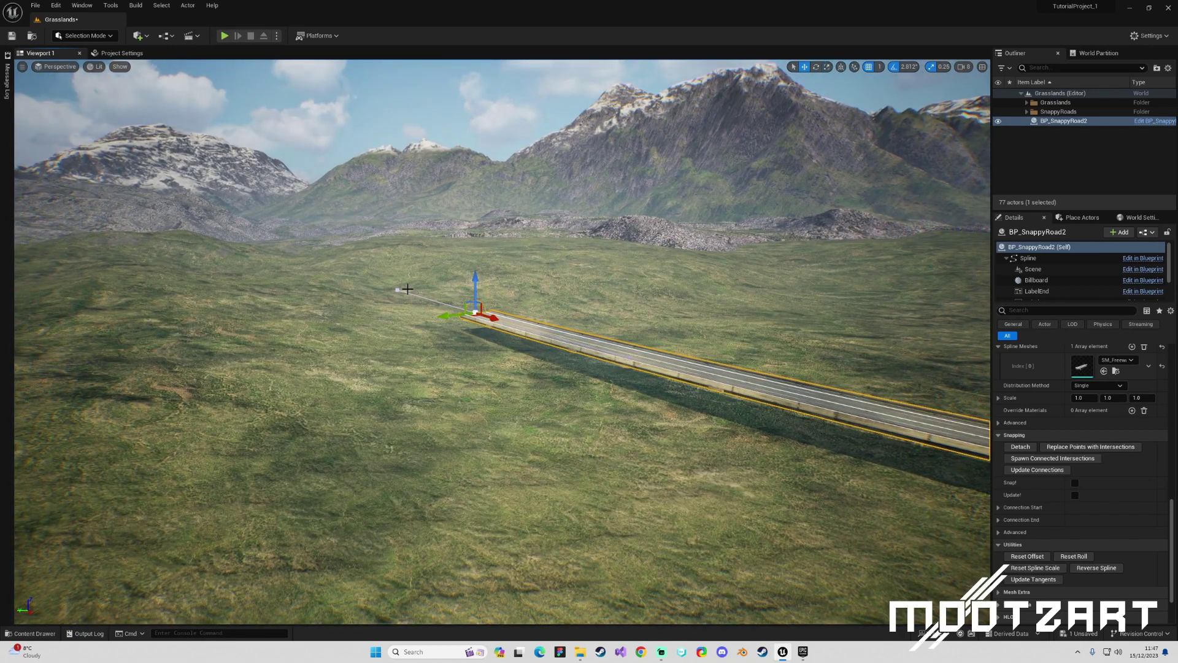
pyautogui.moveTo(397, 254); pyautogui.dragTo(401, 249)
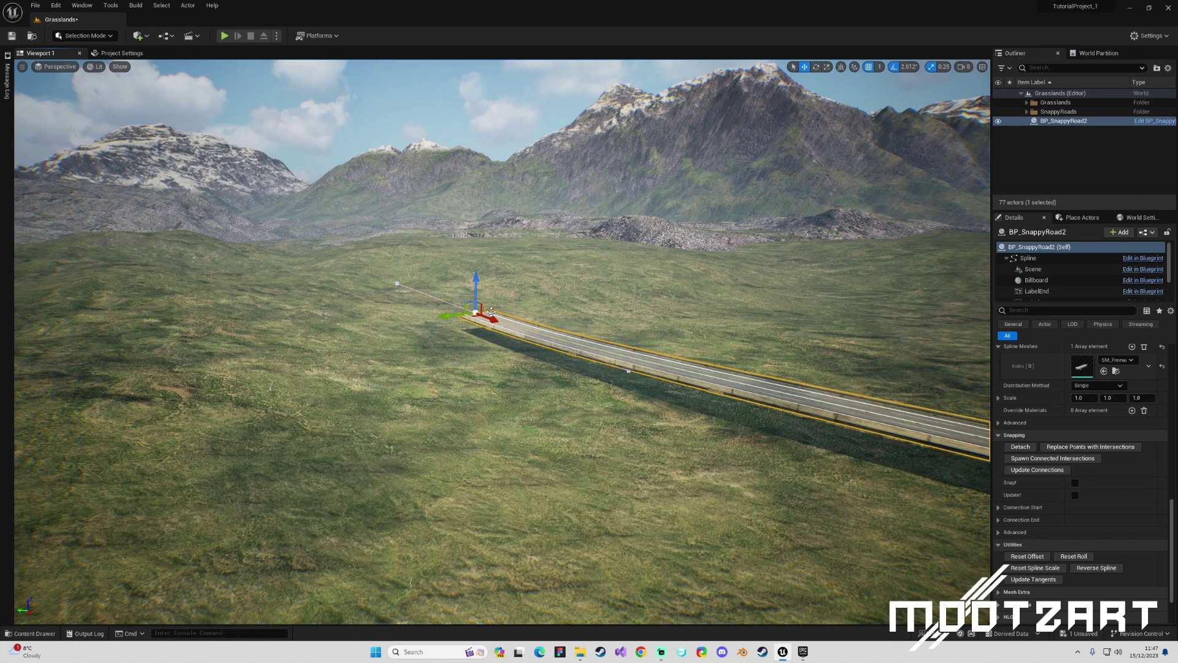
# Add another spline section uphill from this end and rotate its end point about the vertical axis
pyautogui.keyDown('alt'); pyautogui.moveTo(495, 316); pyautogui.dragTo(330, 212); pyautogui.keyUp('alt')
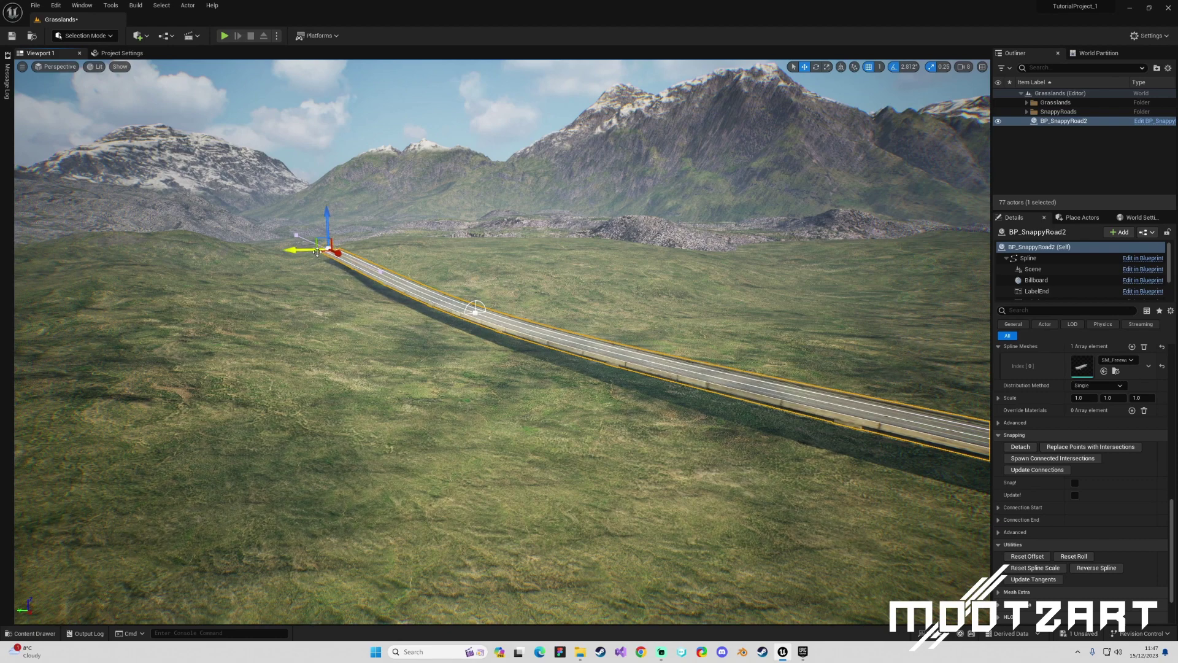
pyautogui.press('e')
pyautogui.moveTo(312, 254); pyautogui.dragTo(321, 255)
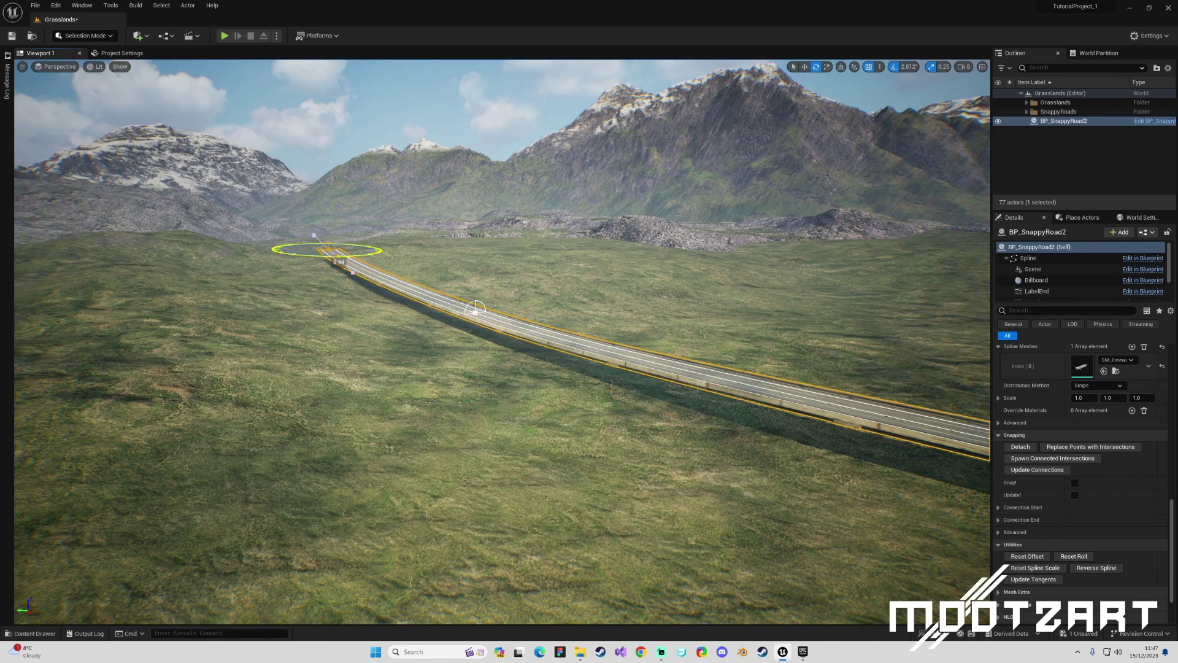
pyautogui.moveTo(405, 259); pyautogui.dragTo(379, 216, button='right')
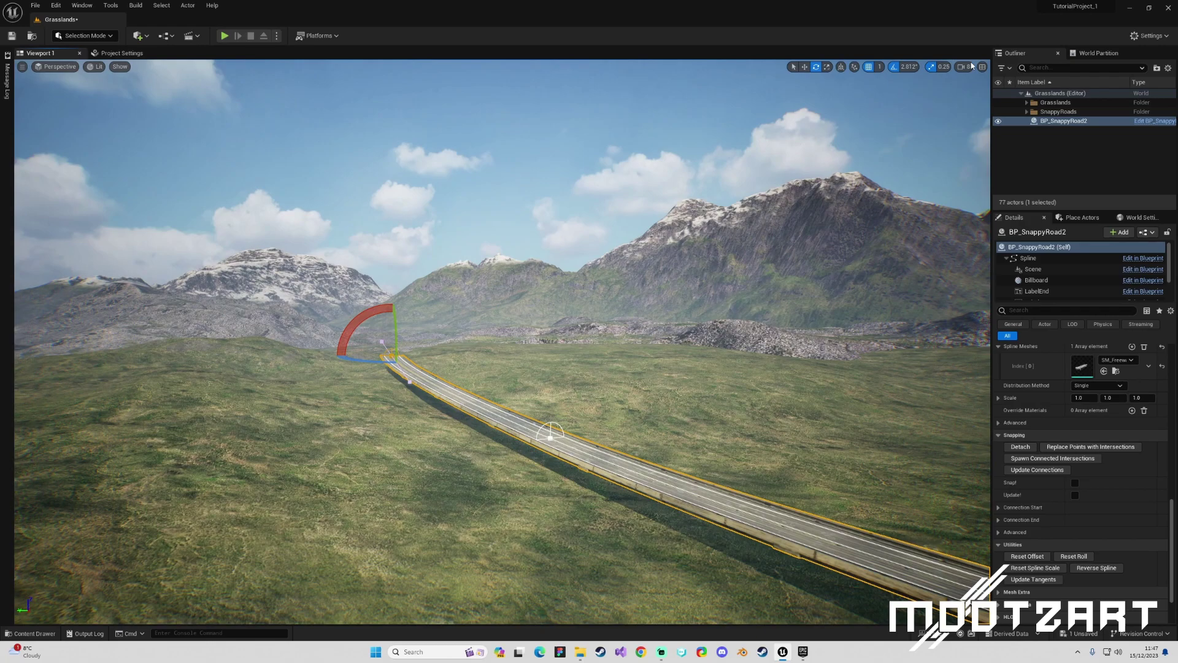
# Raise the viewport camera speed to 32
pyautogui.click(963, 67)
pyautogui.moveTo(1011, 89); pyautogui.dragTo(1032, 89)
pyautogui.moveTo(915, 190); pyautogui.dragTo(983, 233, button='right')
pyautogui.press('w')
pyautogui.press('a')
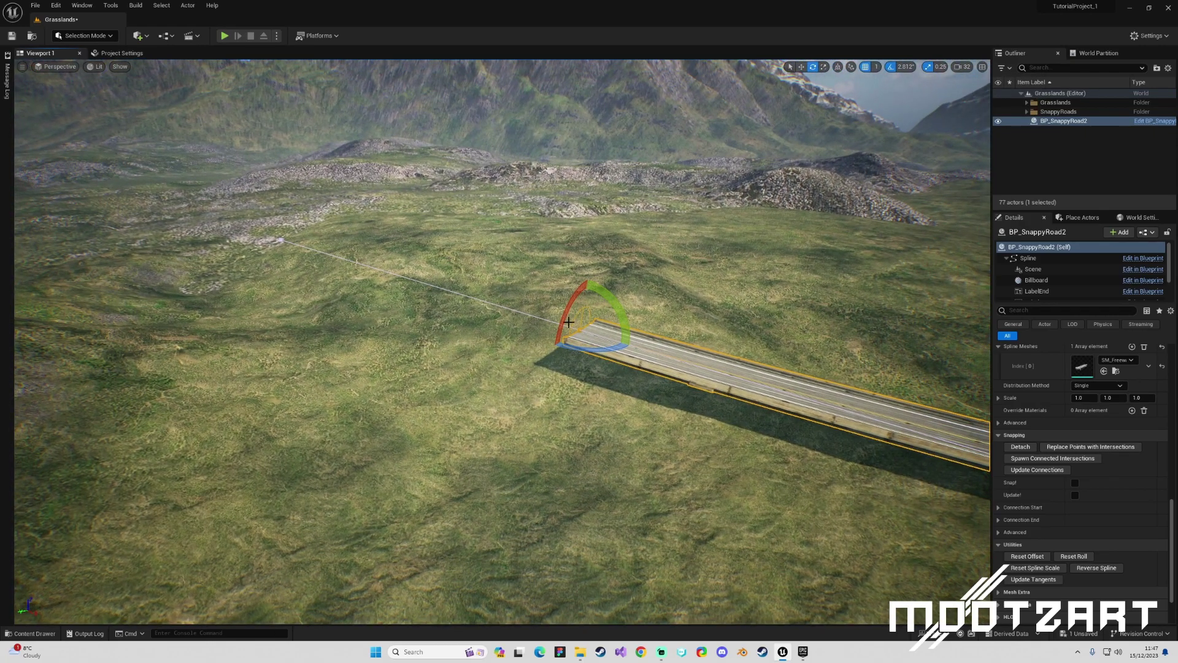
# Pull the uphill end point slightly back along the deck and save the level
pyautogui.press('r')
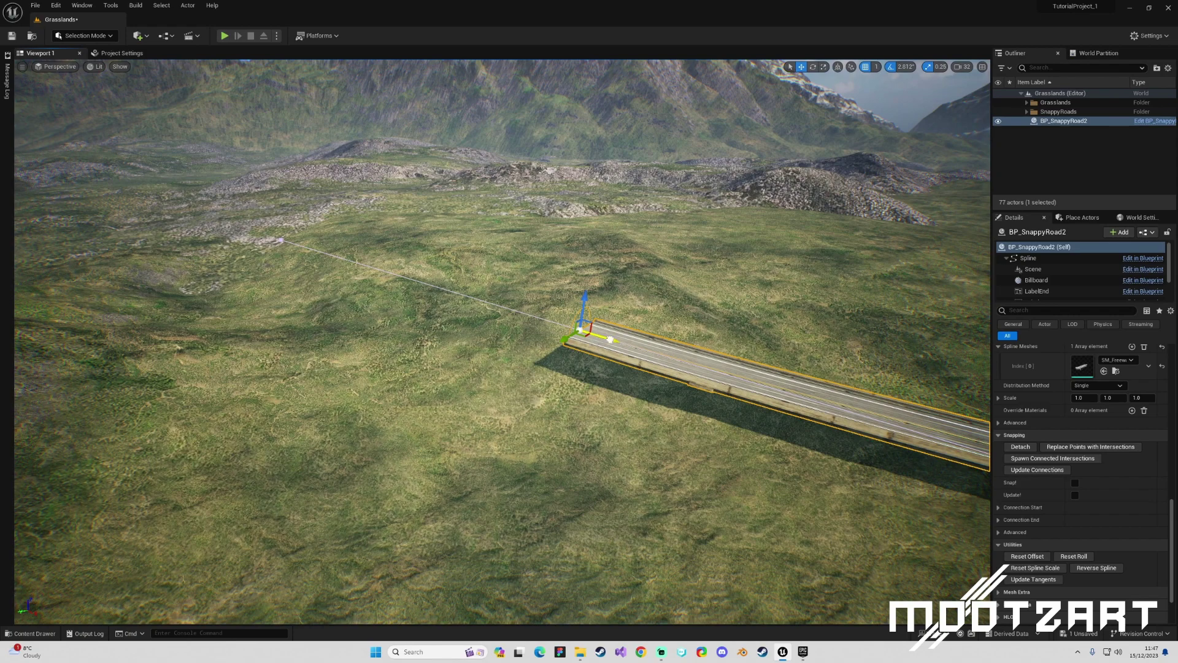
pyautogui.moveTo(611, 339); pyautogui.dragTo(636, 384)
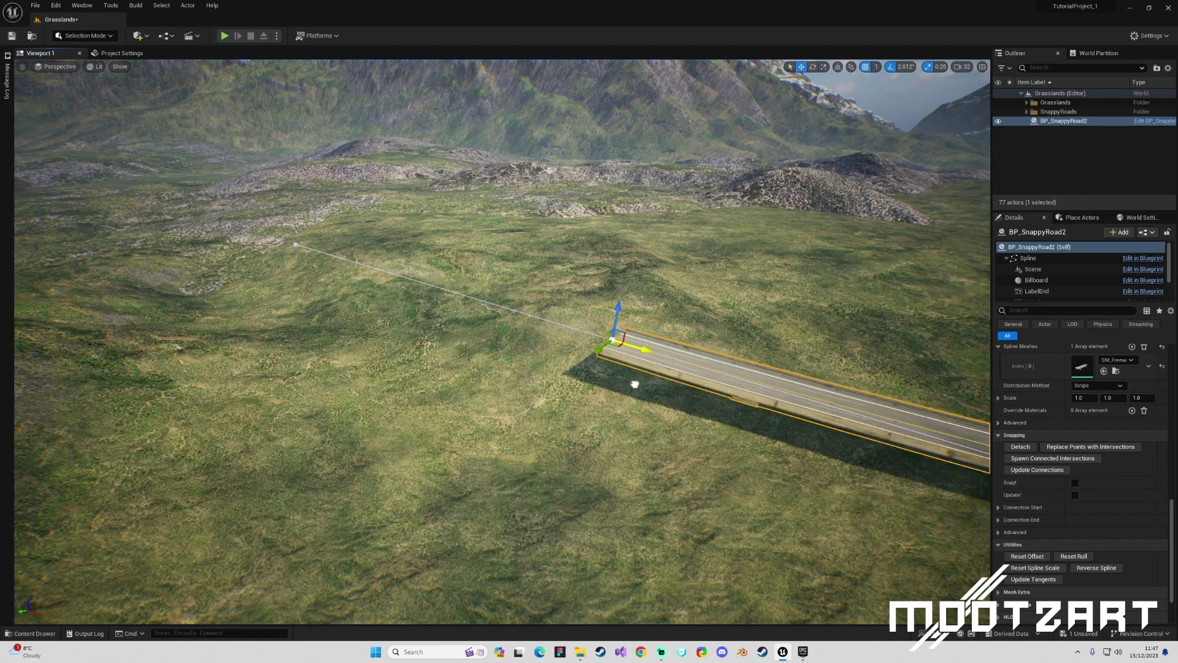
pyautogui.press('super')
pyautogui.moveTo(774, 287); pyautogui.dragTo(771, 279, button='right')
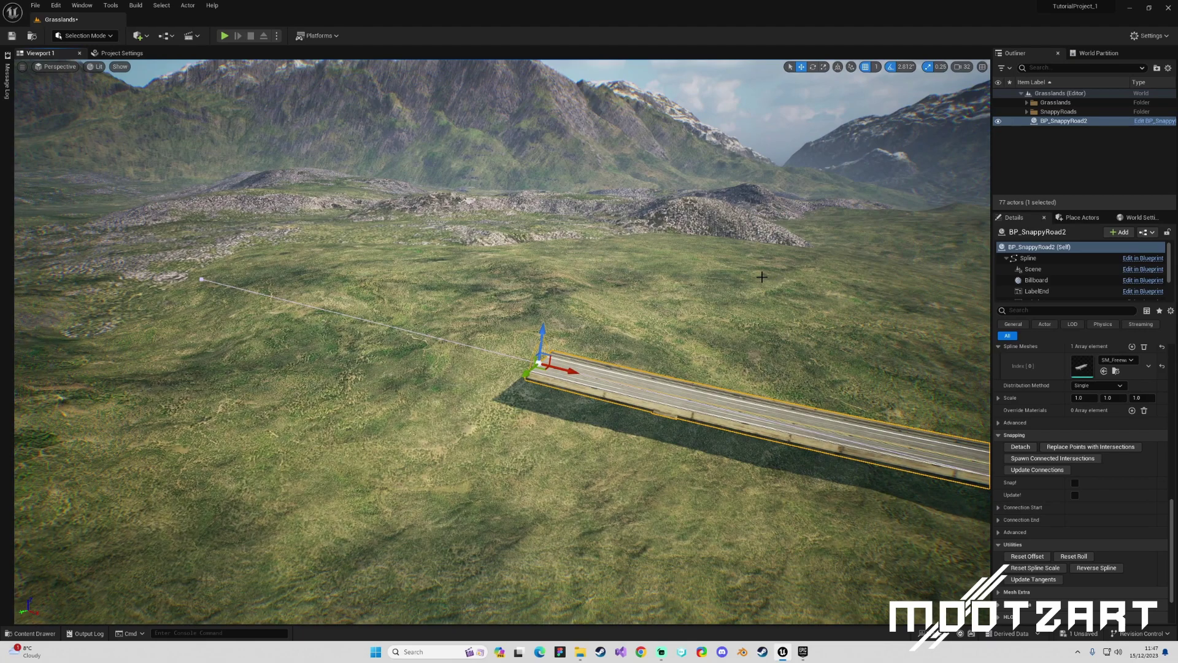
pyautogui.hotkey('ctrl', 's')
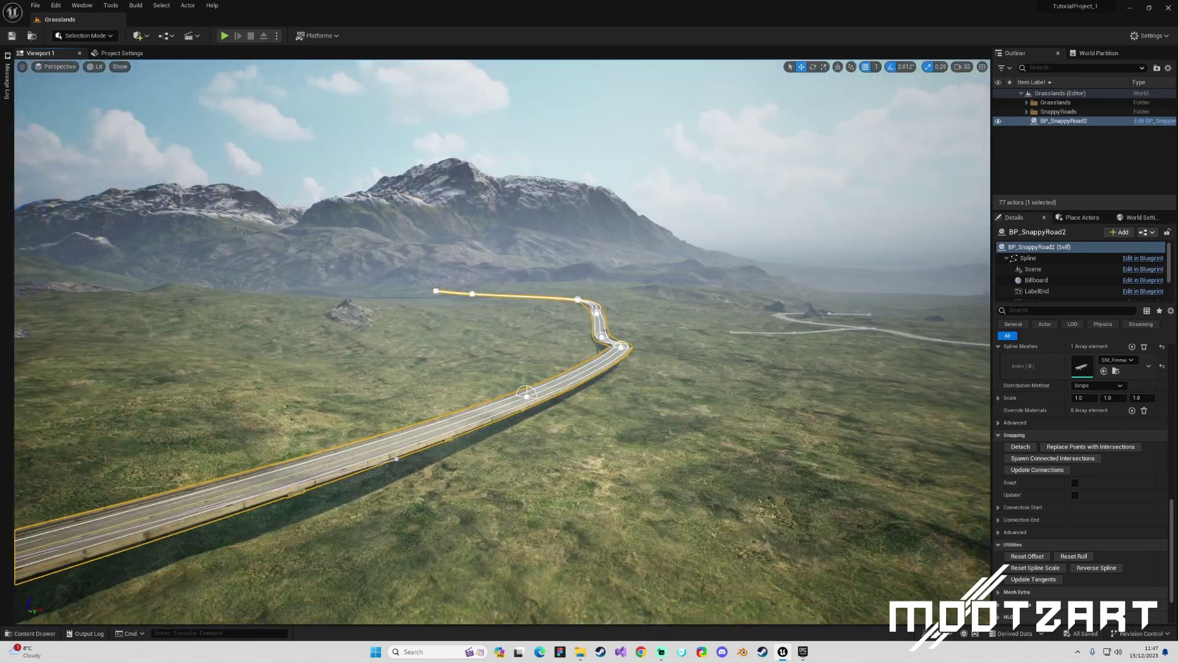
# Extend the uphill end of the freeway with a straight section toward the rocky hills and adjust its end height
pyautogui.moveTo(504, 341); pyautogui.dragTo(258, 381, button='right')
pyautogui.moveTo(590, 466); pyautogui.dragTo(818, 402, button='right')
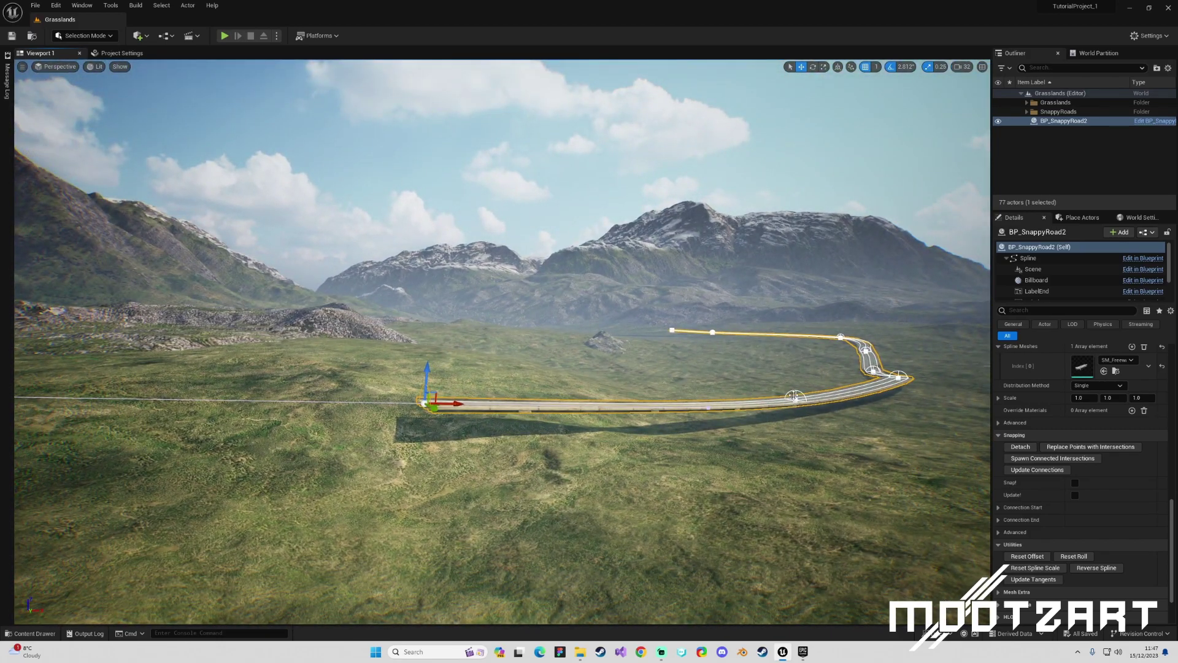
pyautogui.moveTo(681, 397); pyautogui.dragTo(569, 416, button='right')
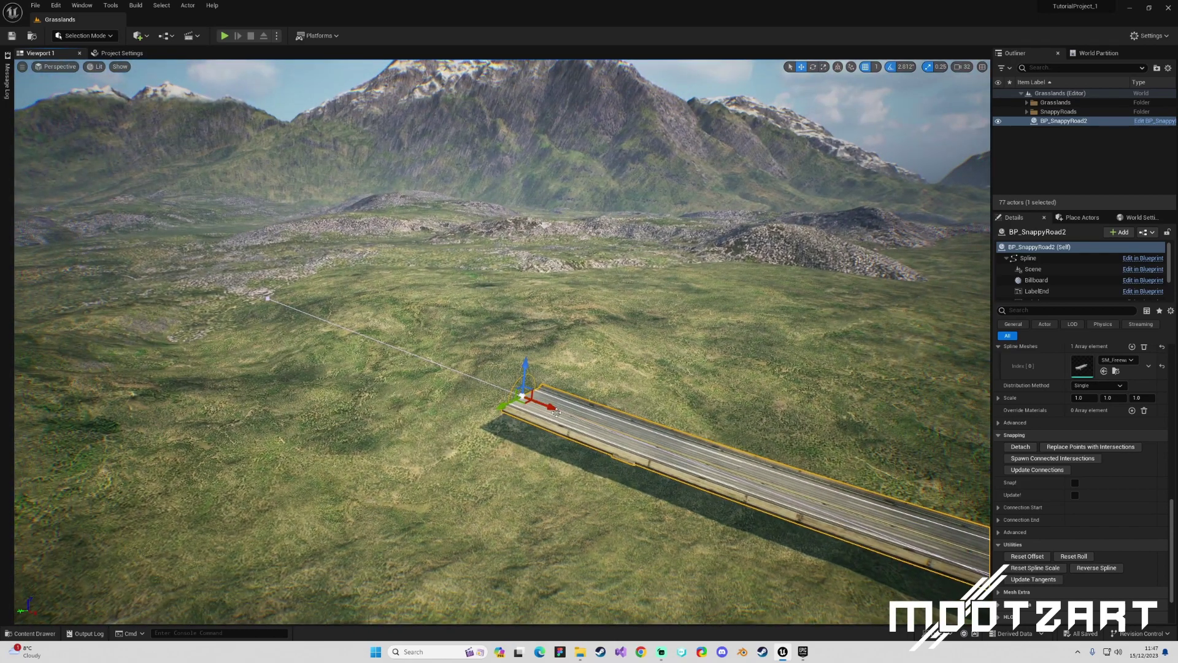
pyautogui.moveTo(552, 408); pyautogui.dragTo(166, 272)
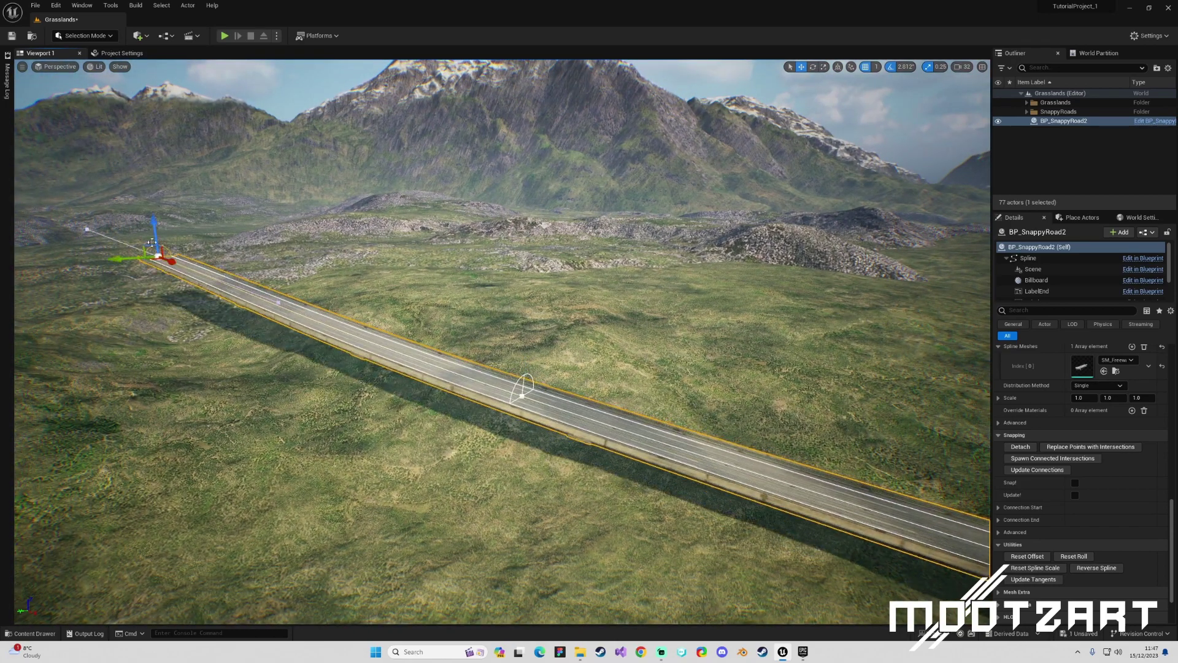
pyautogui.moveTo(278, 272); pyautogui.dragTo(158, 260)
pyautogui.moveTo(158, 260); pyautogui.dragTo(44, 246, button='right')
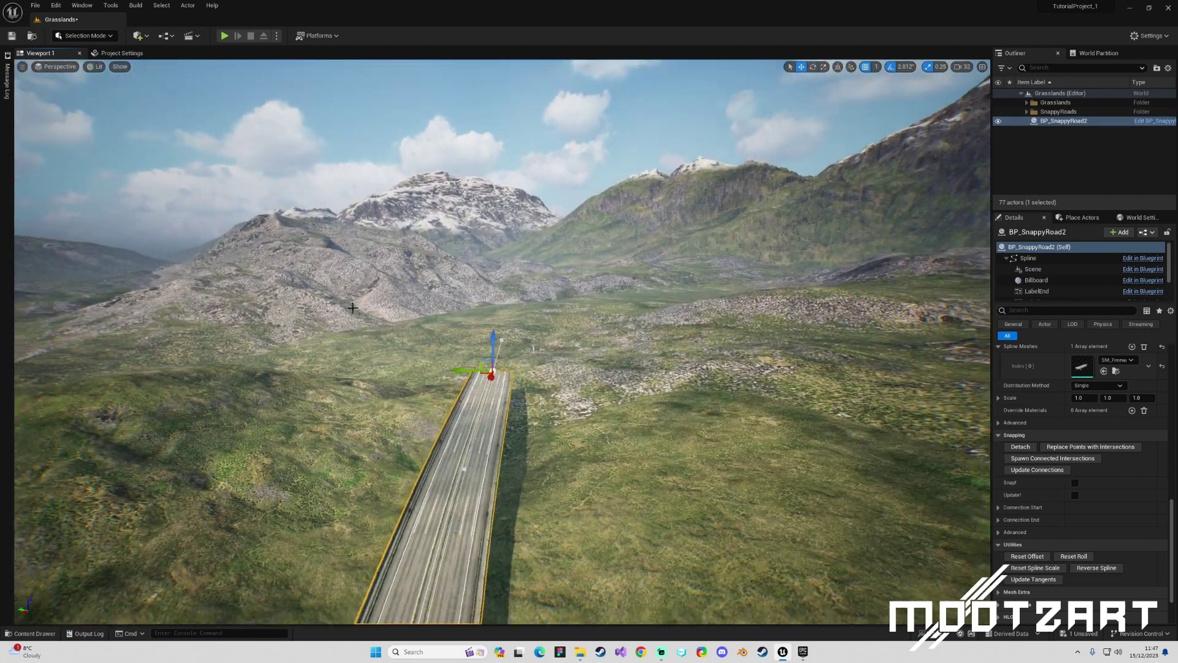
# Continue the freeway with new spline points that curve around the rocky hill and run along the slope
pyautogui.moveTo(492, 374); pyautogui.dragTo(718, 291)
pyautogui.press('e')
pyautogui.press('r')
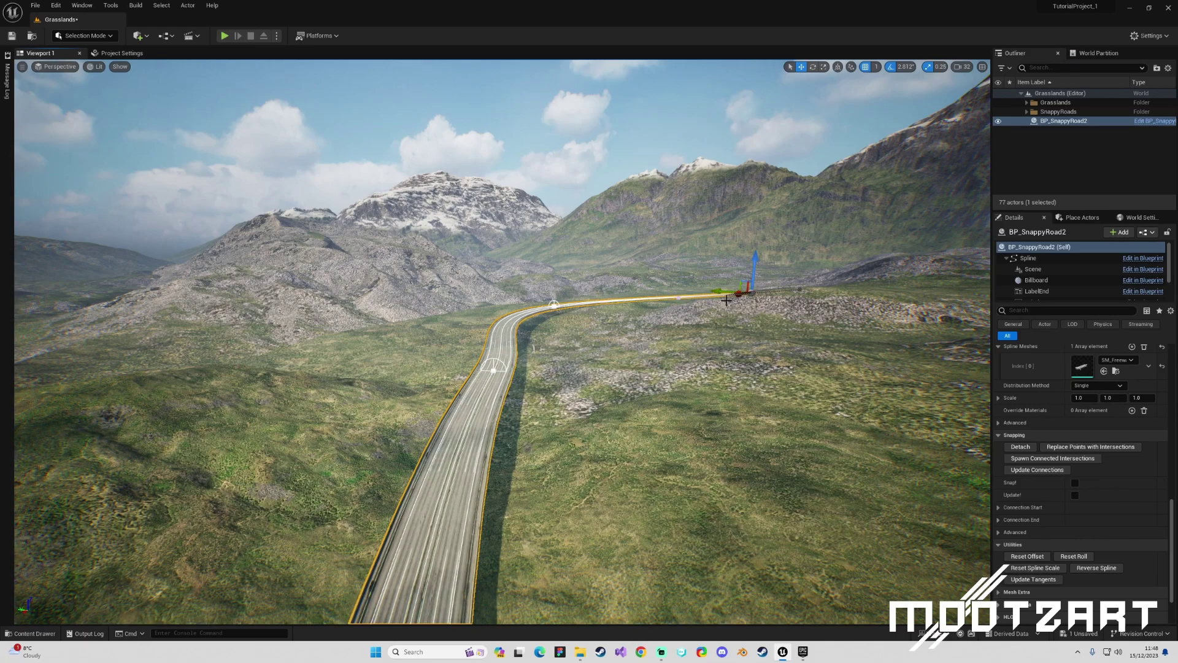
# Set the freeway road's Max Meshes Per Spline to 100
pyautogui.press('Escape')
pyautogui.moveTo(666, 477); pyautogui.dragTo(393, 485, button='right')
pyautogui.click(439, 519)
pyautogui.scroll(-5, 1103, 434)
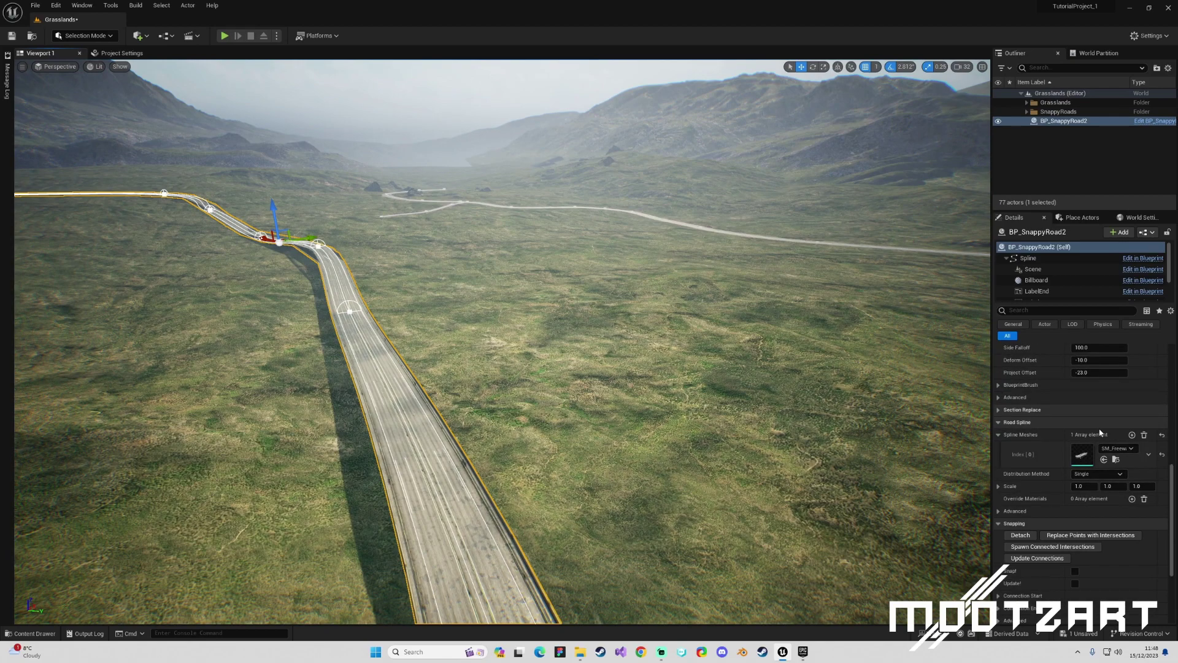
pyautogui.scroll(5, 1104, 434)
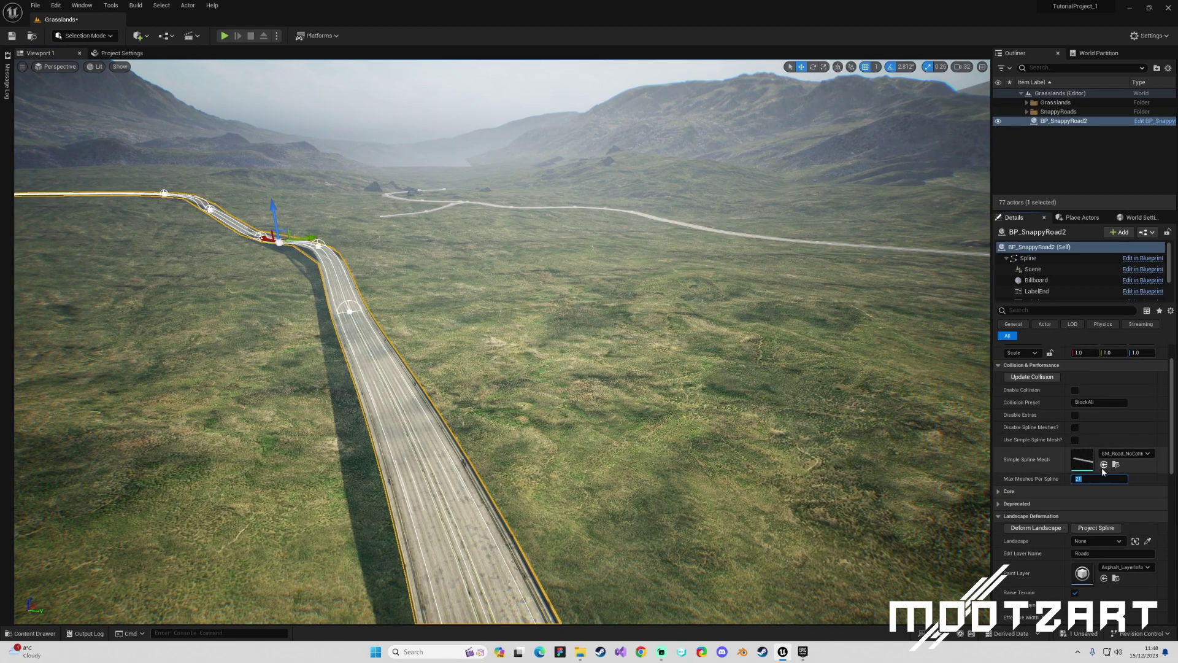
pyautogui.press('f')
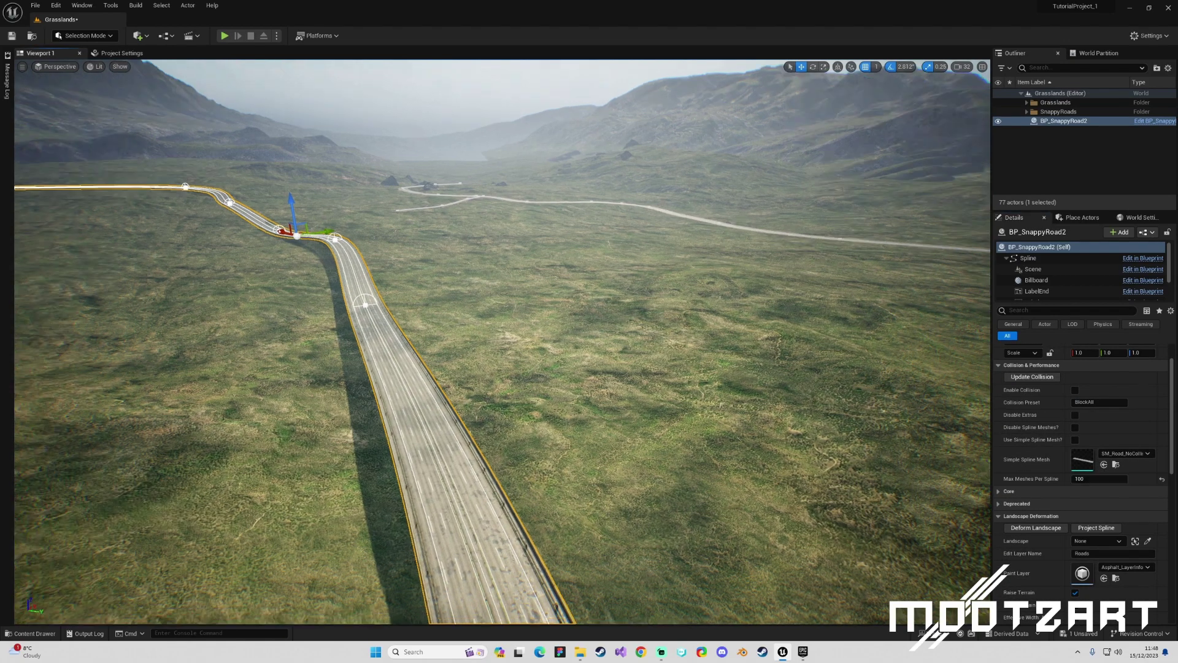
# Increase the freeway road's Max Meshes Per Spline to 130
pyautogui.click(1098, 479)
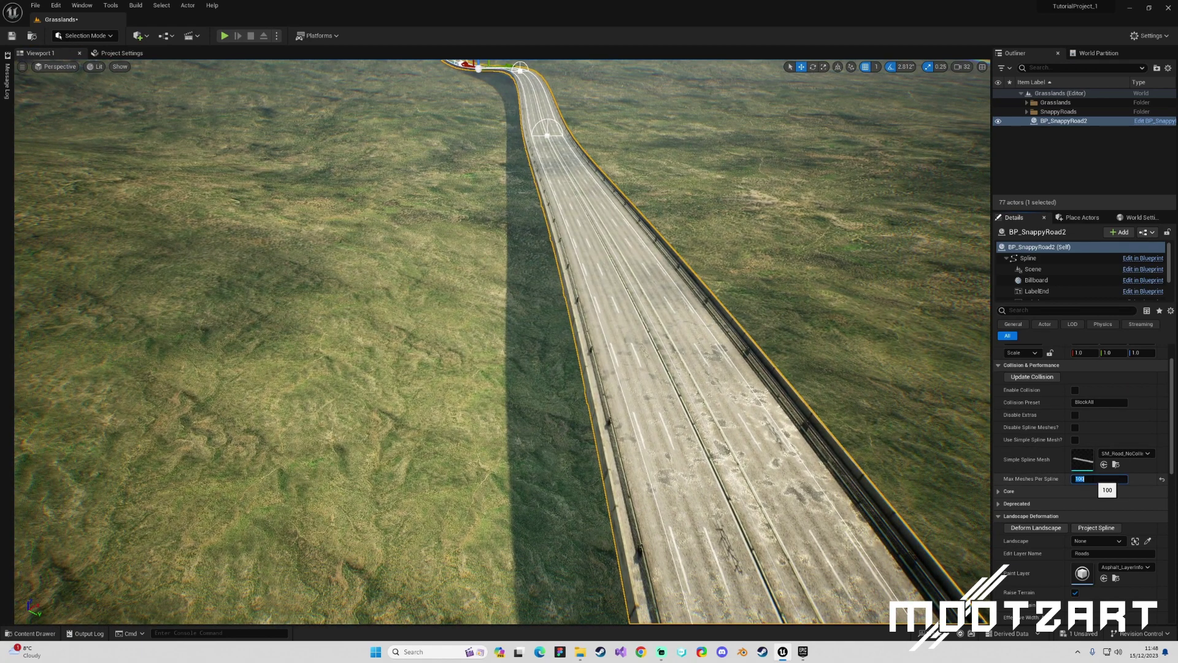
pyautogui.press('Return')
pyautogui.moveTo(737, 393); pyautogui.dragTo(402, 293, button='right')
pyautogui.press('d')
pyautogui.press('w')
pyautogui.press('s')
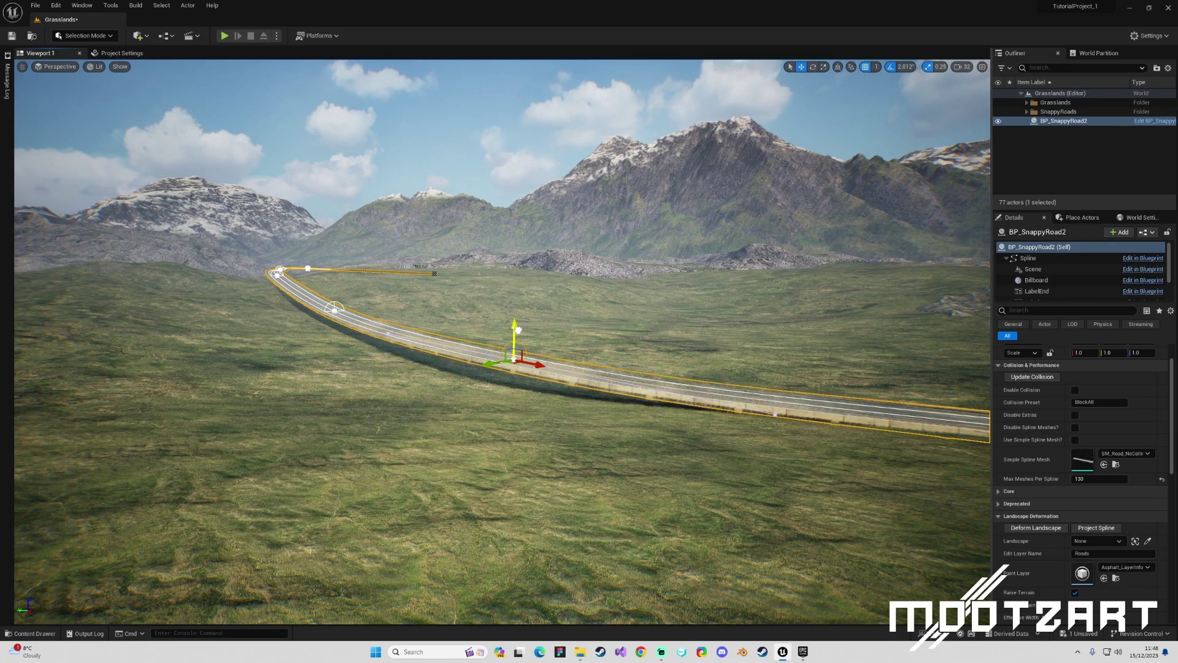
# Spawn connected intersections for the freeway road
pyautogui.moveTo(518, 329); pyautogui.dragTo(464, 376, button='right')
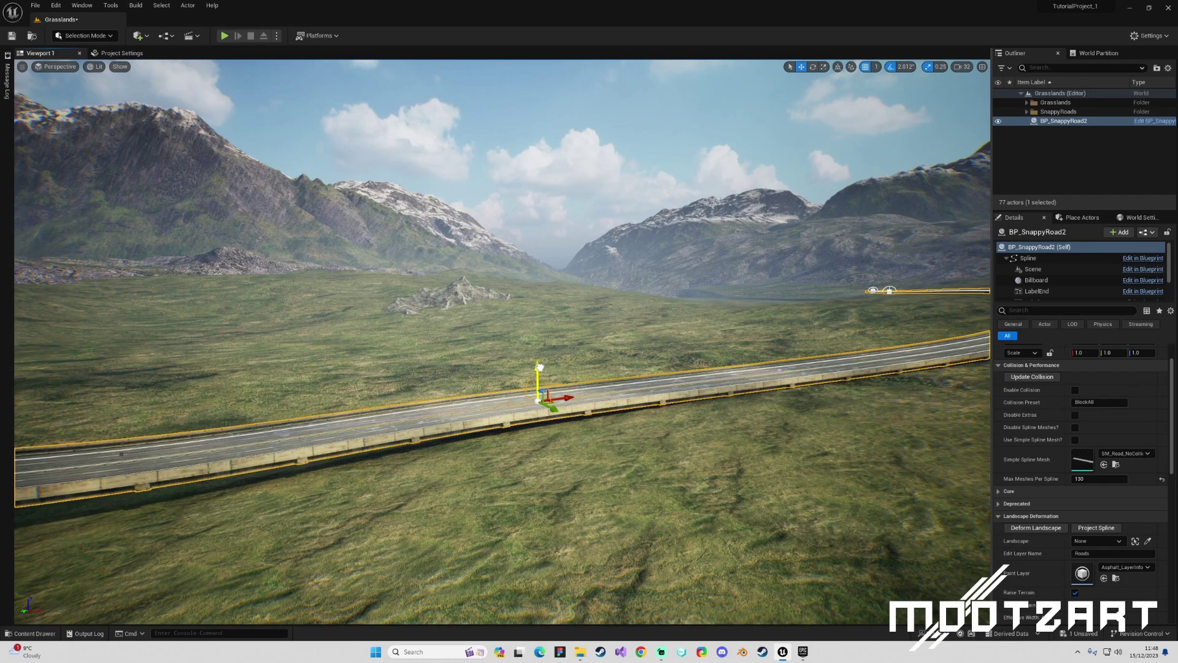
pyautogui.moveTo(541, 368); pyautogui.dragTo(407, 372, button='right')
pyautogui.press('Escape')
pyautogui.moveTo(482, 361); pyautogui.dragTo(482, 361, button='right')
pyautogui.click(598, 366)
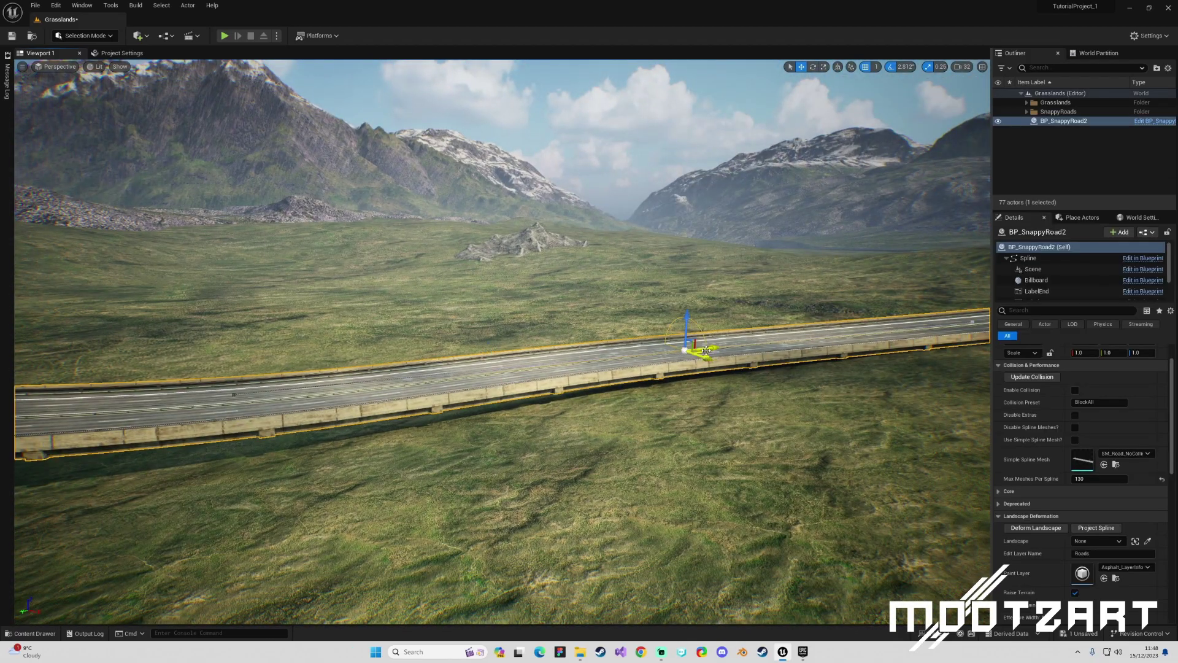
pyautogui.moveTo(707, 350); pyautogui.dragTo(707, 350, button='right')
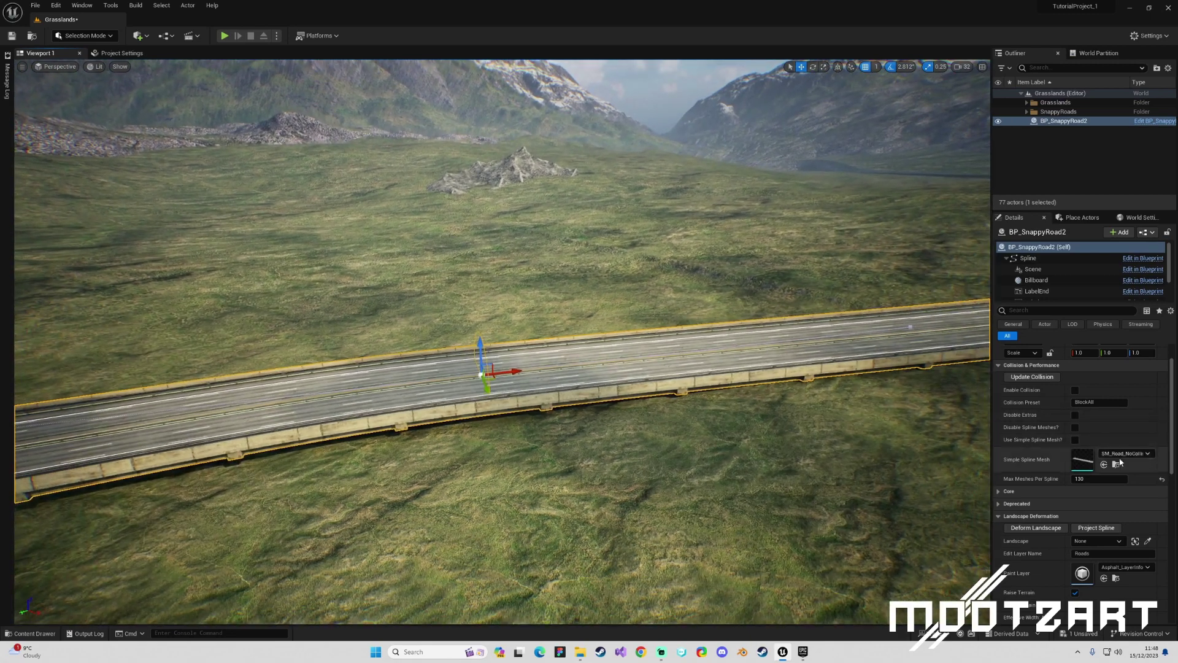
pyautogui.scroll(-6, 1121, 462)
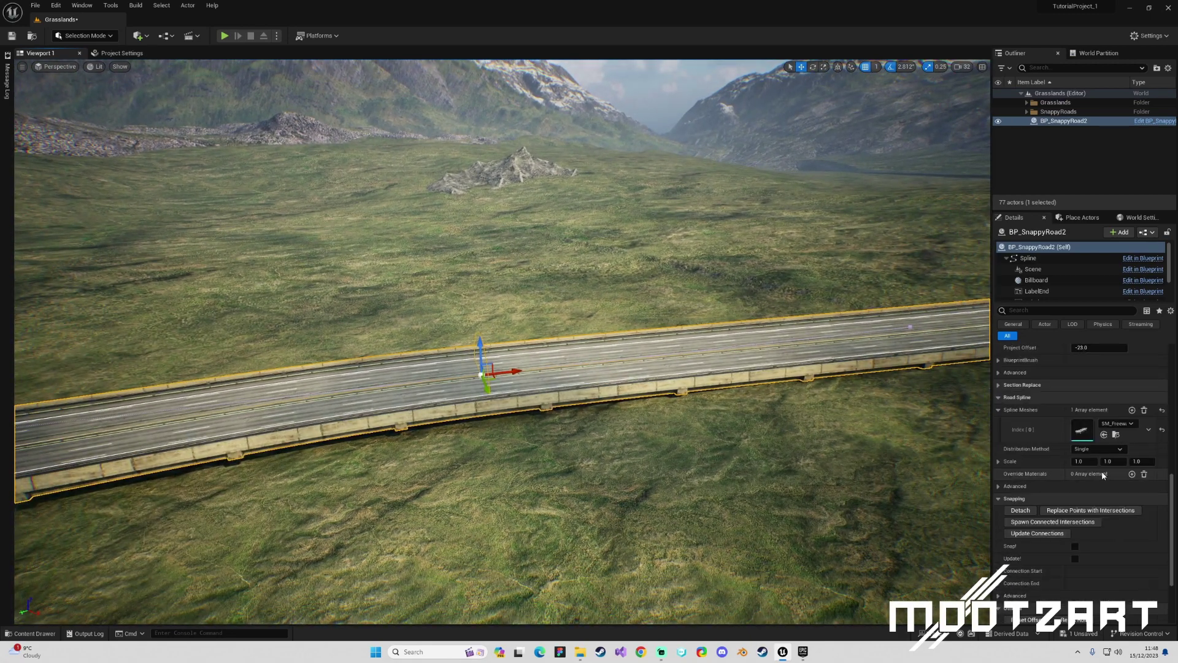
pyautogui.click(1050, 522)
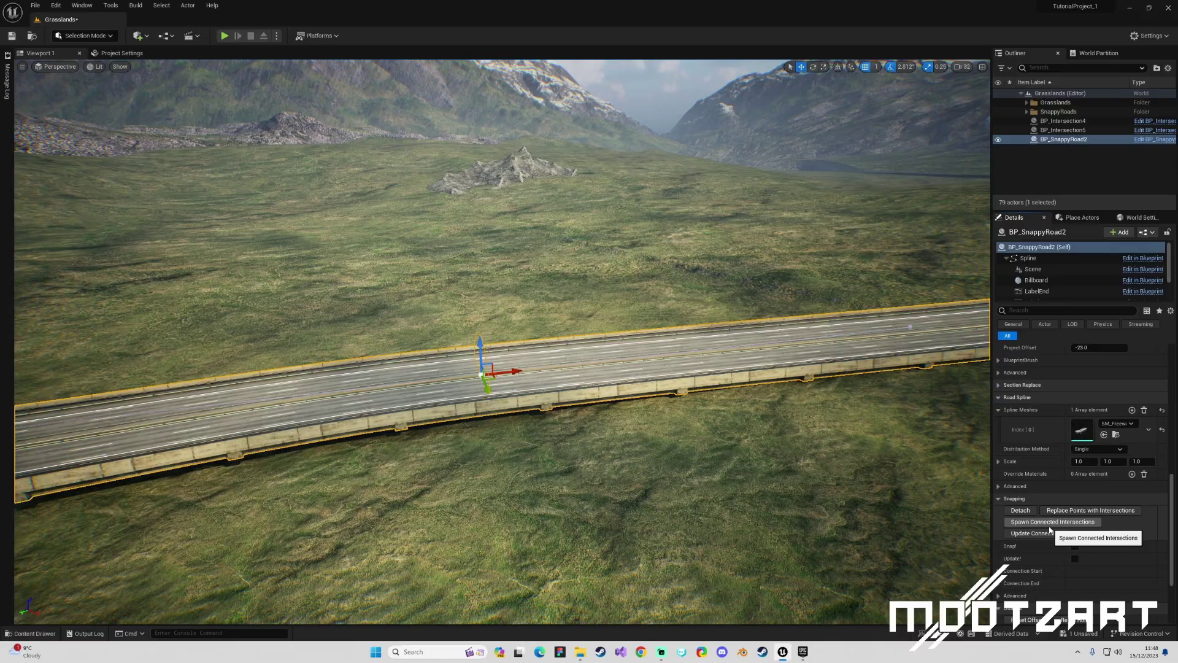
# Try replacing the freeway's spline points with intersections, and undo it together with the spawned intersections
pyautogui.moveTo(724, 369); pyautogui.dragTo(853, 351, button='right')
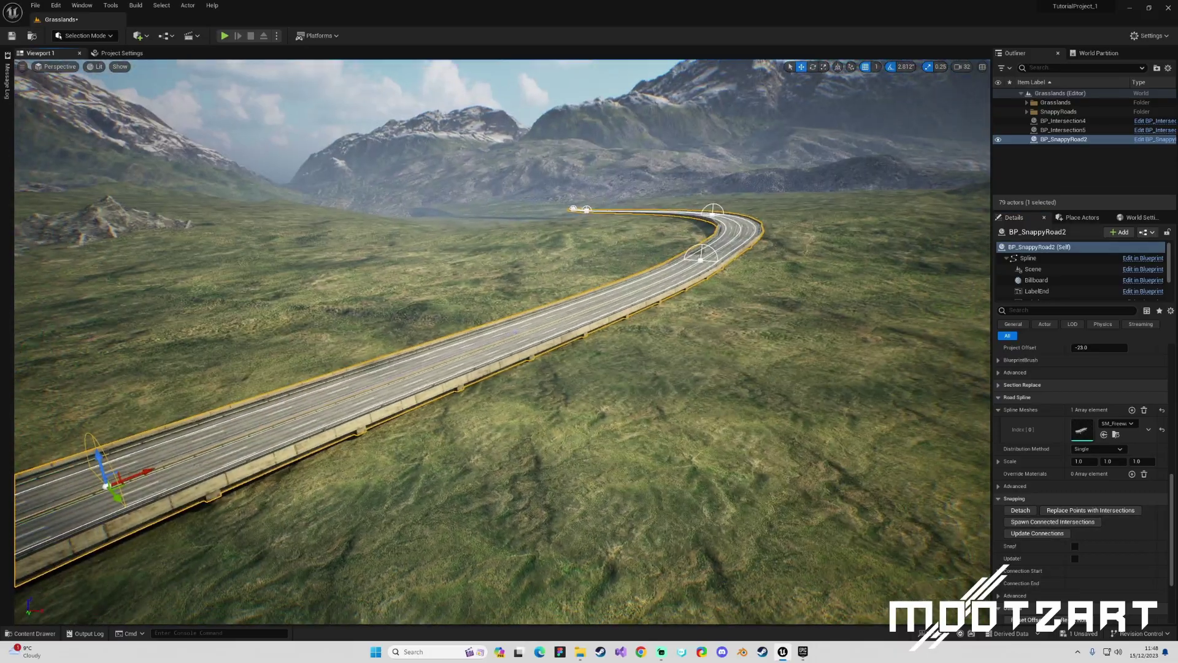
pyautogui.moveTo(613, 368); pyautogui.dragTo(613, 368, button='right')
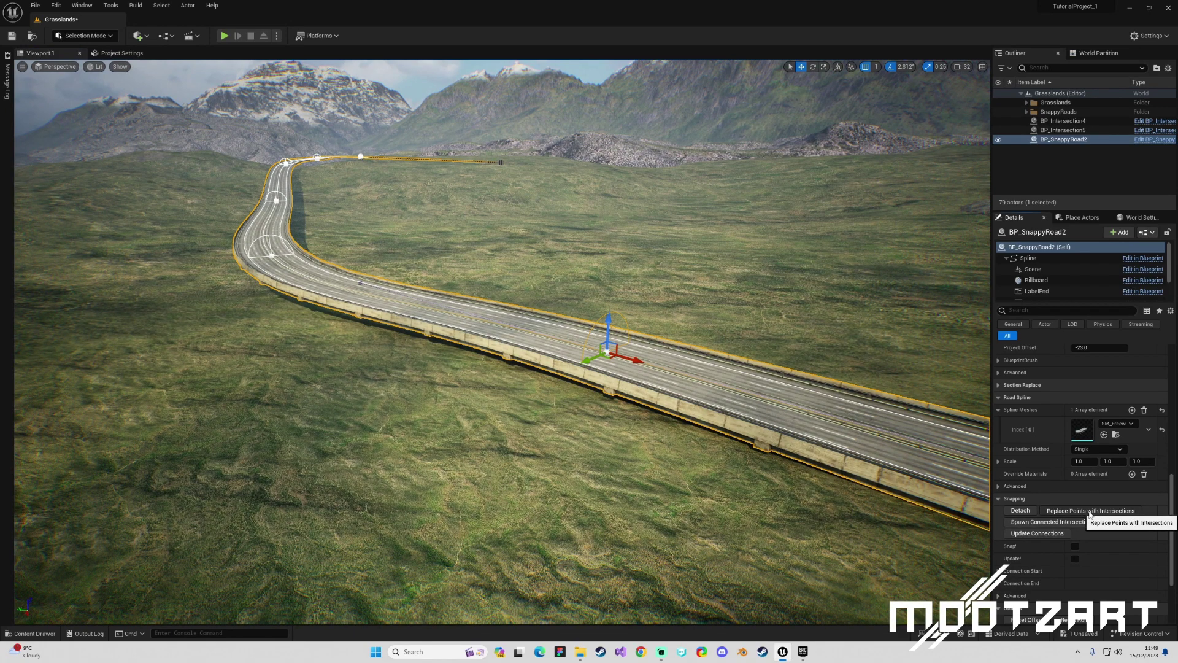
pyautogui.click(1090, 512)
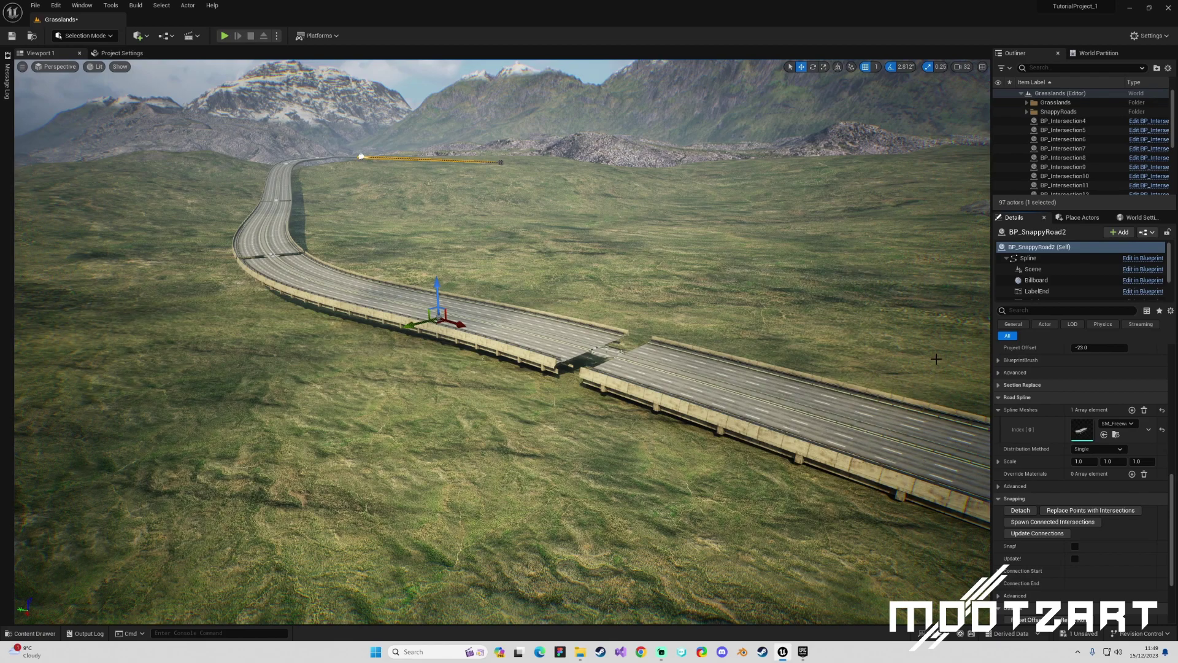
pyautogui.hotkey('ctrl', 'z')
# Examine the freeway road's Snapping and Utilities options and expand the Connection End settings
pyautogui.moveTo(503, 342); pyautogui.dragTo(620, 298, button='right')
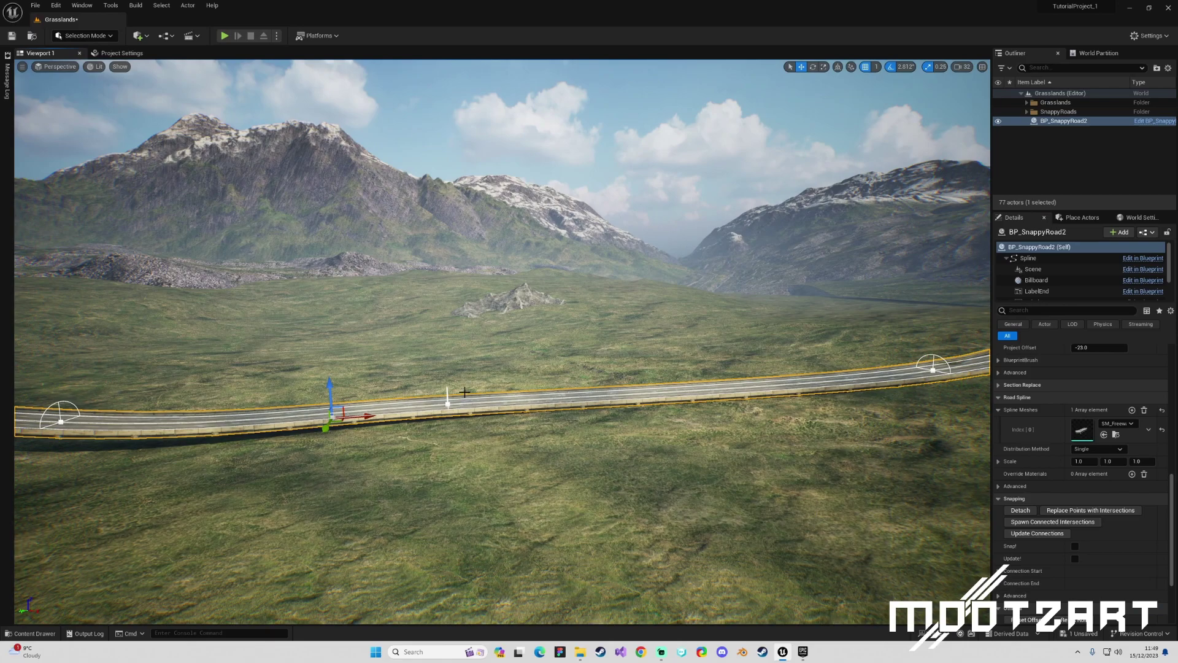
pyautogui.press('w')
pyautogui.moveTo(547, 400); pyautogui.dragTo(503, 488, button='right')
pyautogui.moveTo(590, 360); pyautogui.dragTo(582, 358)
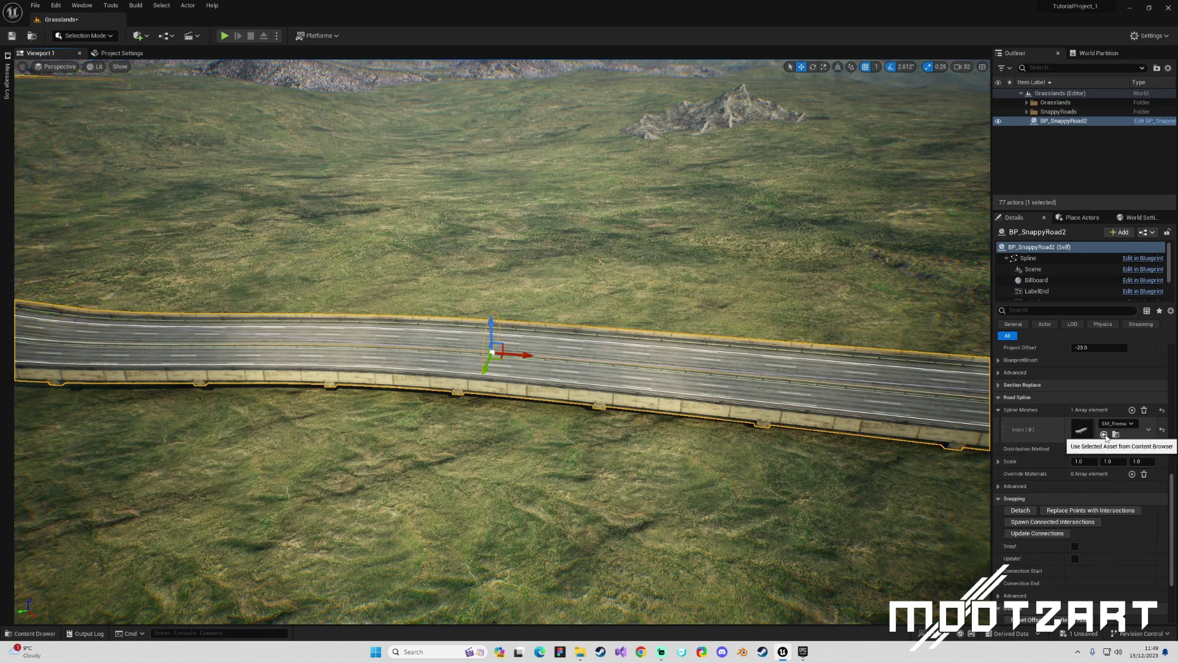
pyautogui.scroll(-2, 1105, 497)
pyautogui.scroll(-2, 1103, 497)
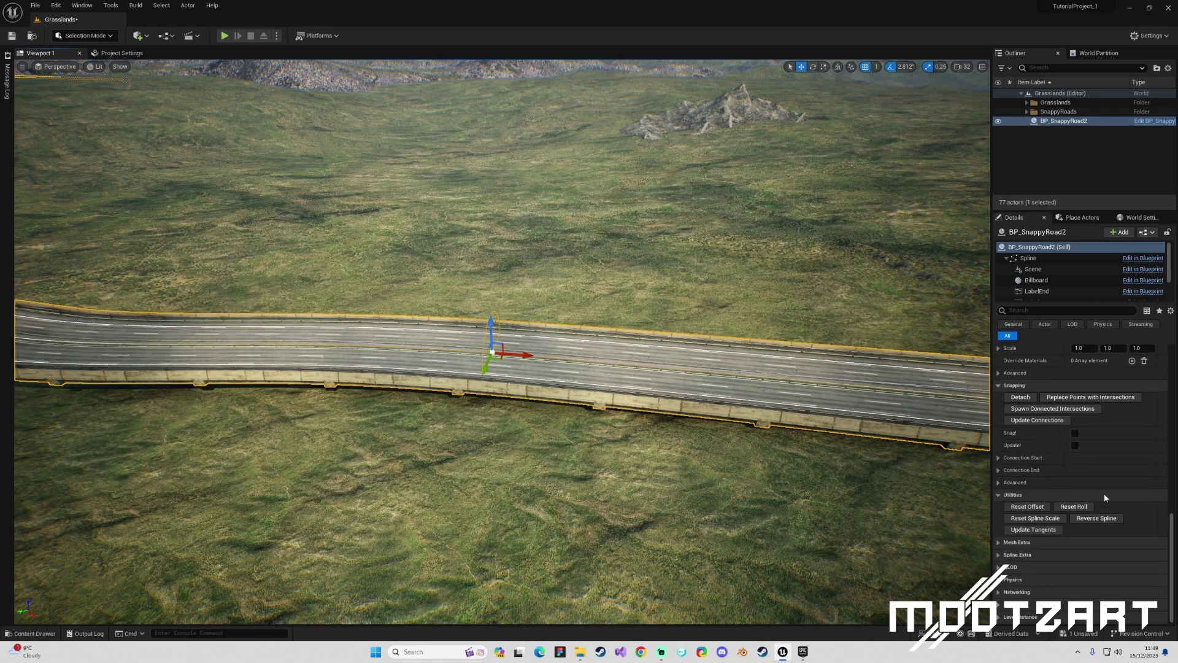
pyautogui.scroll(1, 1099, 491)
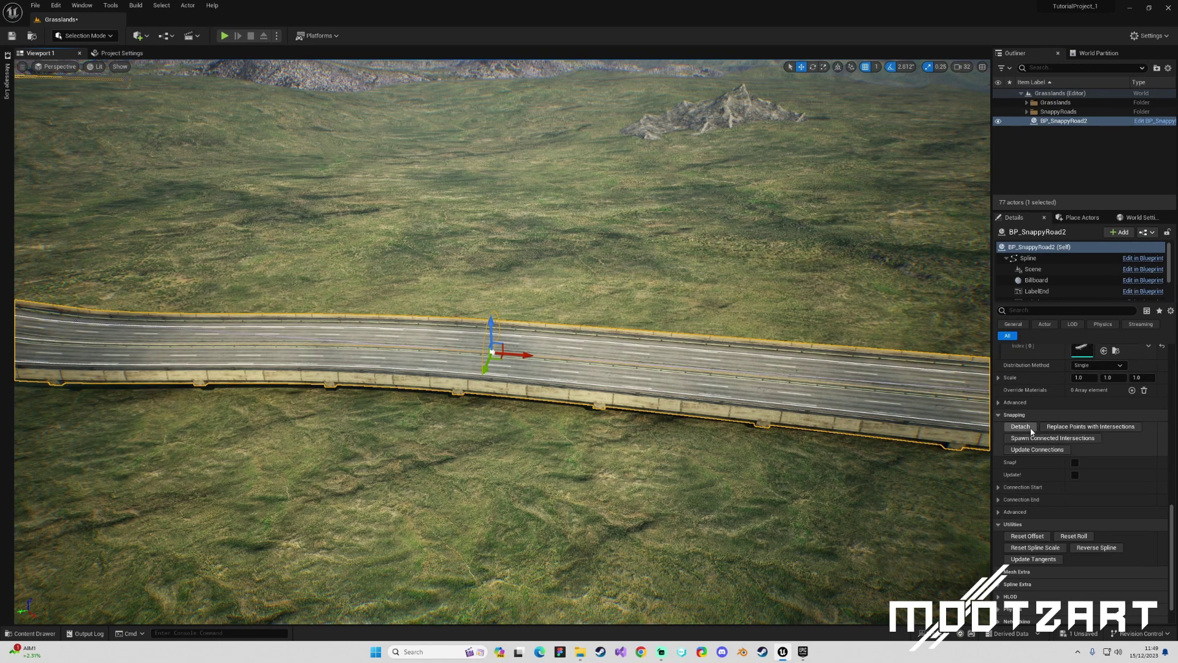
pyautogui.moveTo(522, 350)
pyautogui.mouseDown()
pyautogui.moveTo(473, 348)
pyautogui.moveTo(531, 352)
pyautogui.mouseUp()
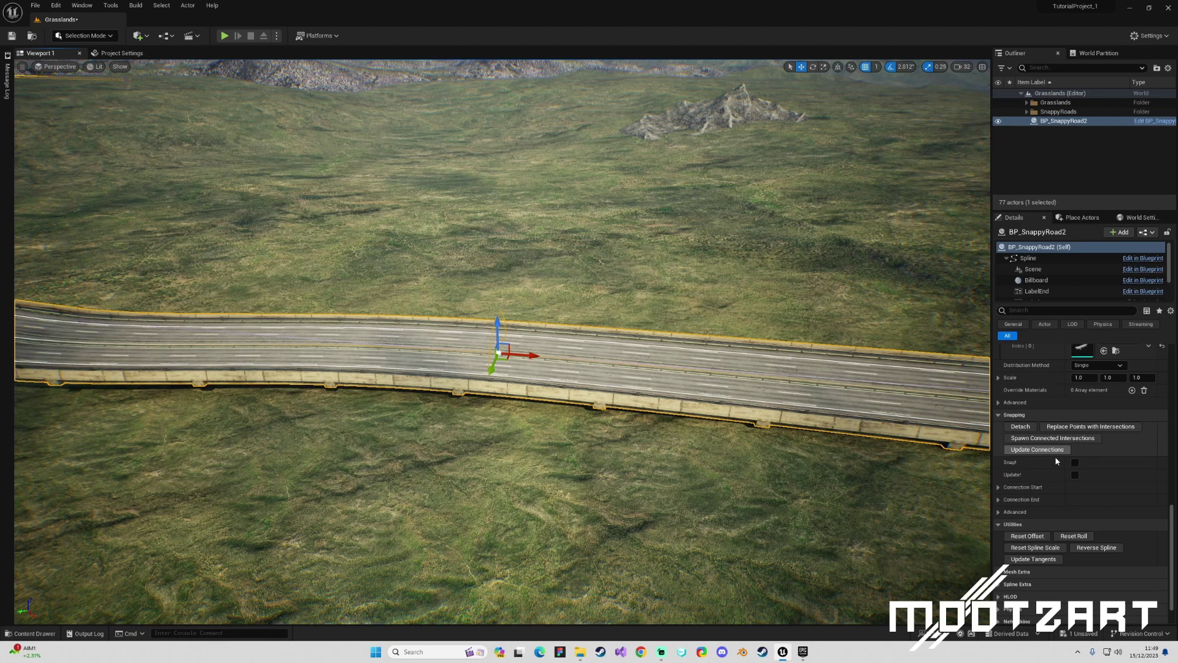
pyautogui.click(998, 499)
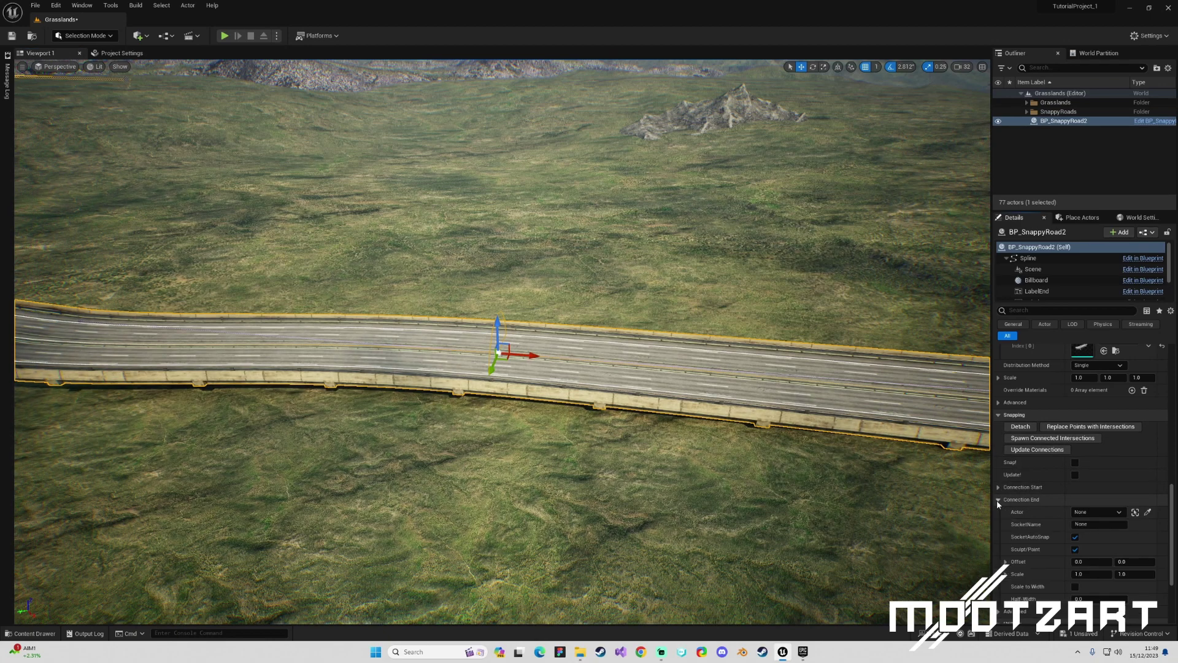
pyautogui.click(1147, 512)
# Delete the freeway spline point just before the far bend, and undo the deletion of the neighbouring point on the straight
pyautogui.rightClick(499, 352)
pyautogui.moveTo(498, 352); pyautogui.dragTo(614, 282, button='right')
pyautogui.press('s')
pyautogui.moveTo(727, 383); pyautogui.dragTo(727, 383, button='right')
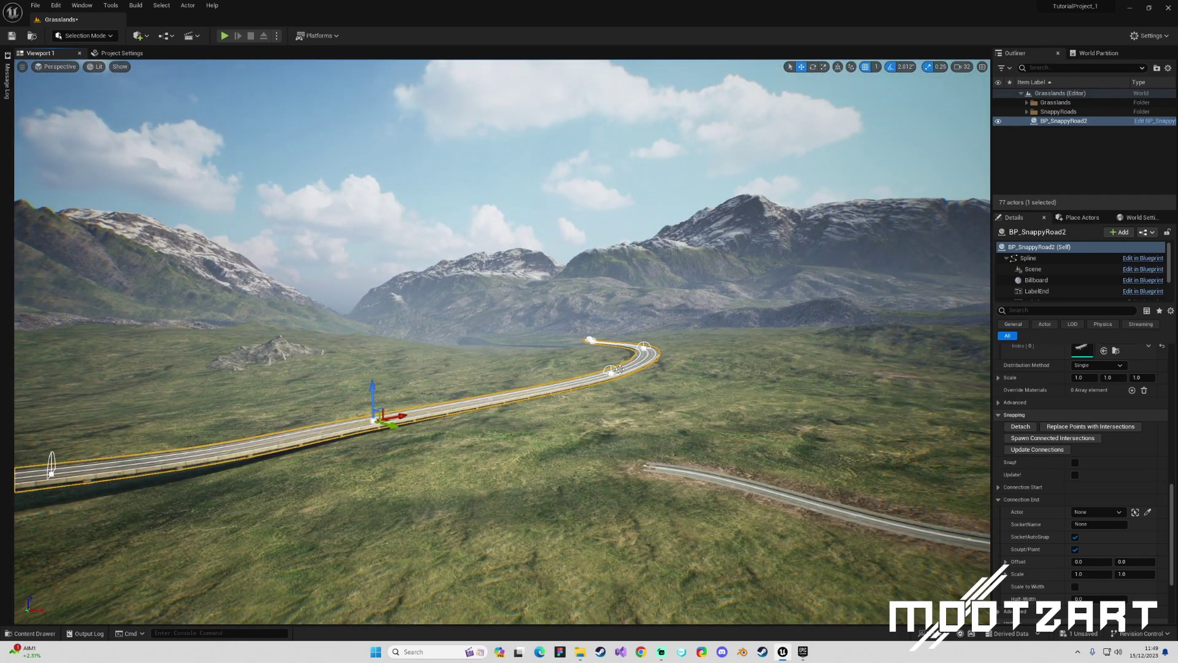
pyautogui.click(611, 370)
pyautogui.press('Delete')
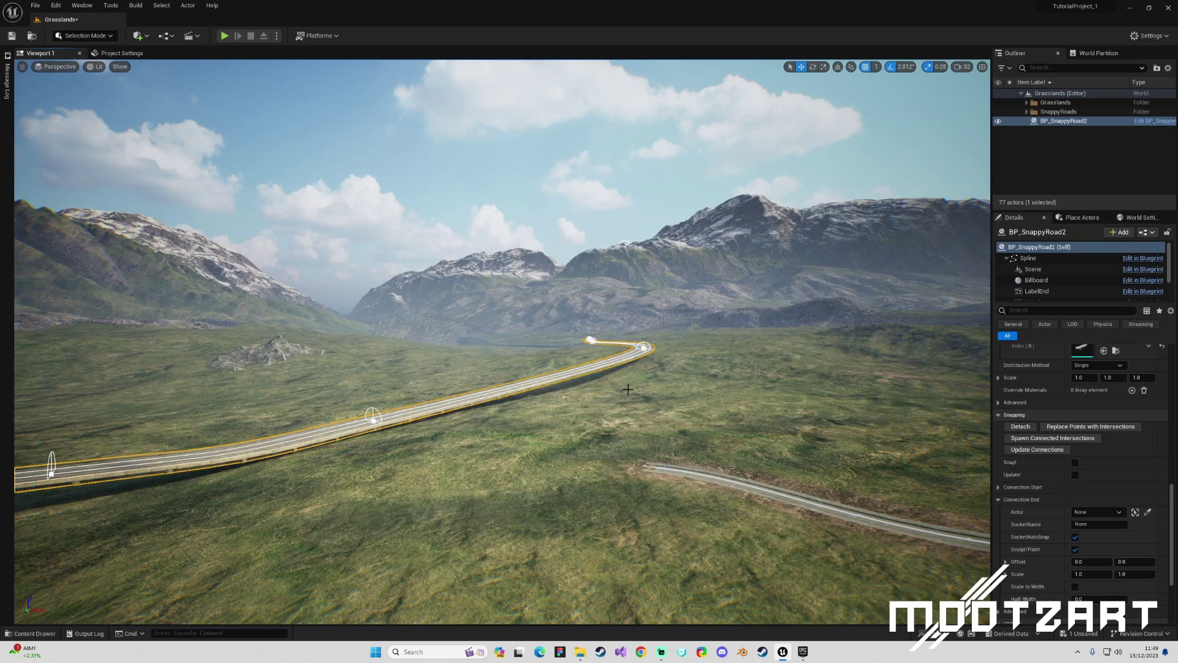
pyautogui.click(373, 418)
pyautogui.press('Delete')
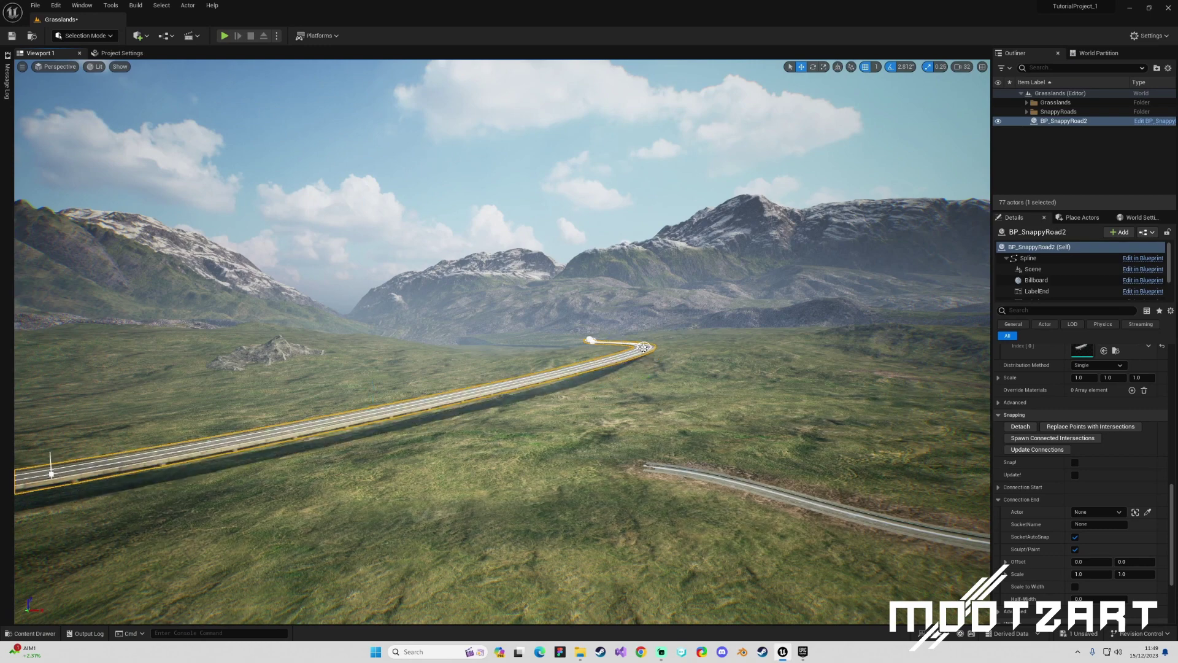
pyautogui.hotkey('ctrl', 'z')
# Delete the remaining spline points around the far bend so the freeway ends on the open plain near the side road
pyautogui.click(644, 348)
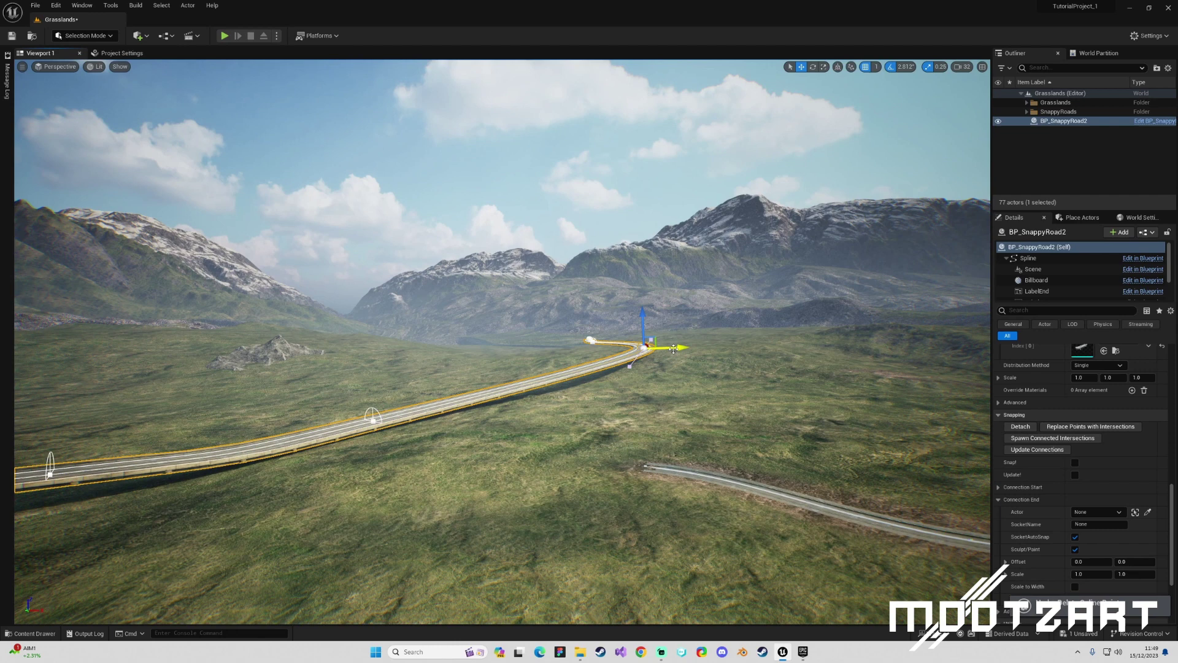
pyautogui.press('Delete')
pyautogui.click(593, 341)
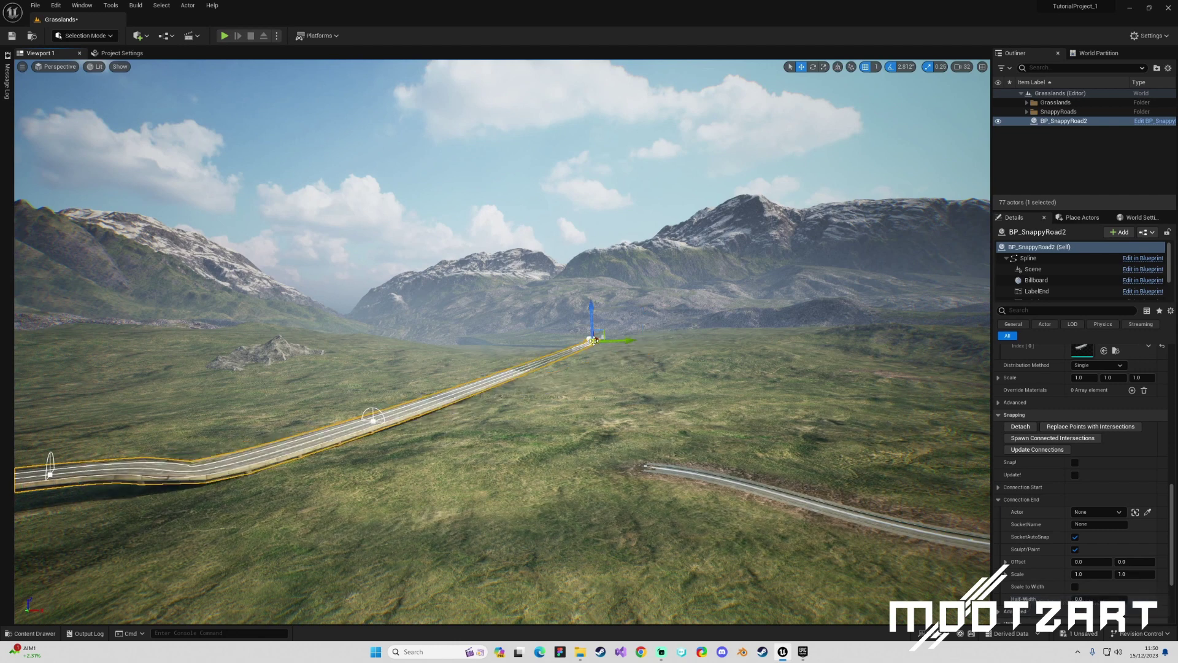
pyautogui.press('Delete')
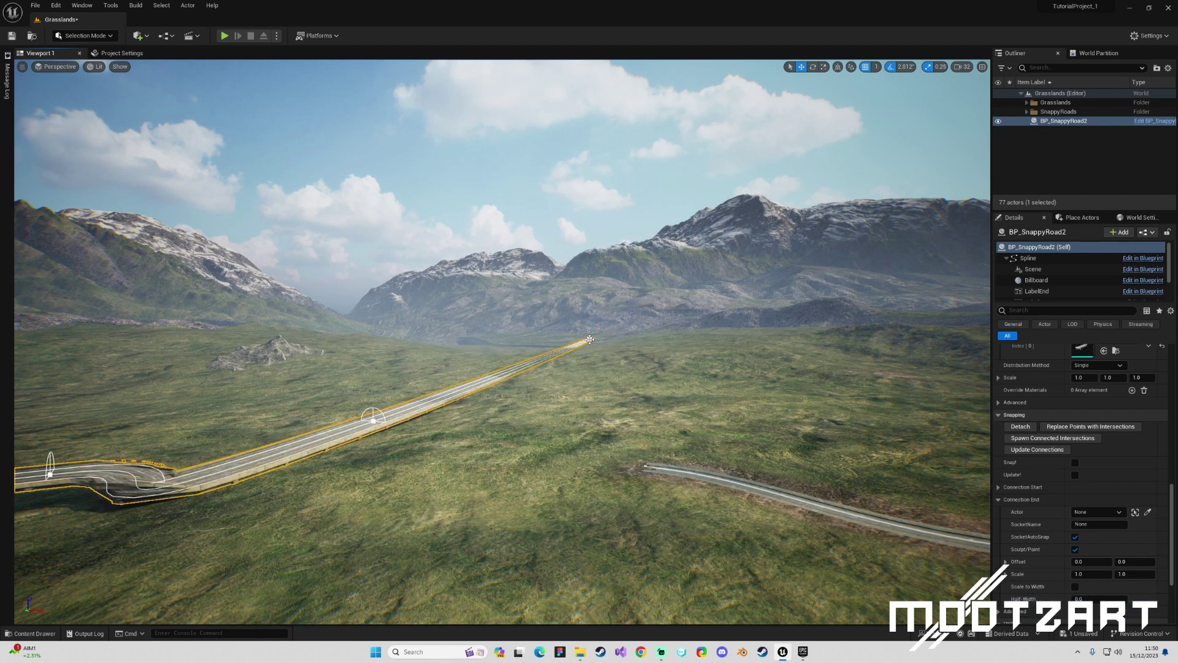
pyautogui.click(589, 339)
pyautogui.press('Delete')
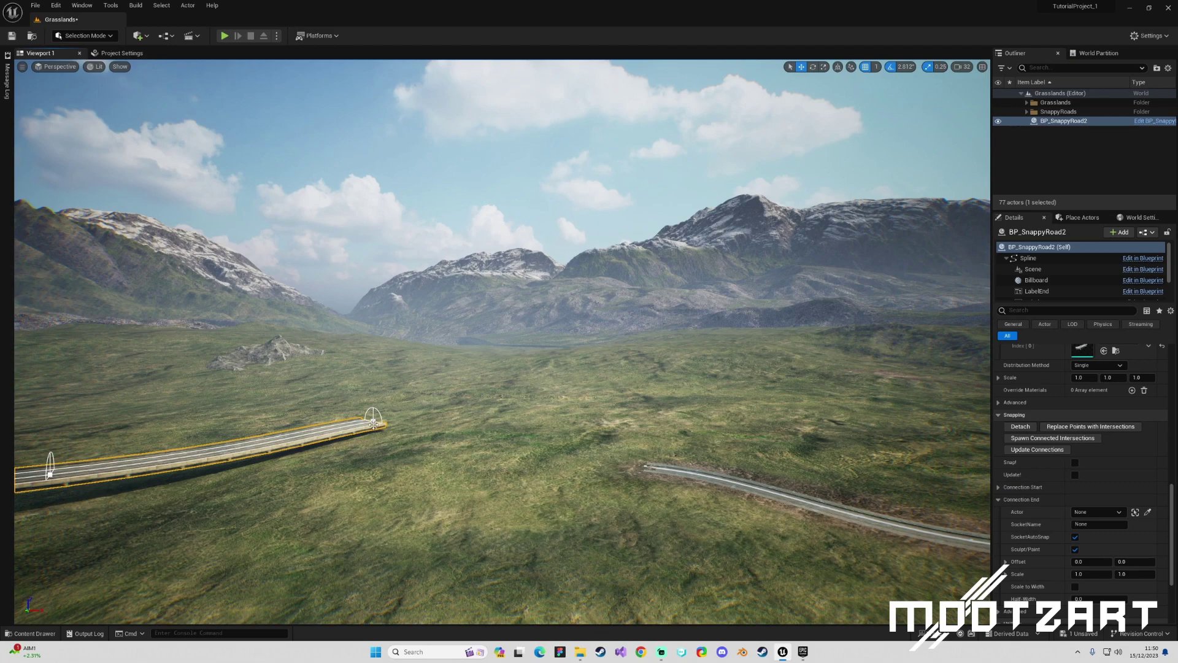
# Select the shortened freeway's end point and save the level
pyautogui.click(373, 424)
pyautogui.moveTo(373, 319); pyautogui.dragTo(276, 264, button='right')
pyautogui.press('d')
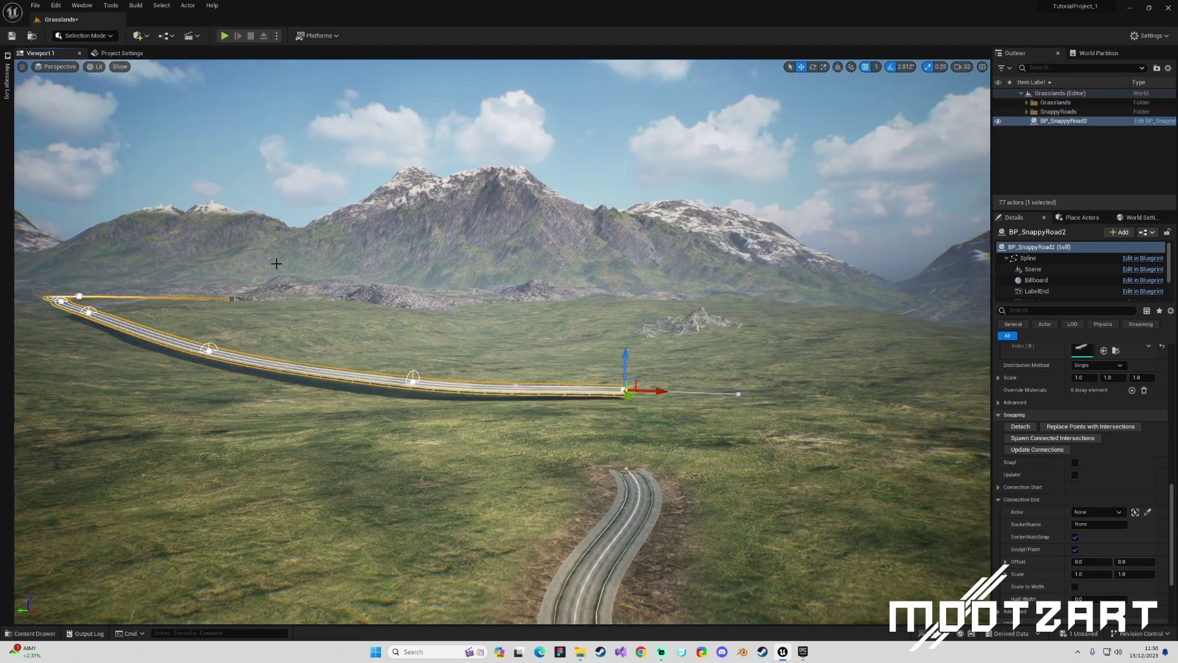
pyautogui.hotkey('ctrl', 's')
pyautogui.scroll(3, 223, 279)
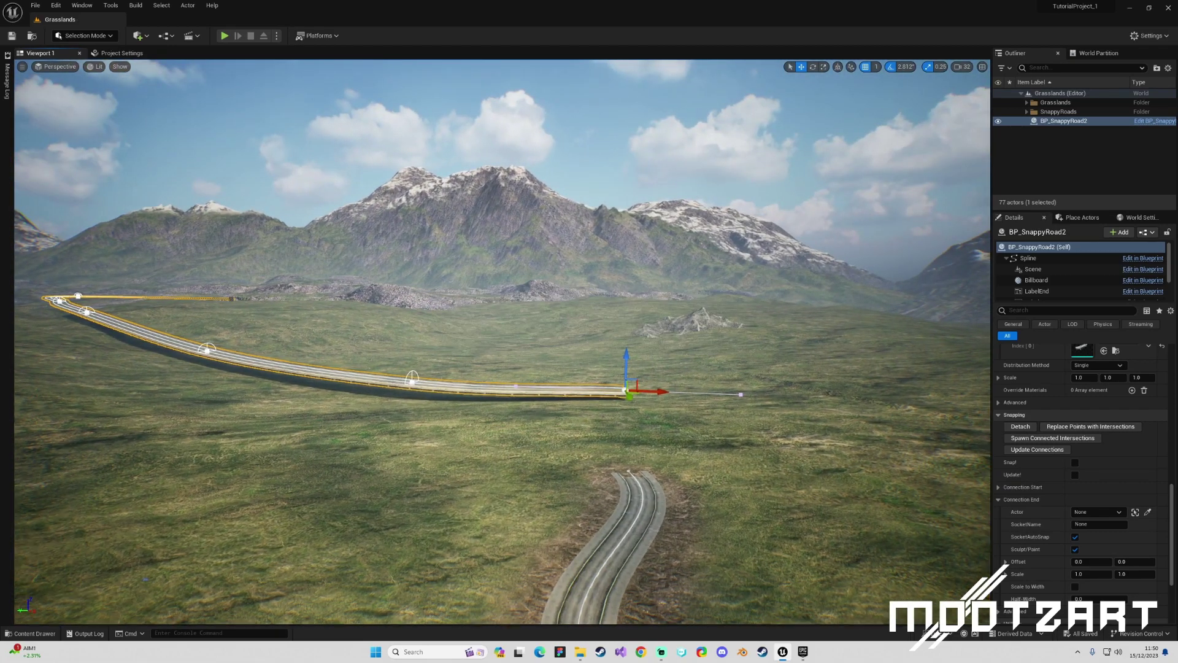
# Adjust the position of the freeway's end point relative to the end of the side road
pyautogui.moveTo(502, 341); pyautogui.dragTo(582, 389, button='right')
pyautogui.press('d')
pyautogui.press('s')
pyautogui.moveTo(474, 295); pyautogui.dragTo(475, 287)
pyautogui.moveTo(484, 183); pyautogui.dragTo(460, 378, button='right')
pyautogui.press('w')
pyautogui.press('s')
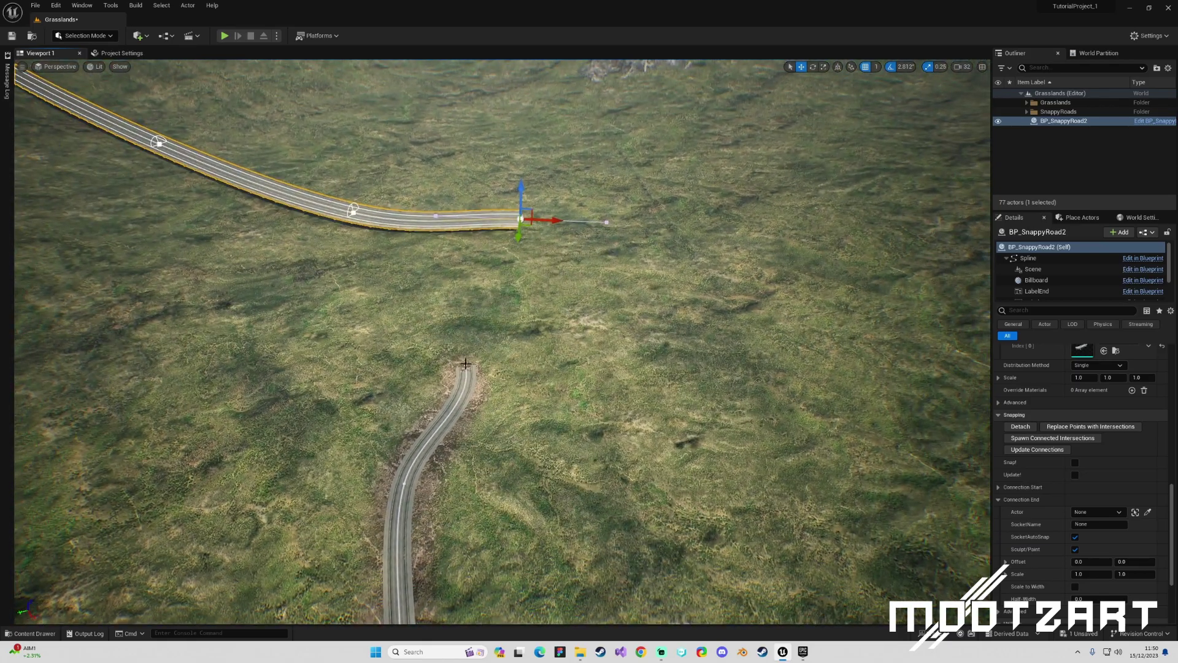
pyautogui.moveTo(534, 345); pyautogui.dragTo(537, 283, button='right')
pyautogui.press('w')
pyautogui.moveTo(459, 251); pyautogui.dragTo(135, 297, button='right')
pyautogui.press('f')
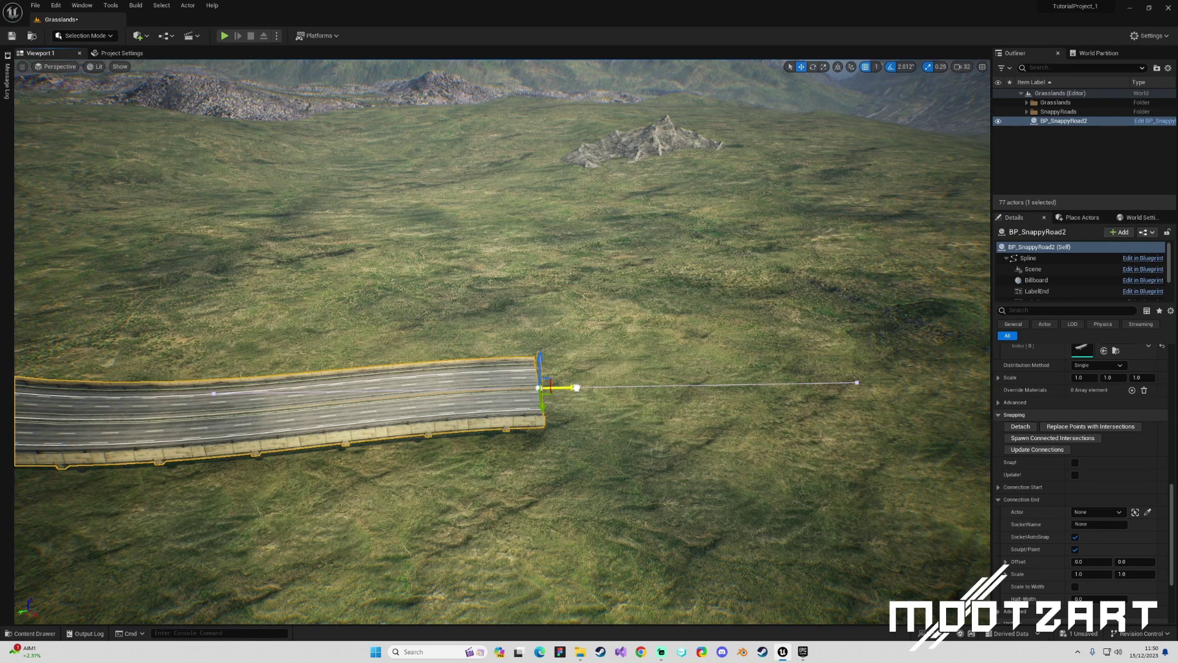
pyautogui.moveTo(577, 387); pyautogui.dragTo(408, 389)
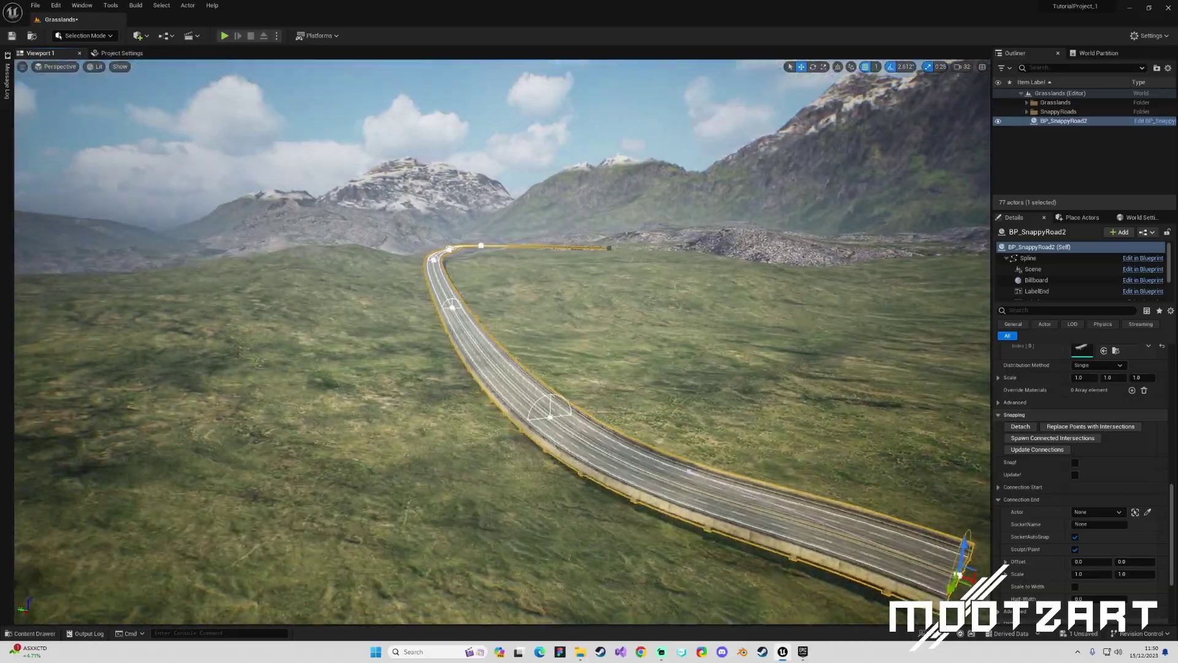
# Spawn connected intersections at the ends of the shortened freeway
pyautogui.moveTo(408, 389); pyautogui.dragTo(663, 413, button='right')
pyautogui.moveTo(570, 400); pyautogui.dragTo(503, 394, button='right')
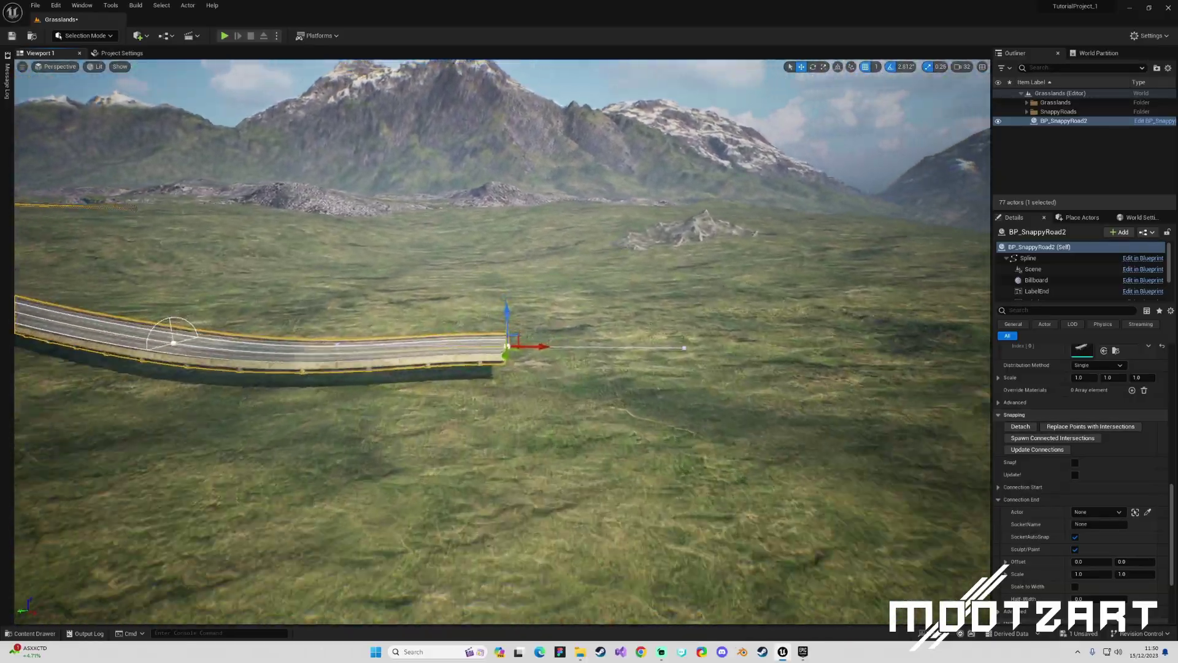
pyautogui.moveTo(475, 338); pyautogui.dragTo(569, 393, button='right')
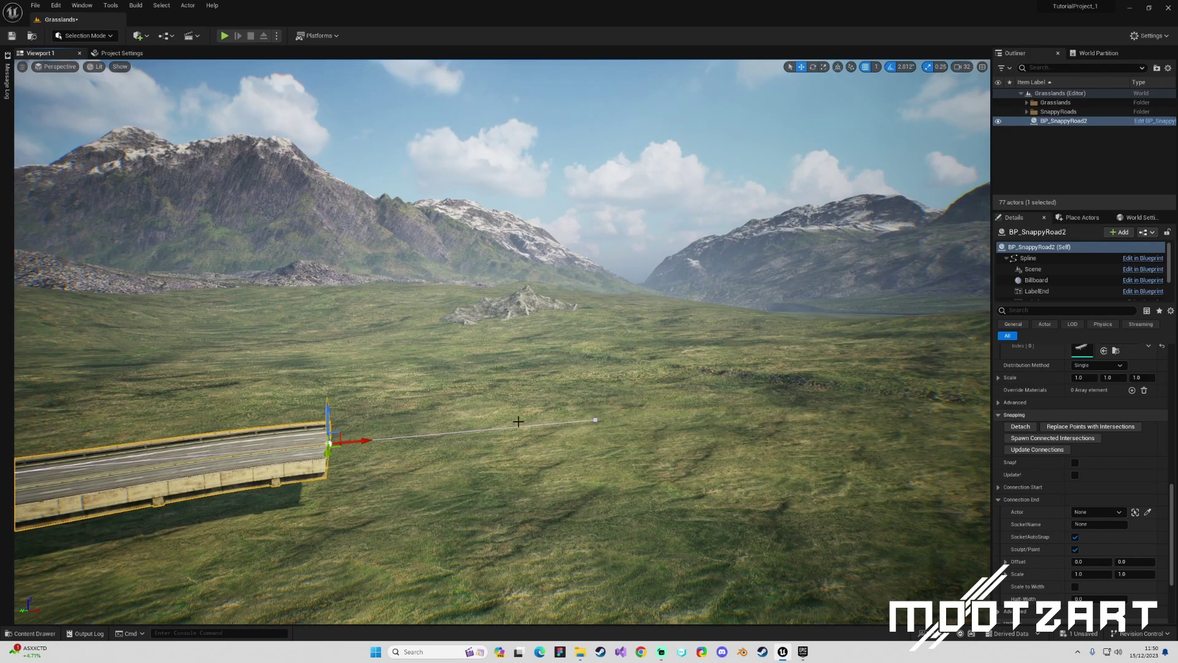
pyautogui.moveTo(518, 422); pyautogui.dragTo(429, 370, button='right')
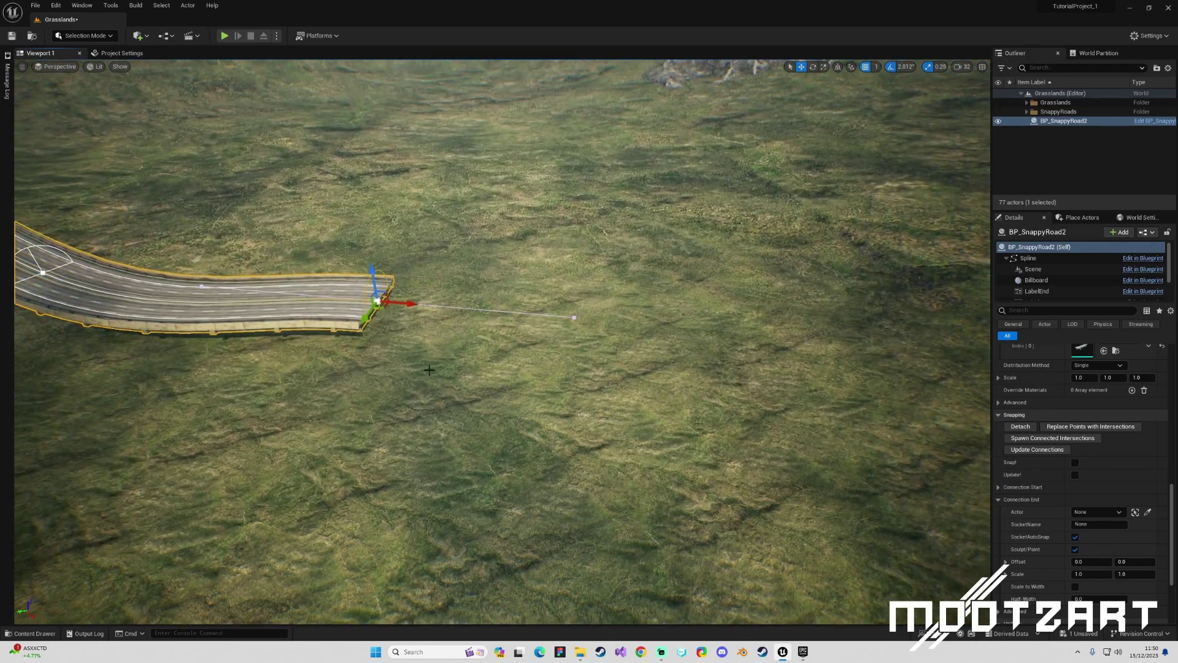
pyautogui.press('a')
pyautogui.moveTo(504, 318); pyautogui.dragTo(504, 318, button='right')
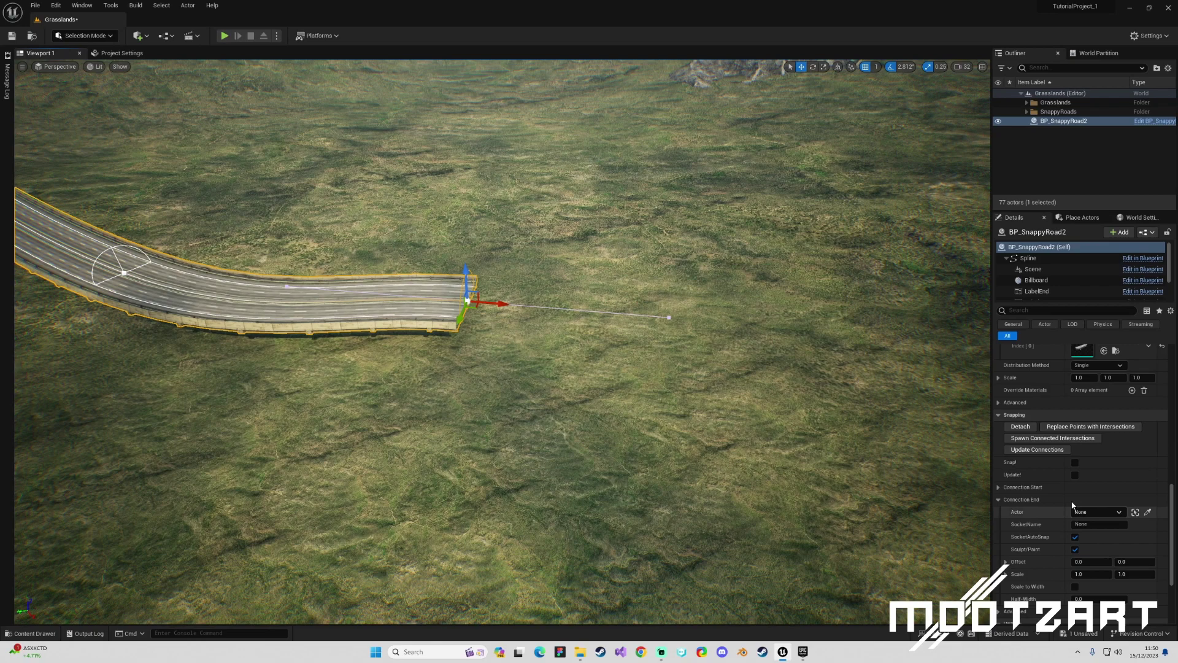
pyautogui.click(1053, 437)
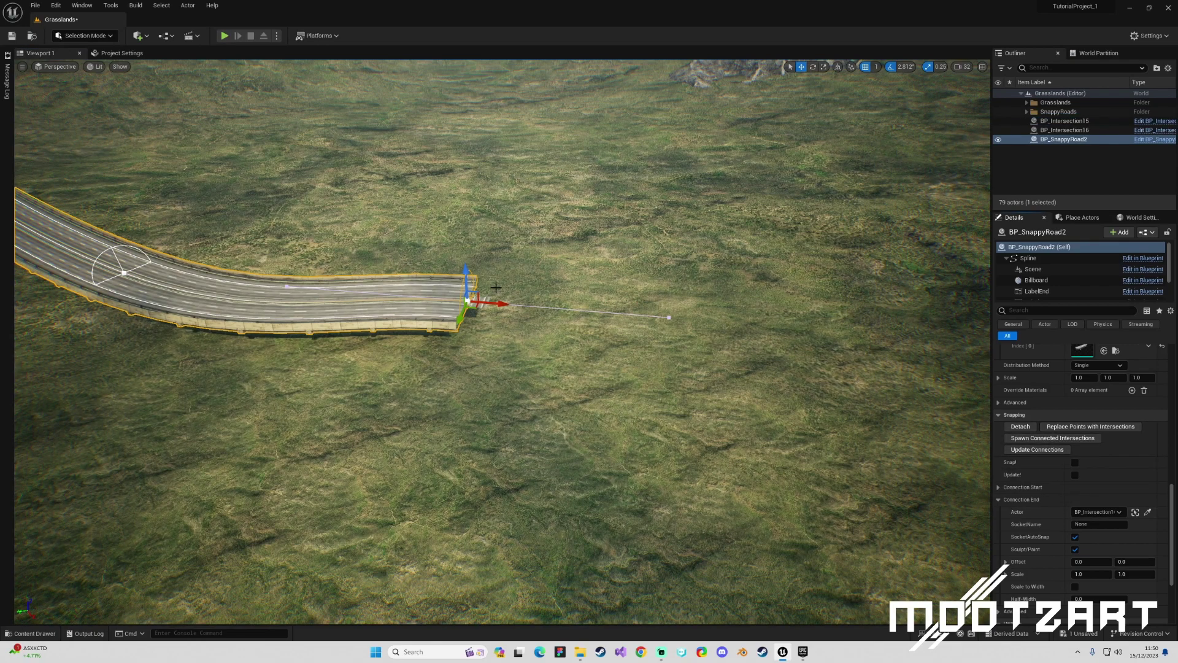
# Assign the SM_Freeway_Junction mesh from the Freeway folder to the intersection at the freeway's shortened end
pyautogui.click(478, 301)
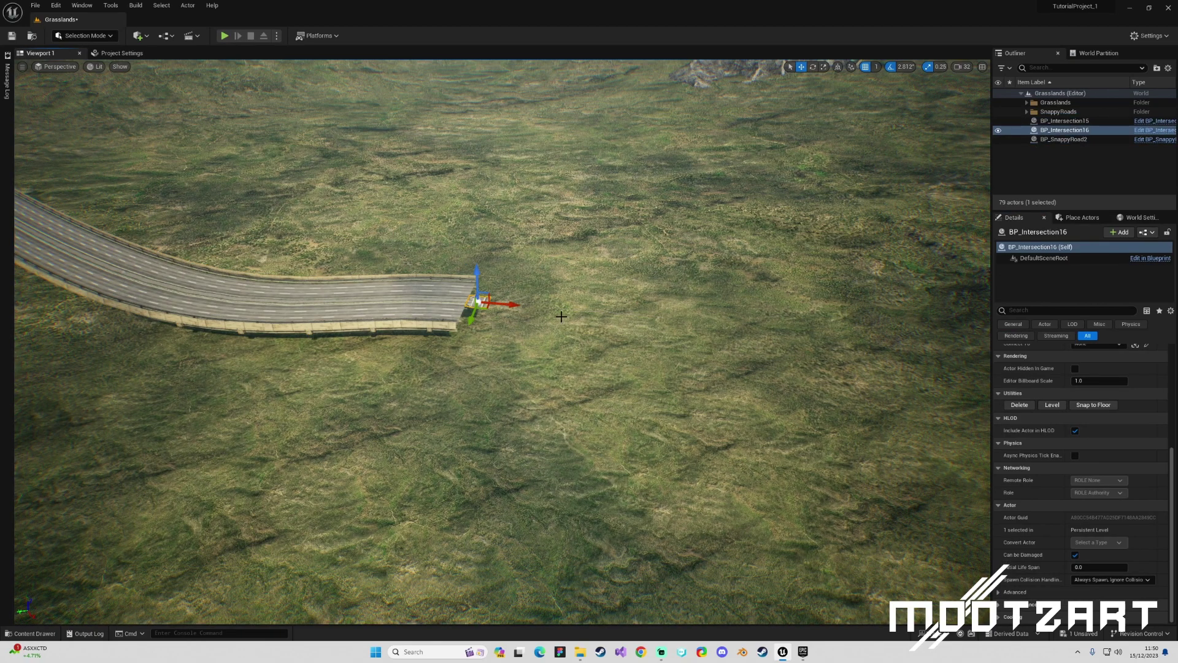
pyautogui.moveTo(480, 338)
pyautogui.mouseDown(button='right')
pyautogui.moveTo(430, 270)
pyautogui.moveTo(485, 339)
pyautogui.mouseUp(button='right')
pyautogui.hotkey('ctrl', 'space')
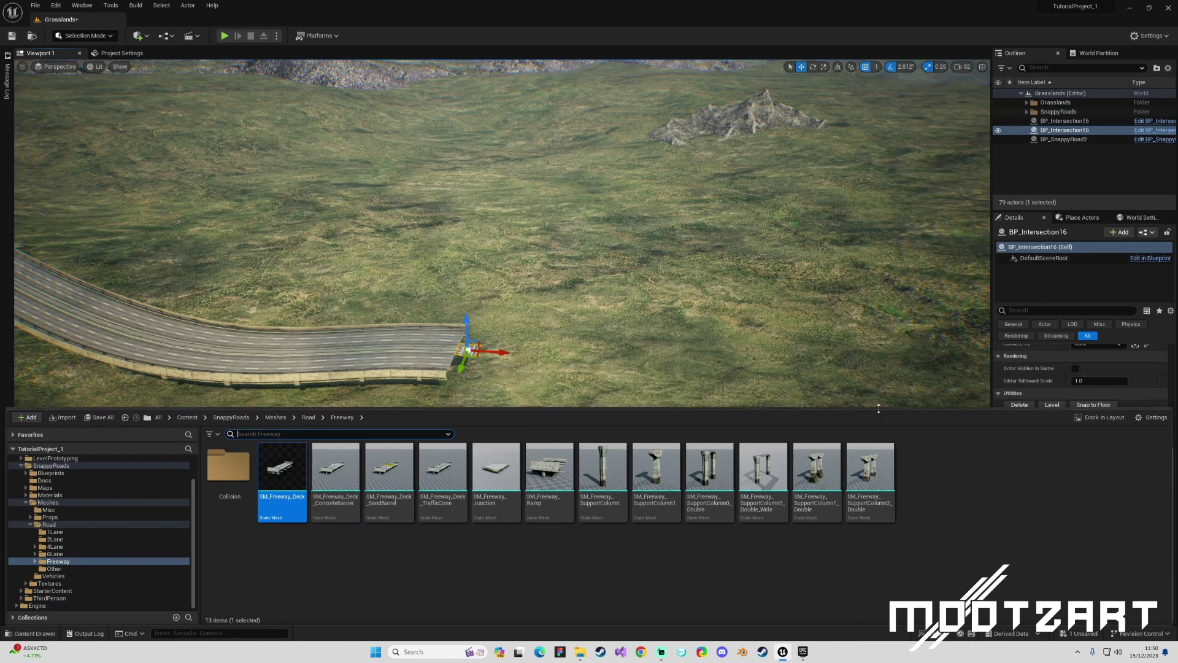
pyautogui.moveTo(880, 409); pyautogui.dragTo(880, 507)
pyautogui.scroll(5, 1093, 401)
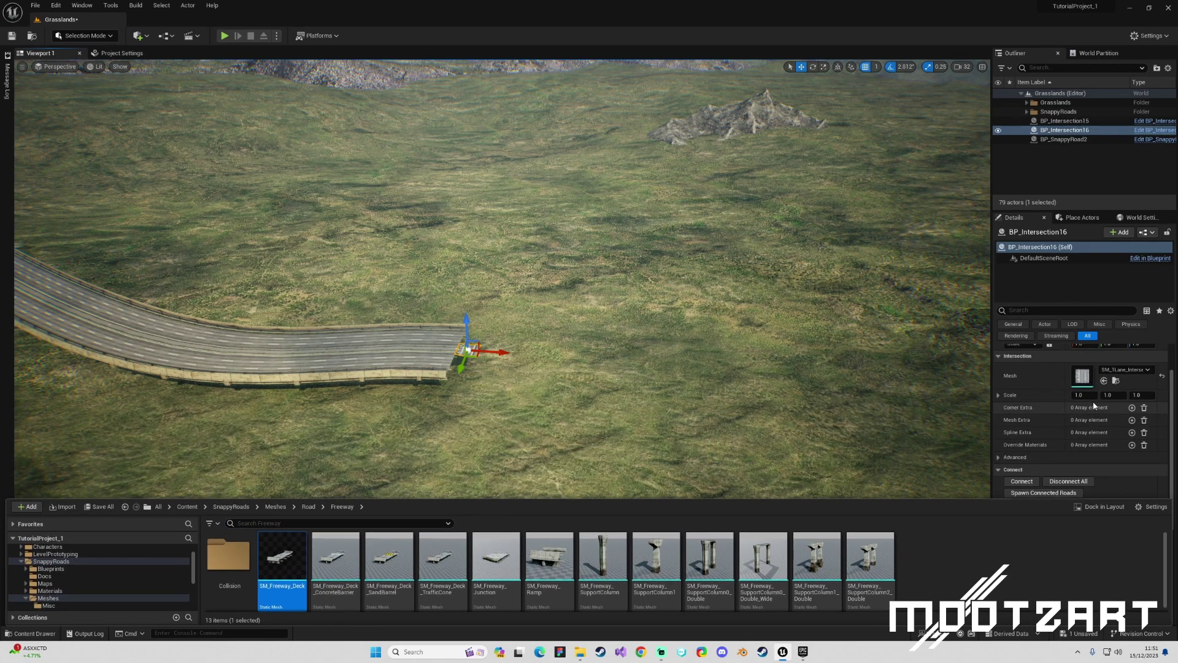
pyautogui.moveTo(496, 555); pyautogui.dragTo(1079, 420)
pyautogui.press('w')
pyautogui.moveTo(744, 321); pyautogui.dragTo(721, 337, button='right')
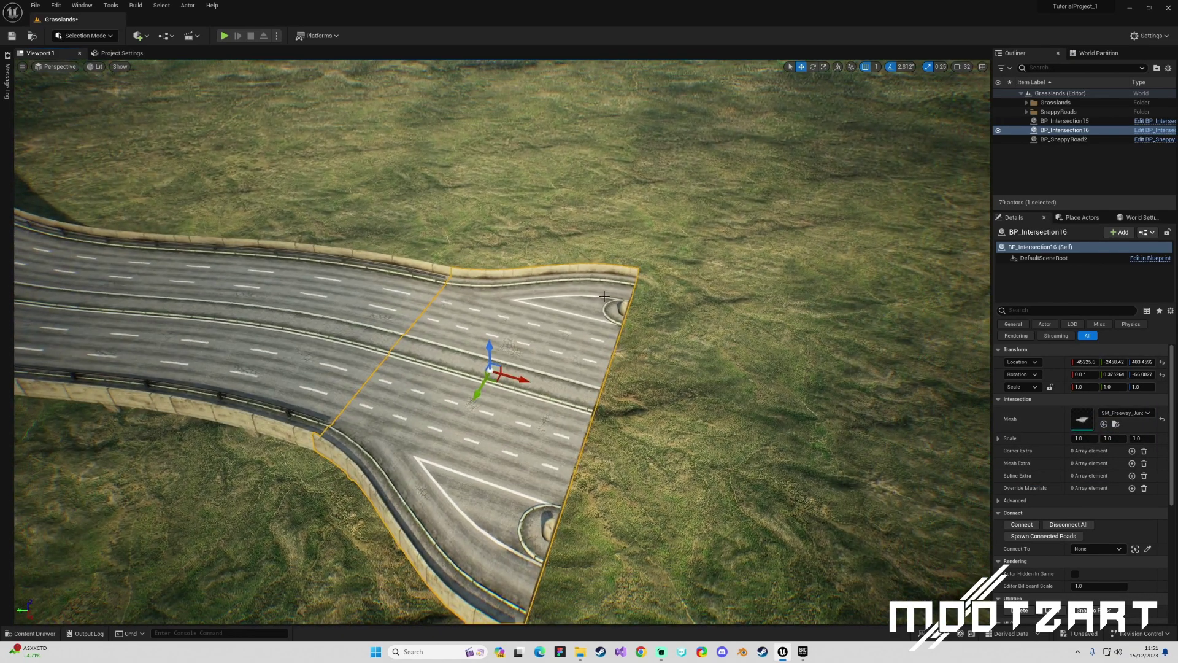
# Pull the freeway junction back toward the freeway and compare its position with the end of the side road
pyautogui.moveTo(570, 370); pyautogui.dragTo(574, 365)
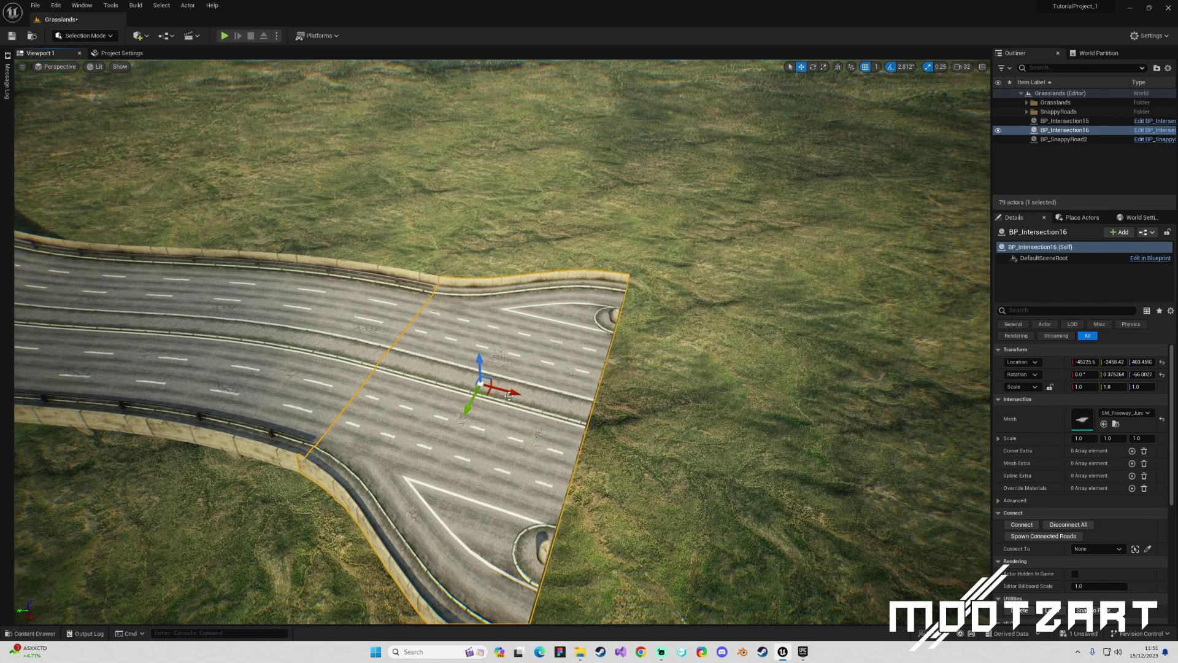
pyautogui.moveTo(514, 390); pyautogui.dragTo(347, 349)
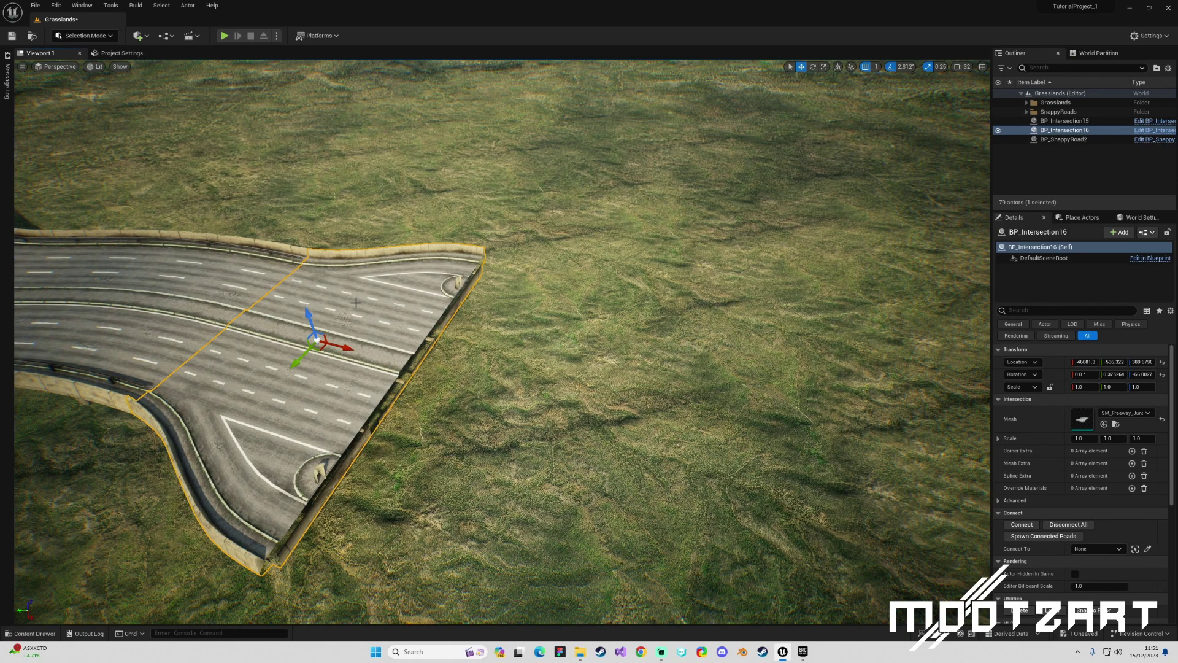
pyautogui.moveTo(442, 313); pyautogui.dragTo(395, 302, button='right')
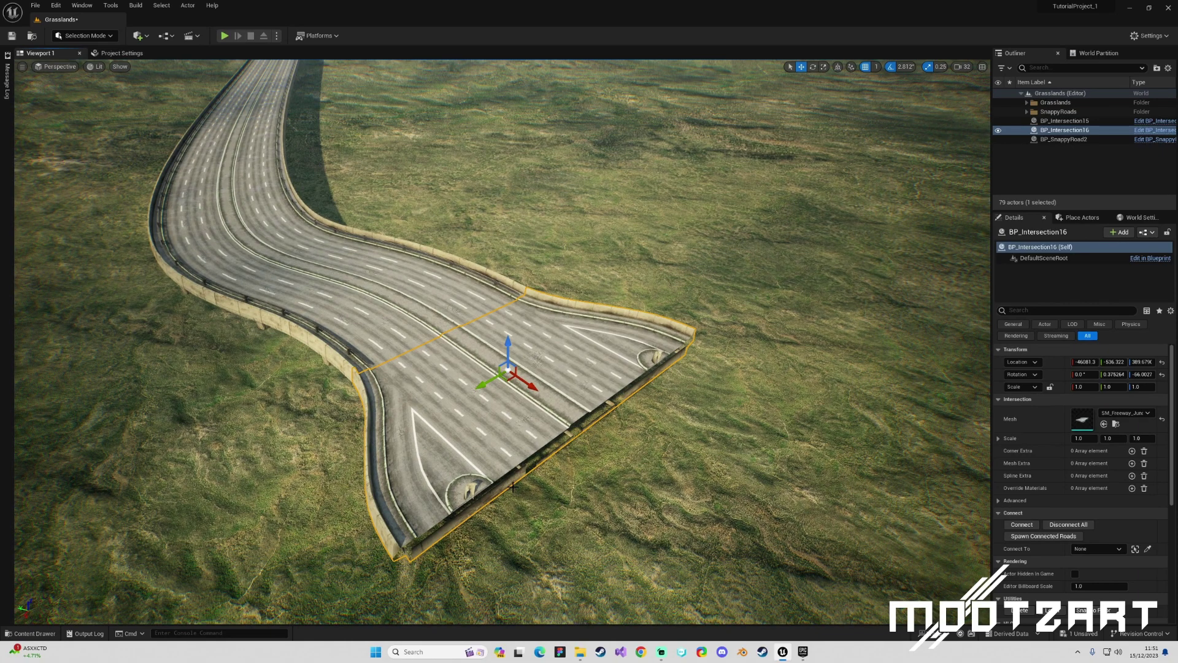
pyautogui.press('s')
pyautogui.moveTo(820, 567); pyautogui.dragTo(875, 568, button='right')
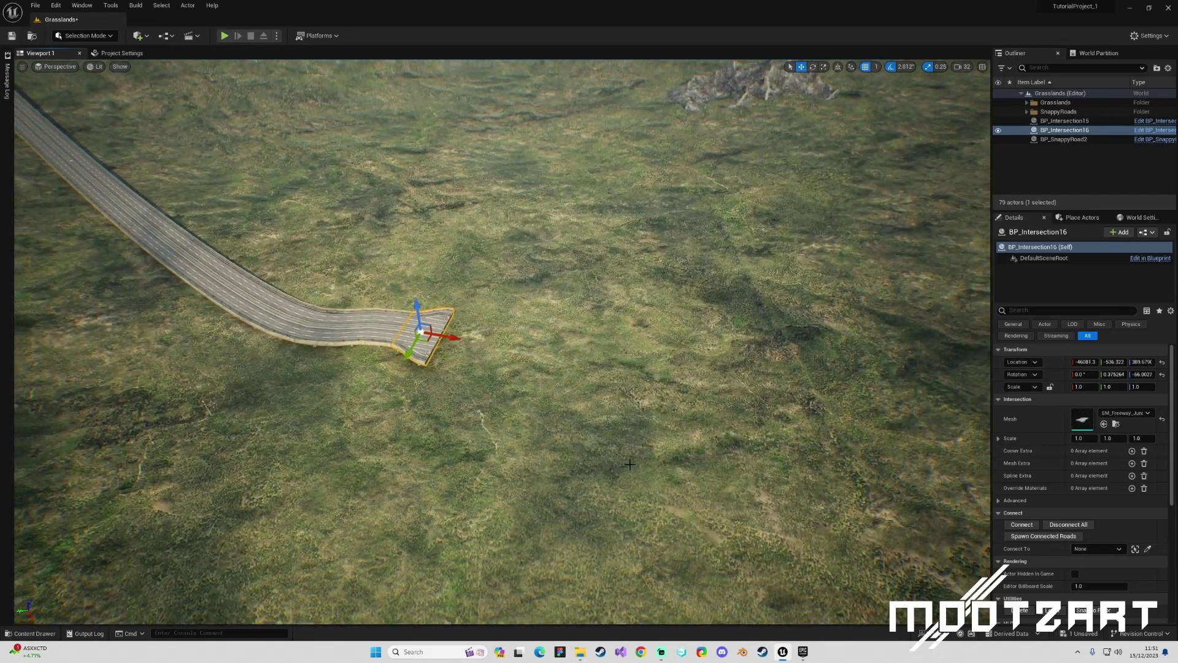
pyautogui.scroll(5, 552, 450)
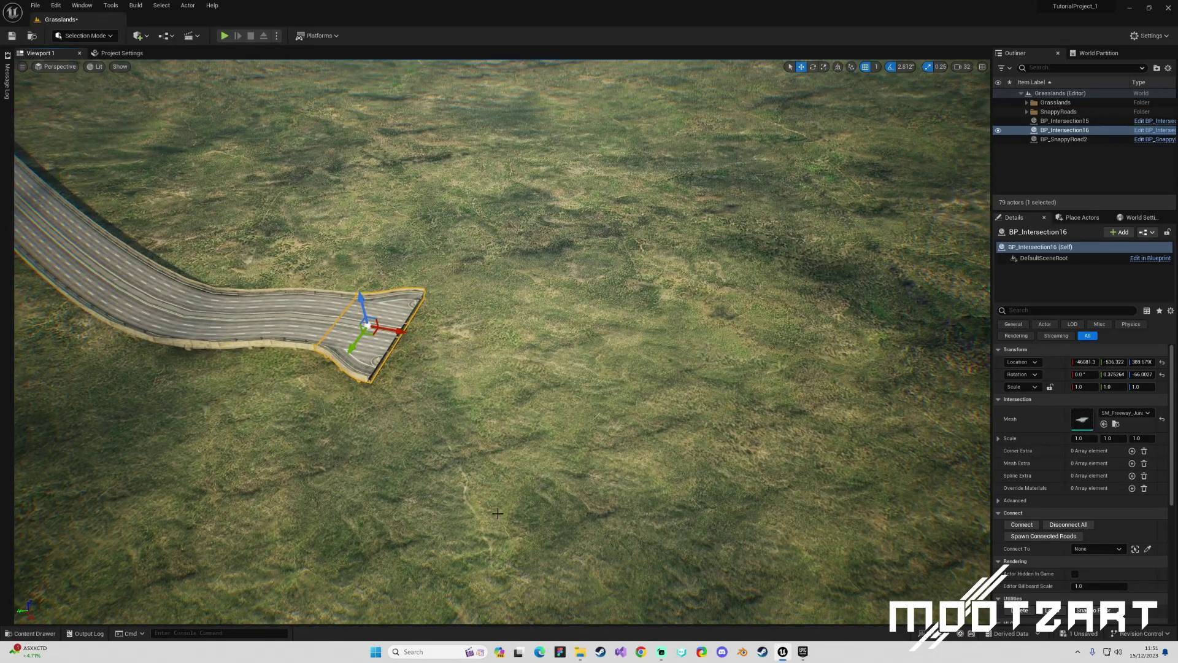
pyautogui.moveTo(498, 514); pyautogui.dragTo(267, 469, button='right')
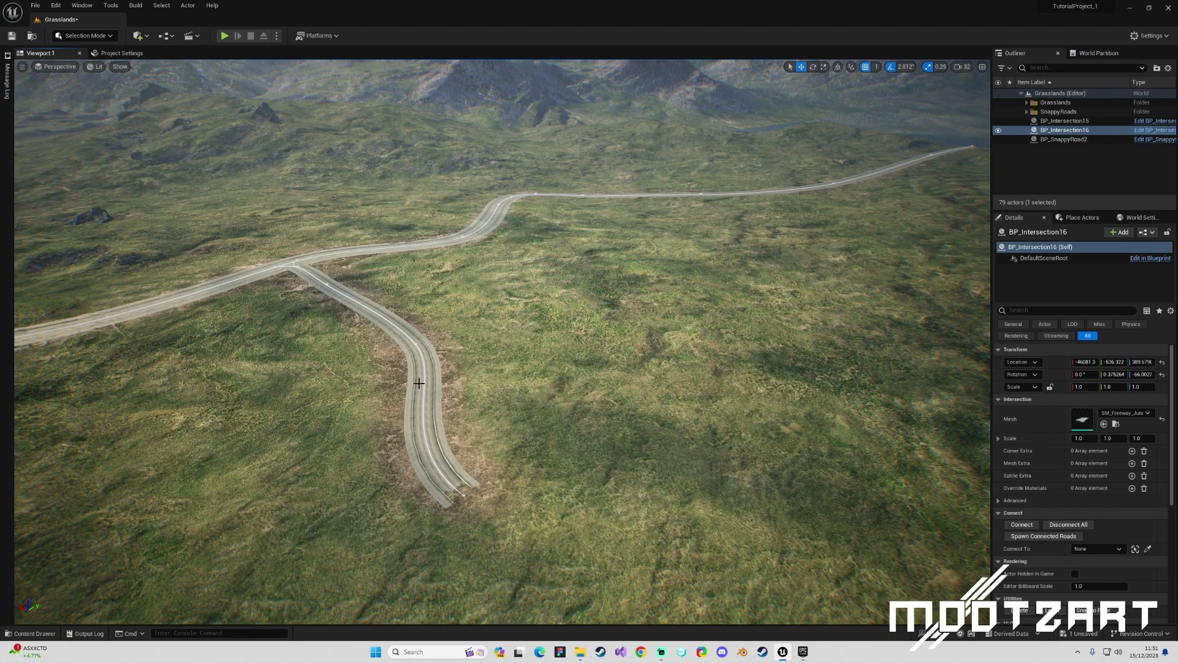
pyautogui.moveTo(526, 459); pyautogui.dragTo(669, 519, button='right')
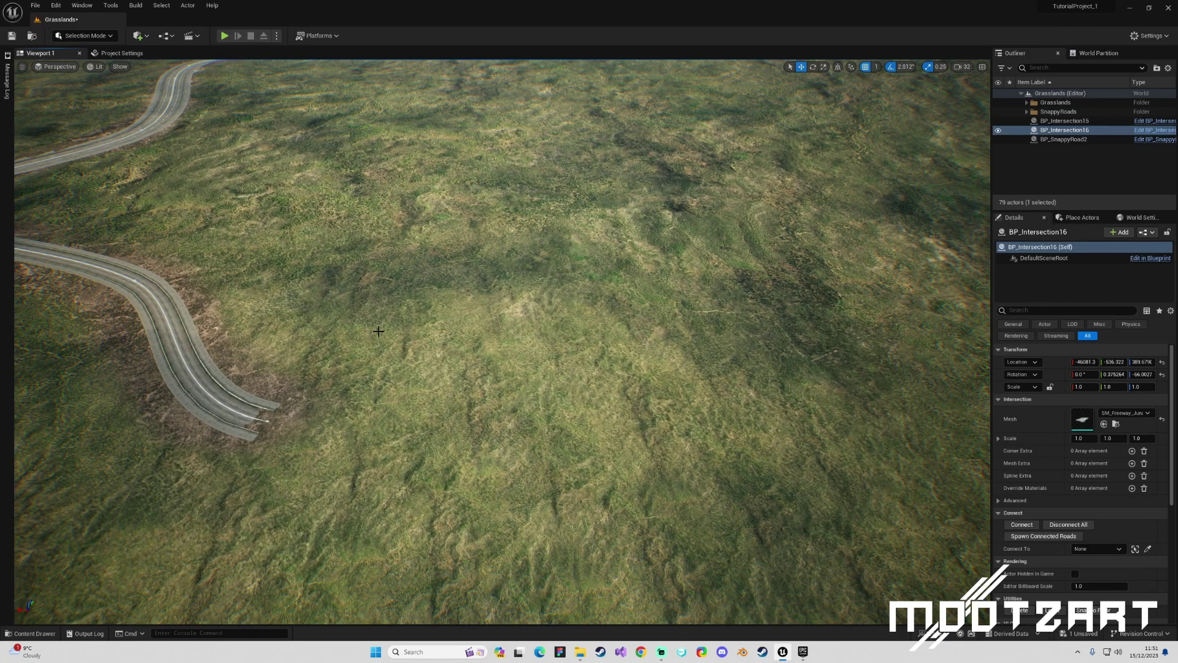
# Move the freeway junction outward along the freeway's direction, lengthening the connected road
pyautogui.press('f')
pyautogui.moveTo(528, 342); pyautogui.dragTo(586, 351, button='right')
pyautogui.press('w')
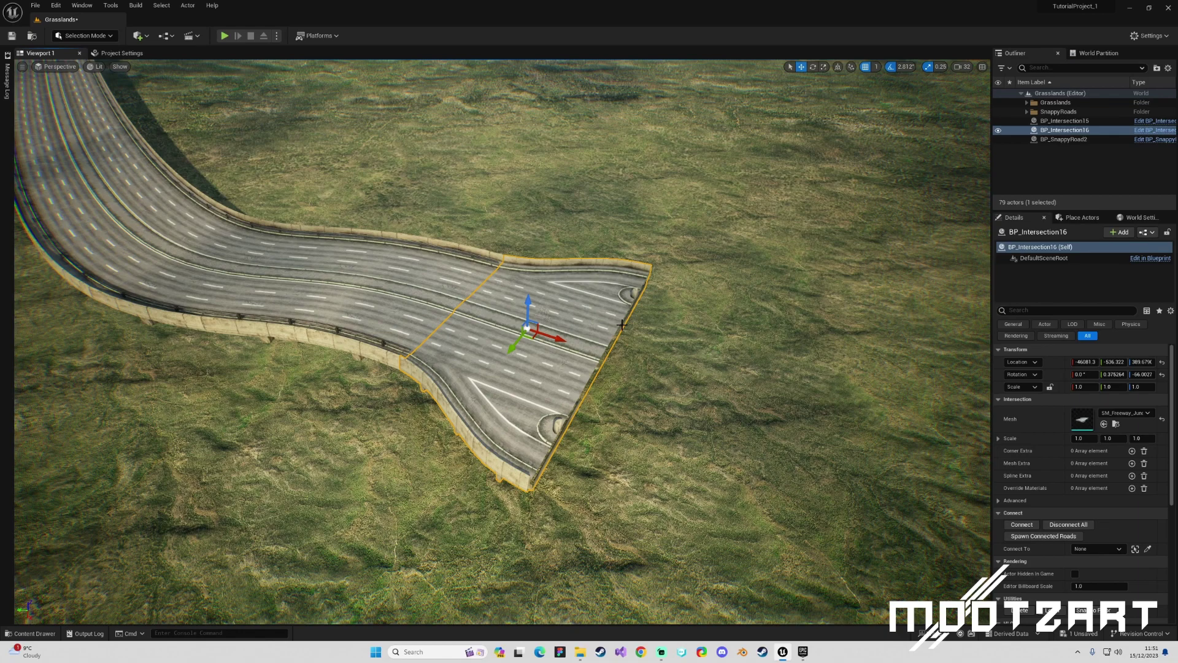
pyautogui.scroll(-6, 693, 362)
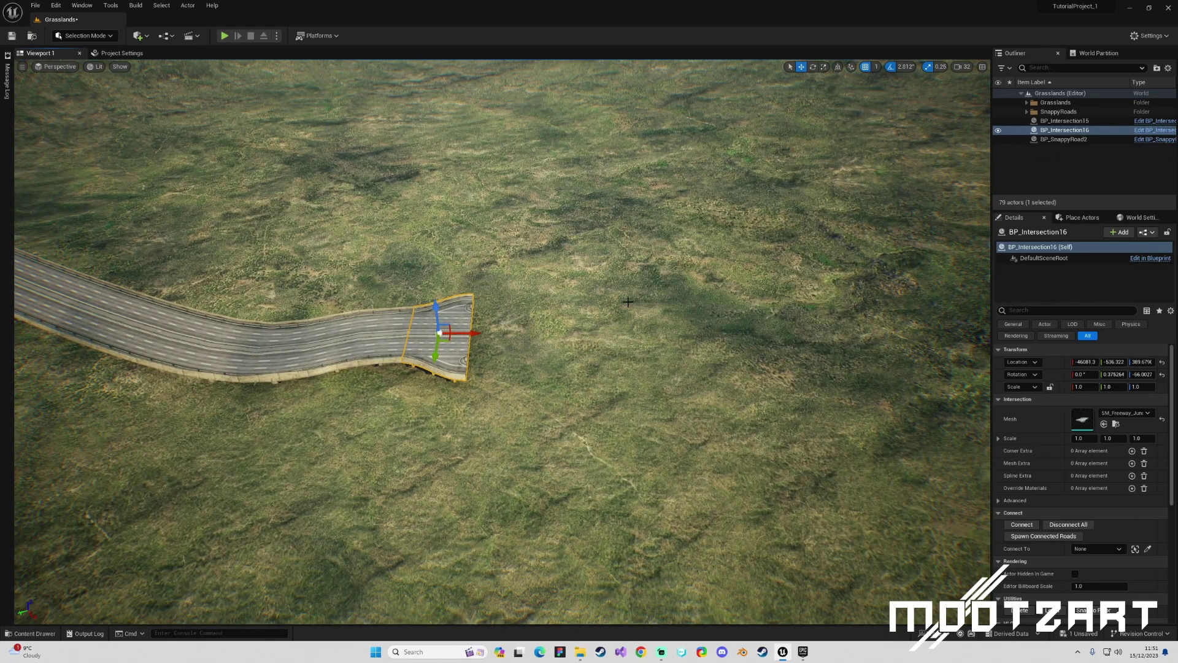
pyautogui.moveTo(476, 333); pyautogui.dragTo(542, 333)
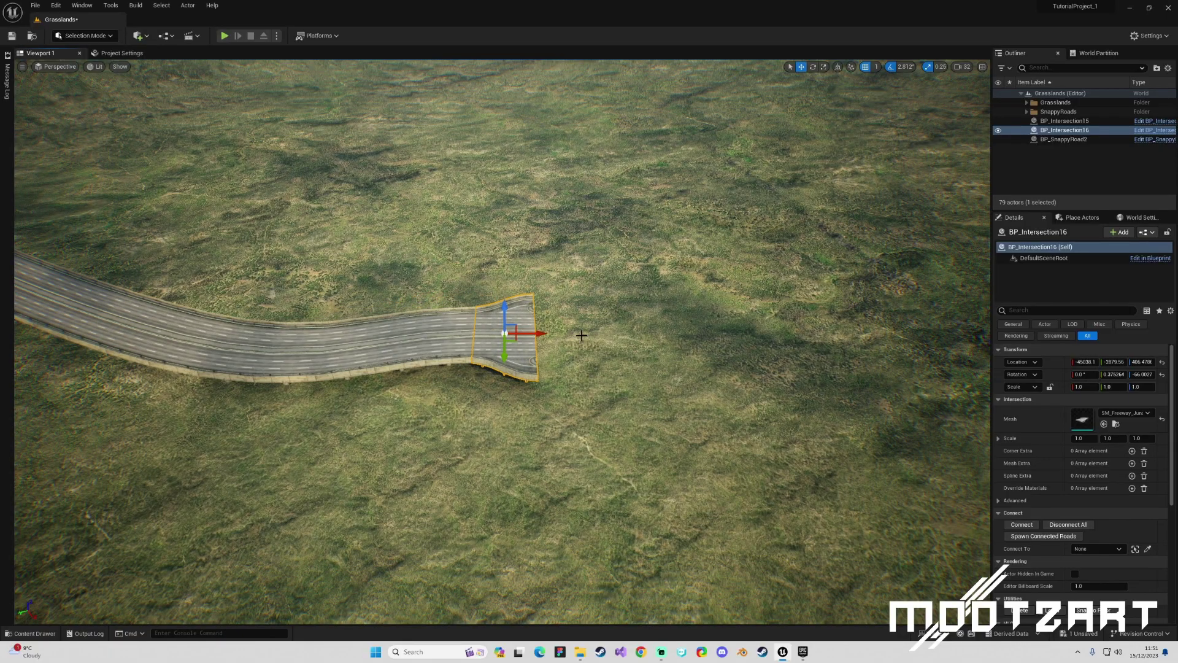
pyautogui.moveTo(580, 336); pyautogui.dragTo(605, 381, button='right')
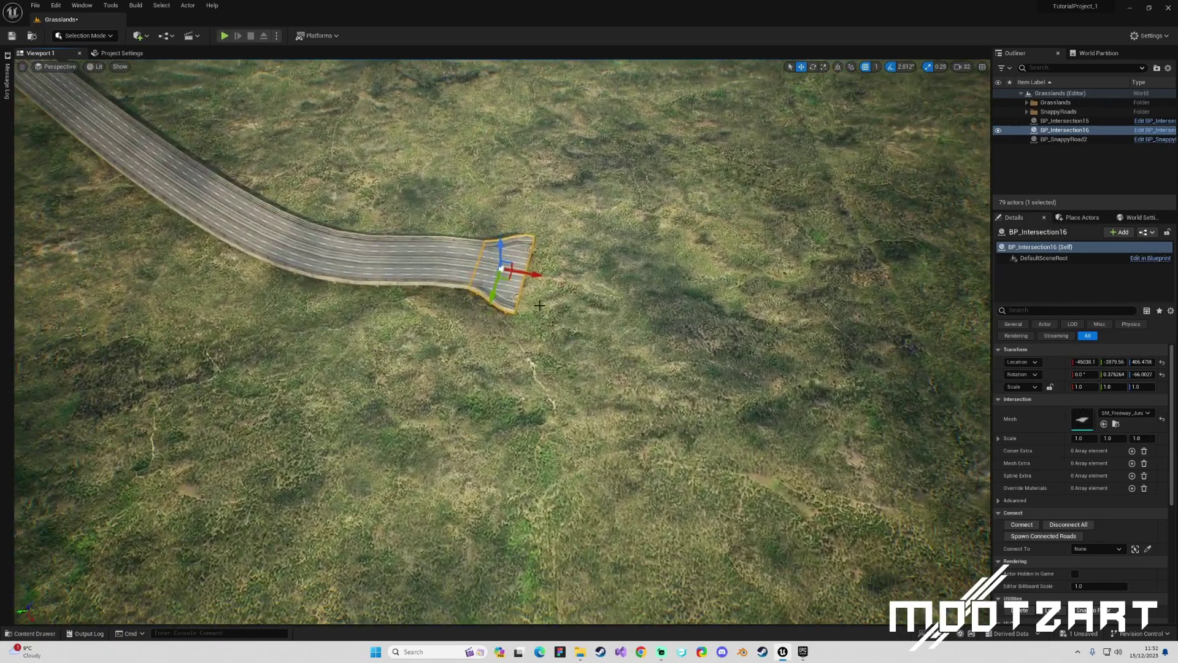
# Move the freeway's spline point nearest the junction back up the road to smooth the final bend
pyautogui.click(280, 229)
pyautogui.click(244, 226)
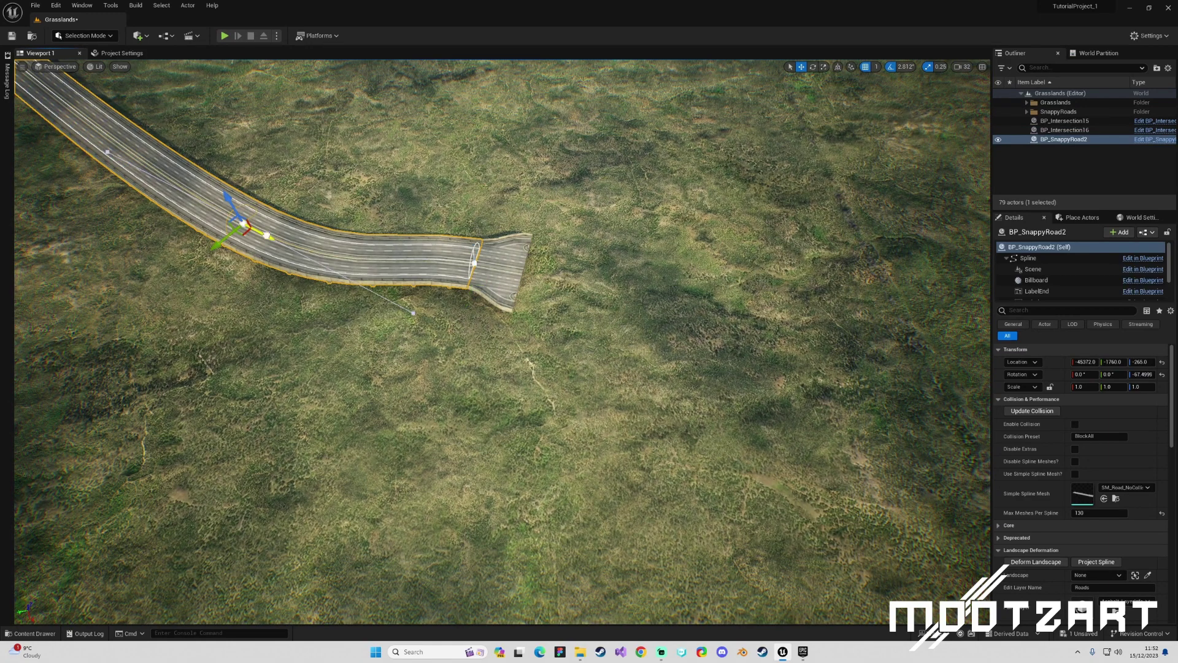
pyautogui.moveTo(267, 235); pyautogui.dragTo(159, 178)
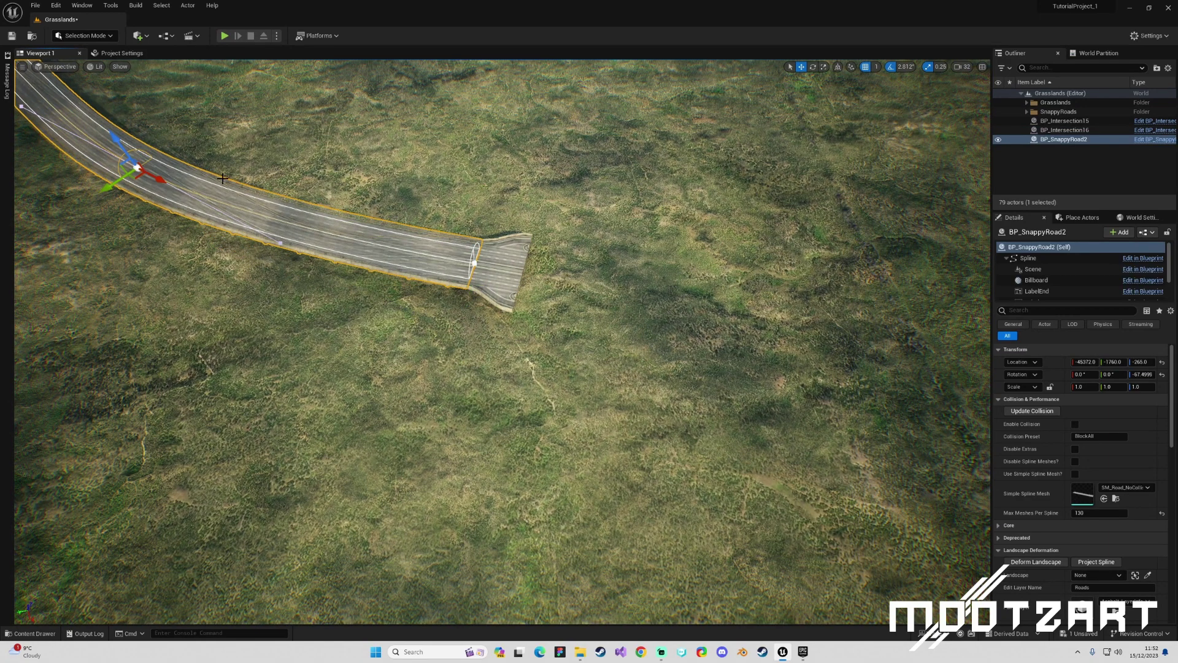
# Spawn connected roads from the freeway junction
pyautogui.click(497, 258)
pyautogui.moveTo(561, 293); pyautogui.dragTo(534, 350, button='right')
pyautogui.click(1043, 536)
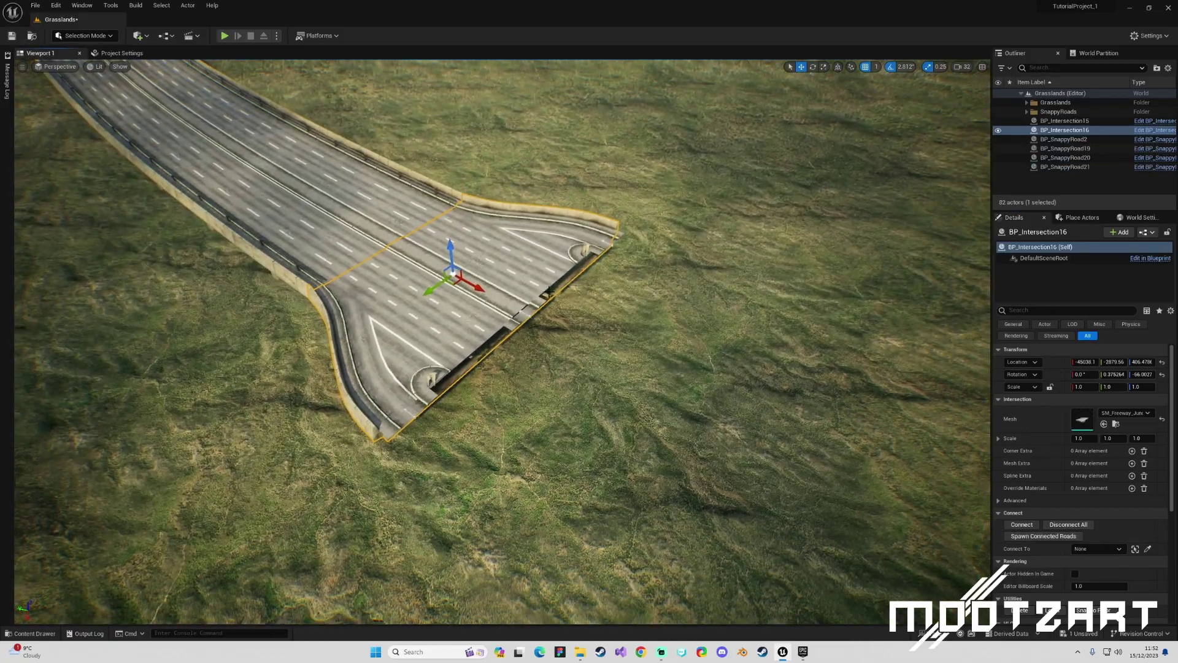
# Assign the SM_Freeway_Deck mesh to the spline of the central road spawned at the junction
pyautogui.click(538, 305)
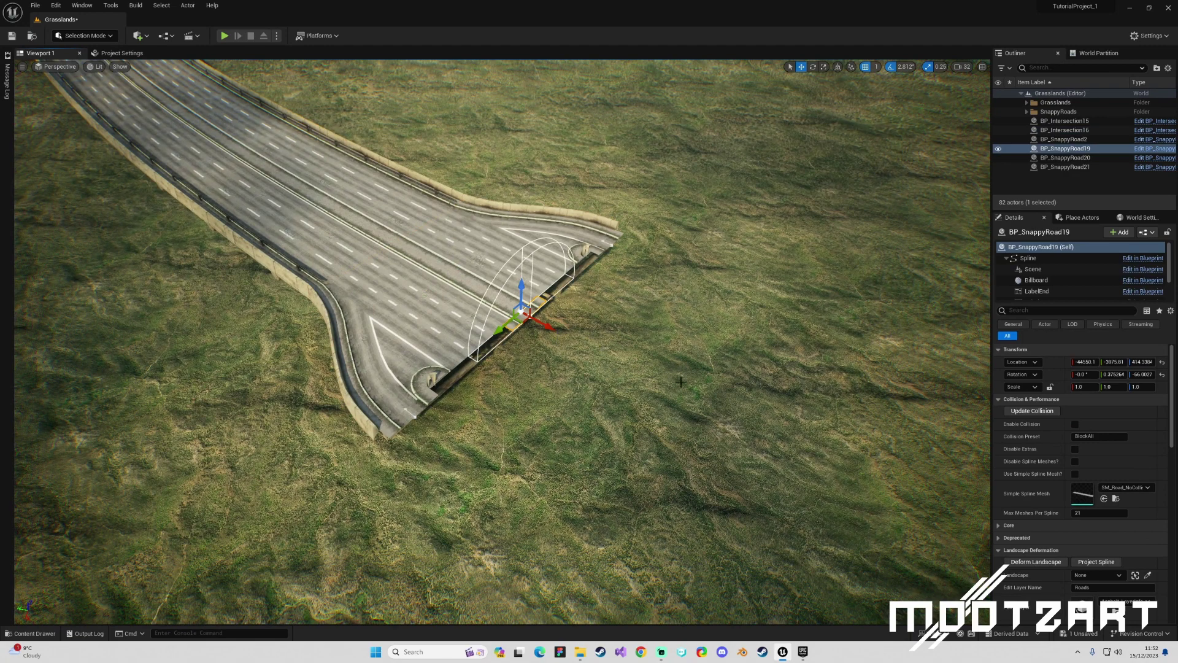
pyautogui.scroll(-15, 1108, 498)
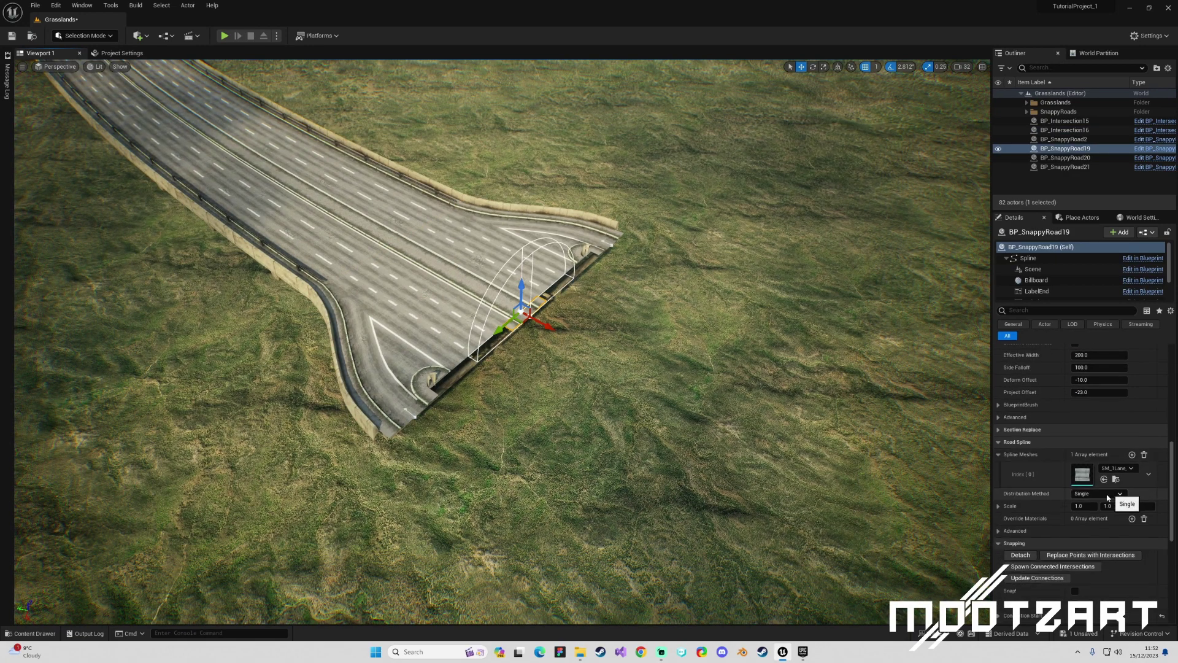
pyautogui.scroll(-1, 1093, 496)
pyautogui.hotkey('ctrl', 'space')
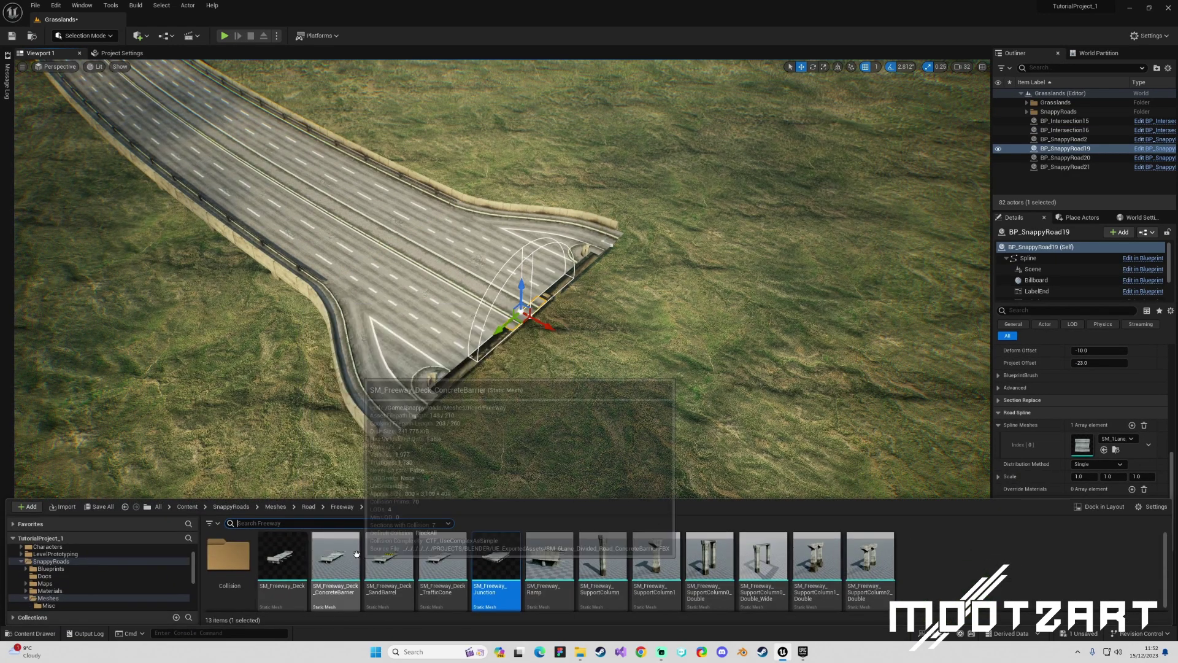
pyautogui.moveTo(283, 556); pyautogui.dragTo(1082, 448)
# Extend the central deck road outward from the junction and spawn a connected intersection at its end
pyautogui.keyDown('alt'); pyautogui.moveTo(529, 316); pyautogui.dragTo(824, 479); pyautogui.keyUp('alt')
pyautogui.moveTo(581, 372); pyautogui.dragTo(669, 372, button='right')
pyautogui.press('s')
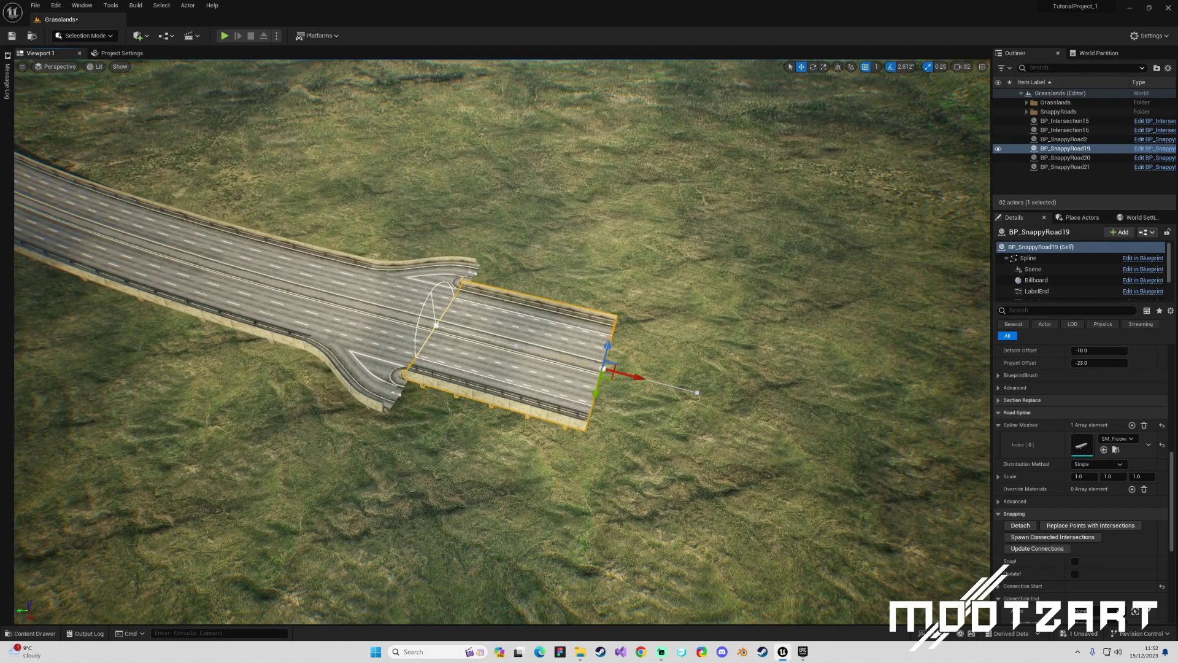
pyautogui.scroll(4, 581, 372)
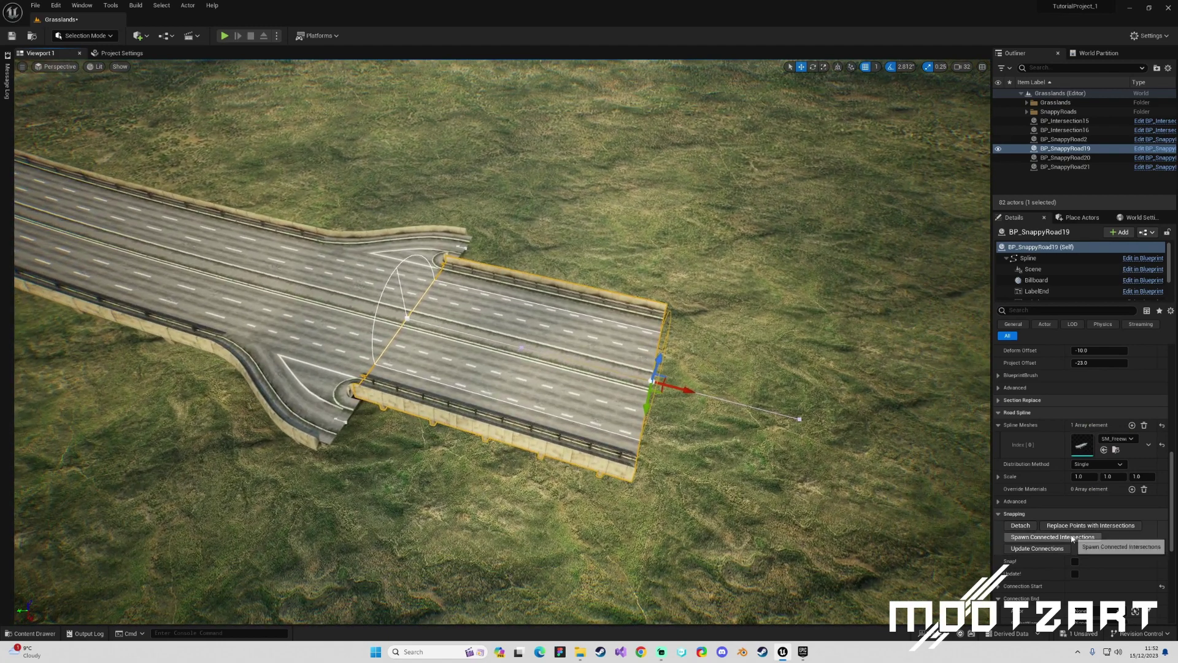
pyautogui.click(1053, 537)
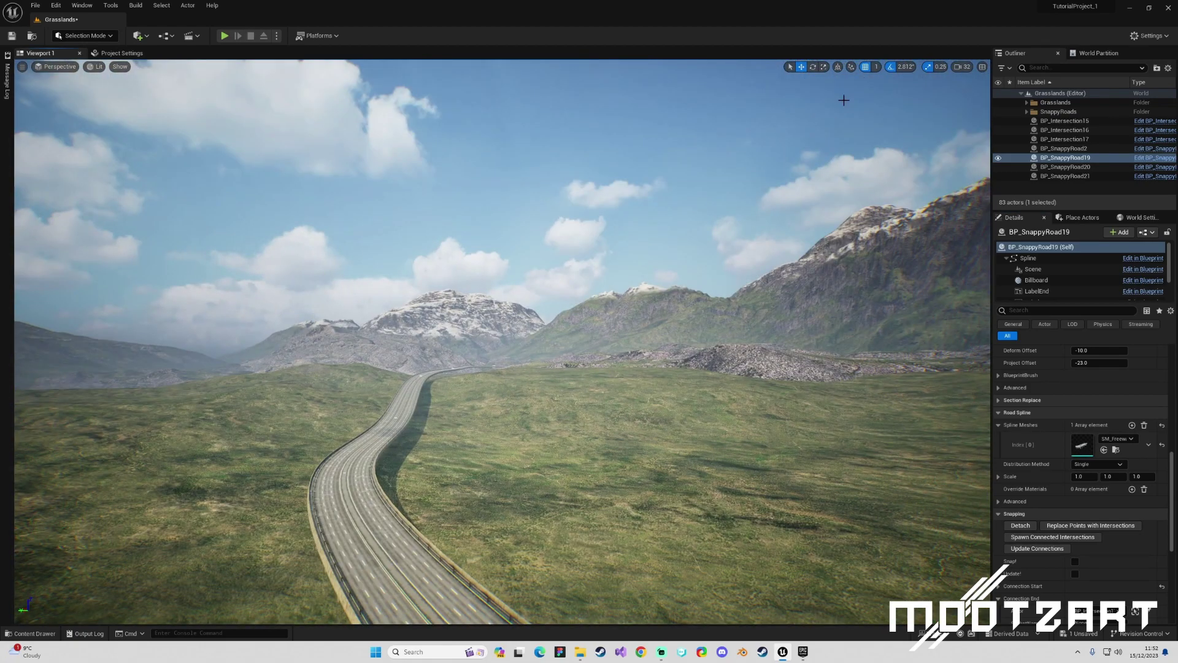
# Raise the freeway's far end point above the terrain
pyautogui.click(962, 67)
pyautogui.press('w')
pyautogui.moveTo(882, 172); pyautogui.dragTo(937, 164, button='right')
pyautogui.moveTo(555, 382); pyautogui.dragTo(589, 429, button='right')
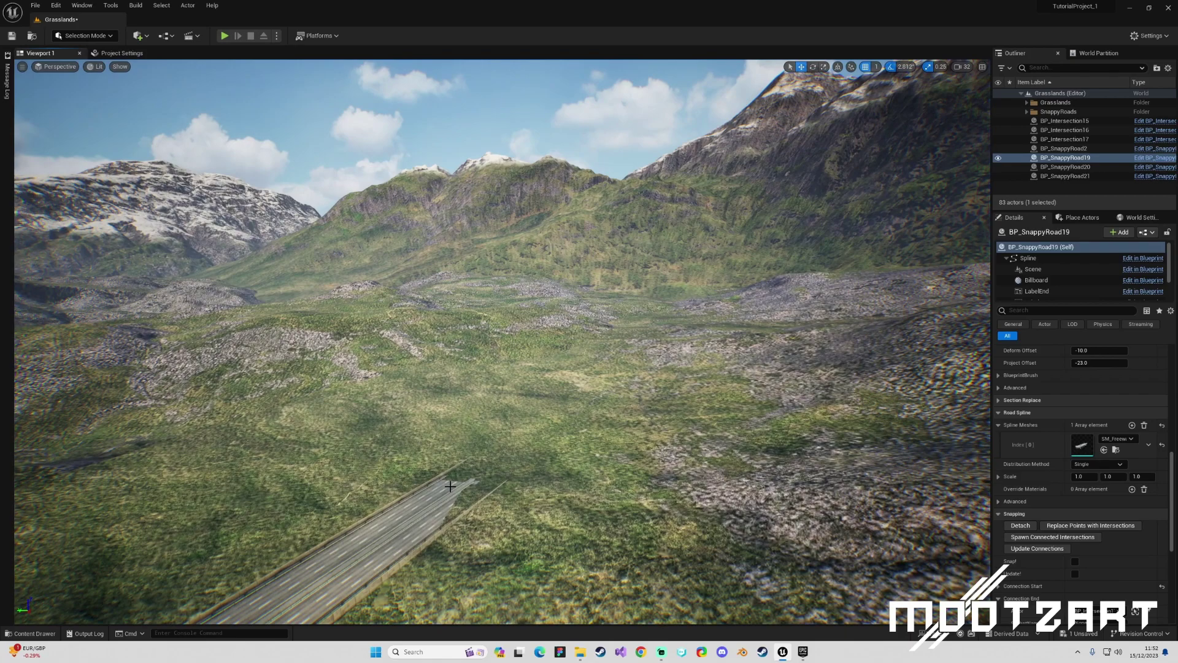
pyautogui.click(441, 491)
pyautogui.click(630, 372)
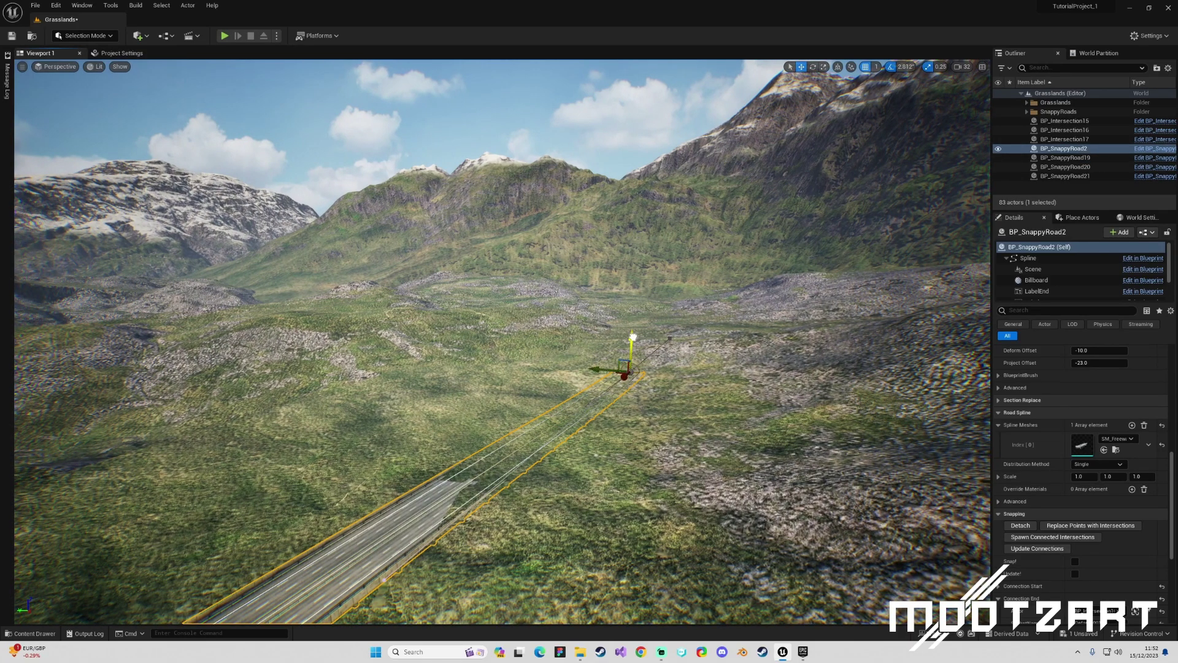
pyautogui.moveTo(633, 337); pyautogui.dragTo(639, 309)
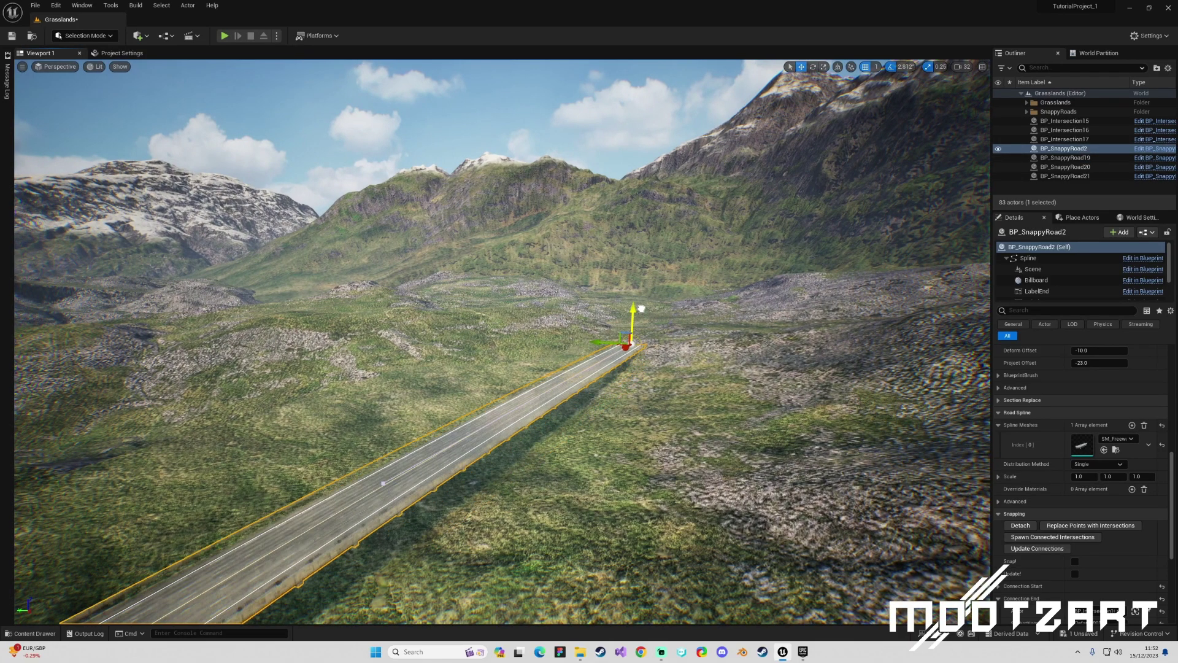
# Undo the height change of the freeway's far end and delete the intersection attached there, confirming the broken references
pyautogui.moveTo(639, 309); pyautogui.dragTo(583, 369, button='right')
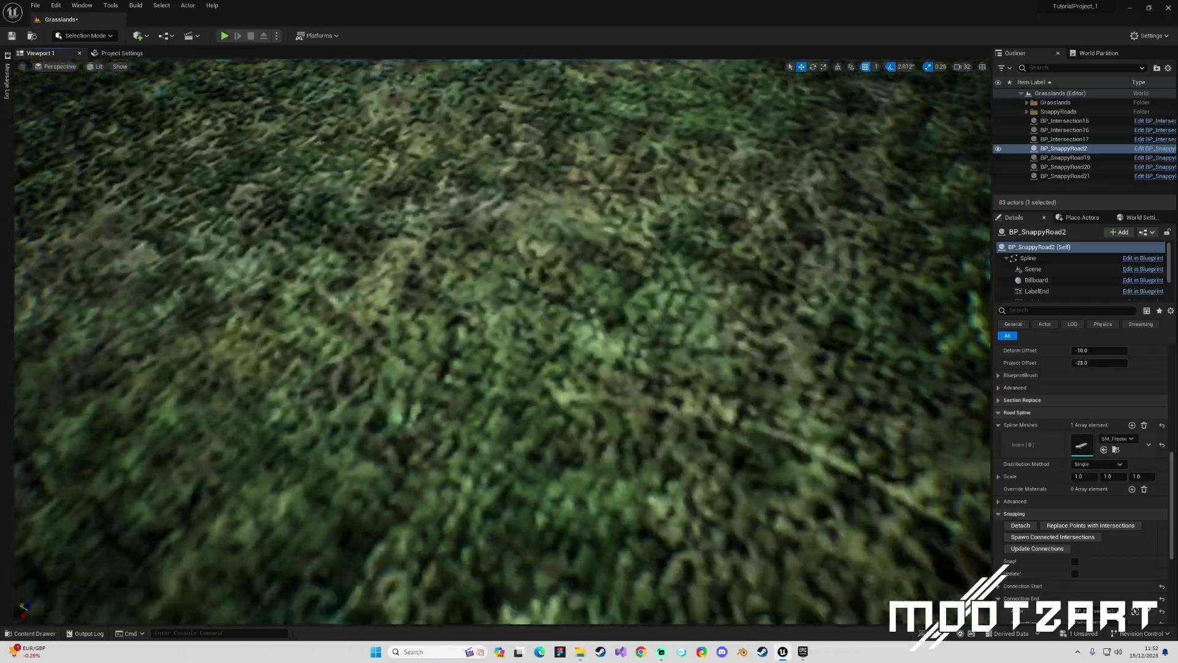
pyautogui.moveTo(653, 307); pyautogui.dragTo(676, 292, button='right')
pyautogui.hotkey('ctrl', 'z')
pyautogui.click(659, 296)
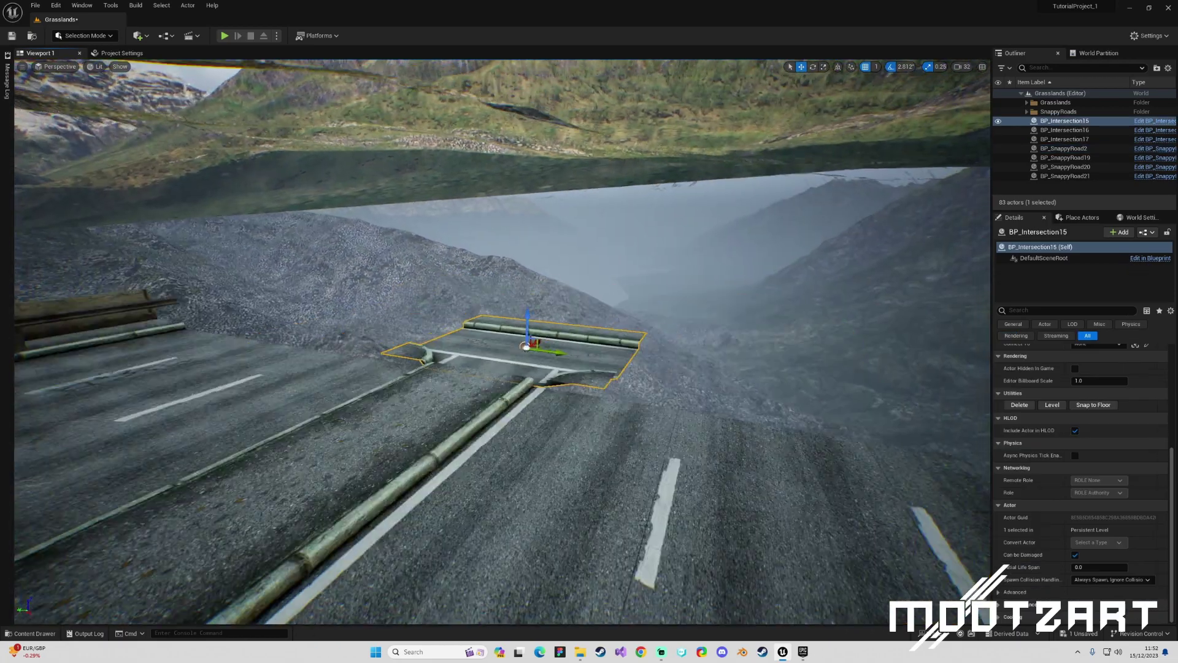
pyautogui.moveTo(601, 335); pyautogui.dragTo(600, 335, button='right')
pyautogui.press('Delete')
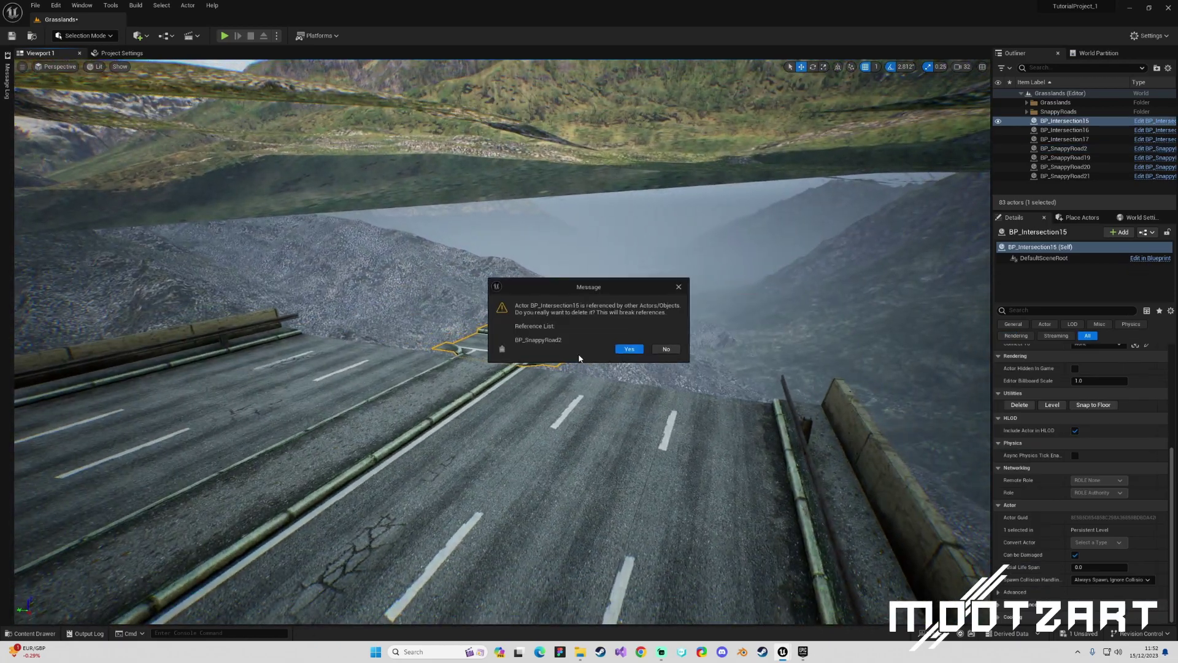
pyautogui.click(628, 349)
# Select the freeway's far end point again and lift it clear of the surrounding terrain
pyautogui.click(491, 360)
pyautogui.press('f')
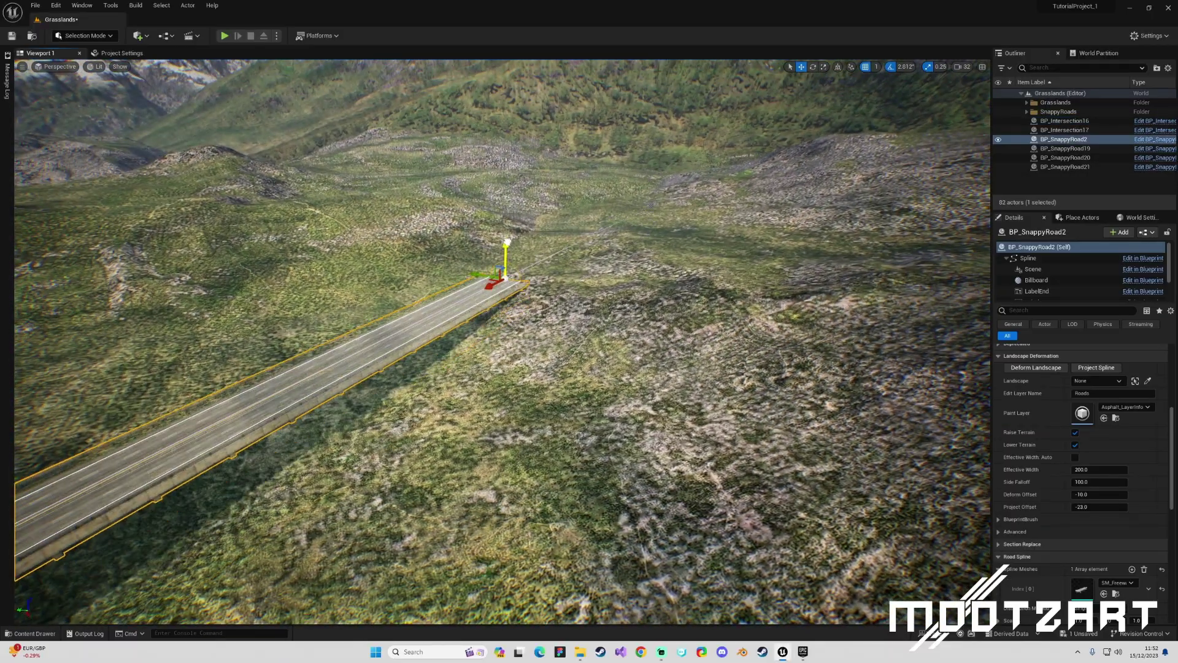
pyautogui.moveTo(507, 241); pyautogui.dragTo(613, 242, button='right')
# Assign the SM_Freeway_Junction mesh to the intersection at the outer end of the new deck road
pyautogui.press('w')
pyautogui.moveTo(473, 310); pyautogui.dragTo(678, 326, button='right')
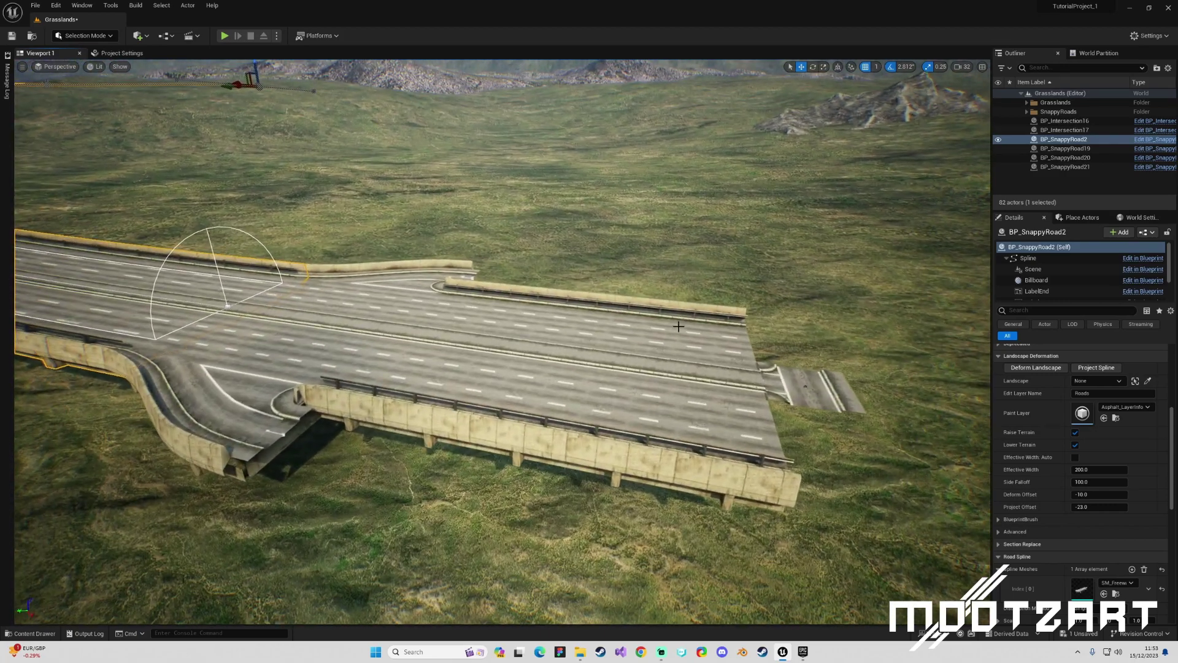
pyautogui.click(806, 386)
pyautogui.moveTo(496, 335); pyautogui.dragTo(567, 349, button='right')
pyautogui.hotkey('ctrl', 'space')
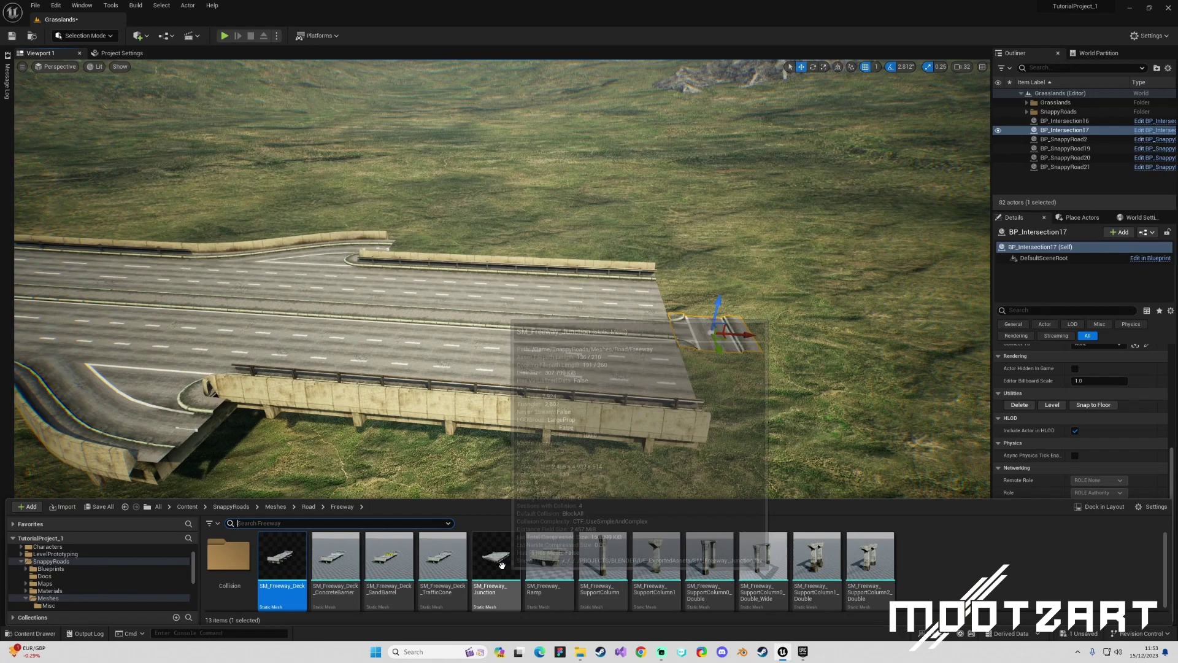
pyautogui.scroll(5, 1084, 424)
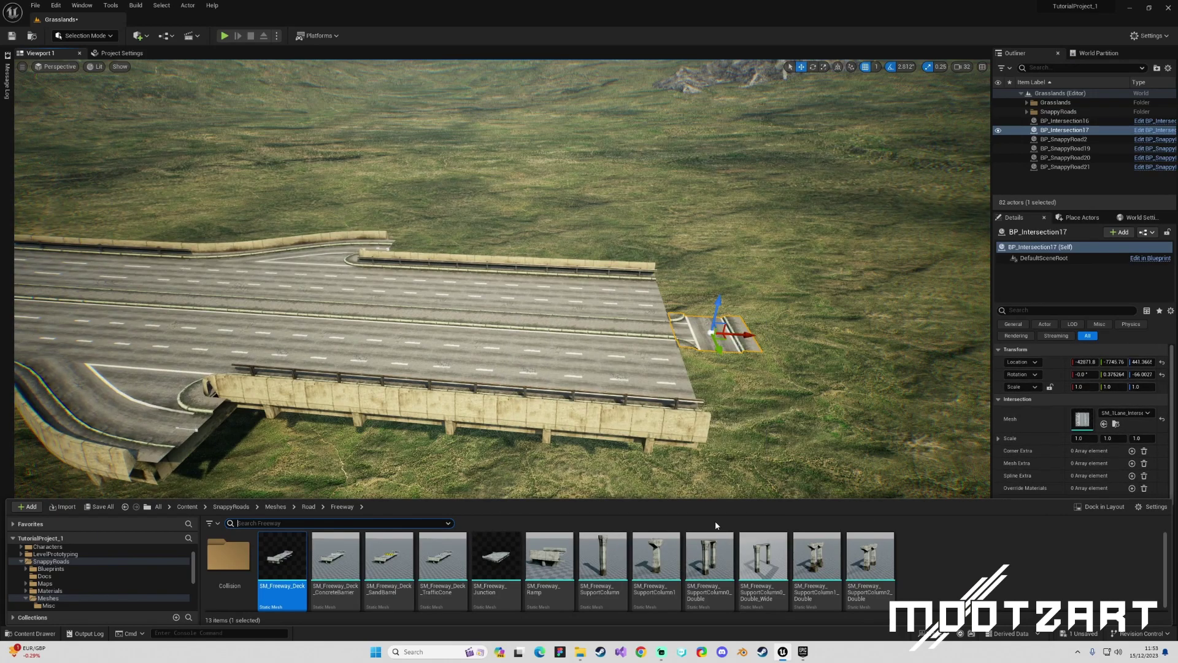
pyautogui.moveTo(496, 555); pyautogui.dragTo(1080, 414)
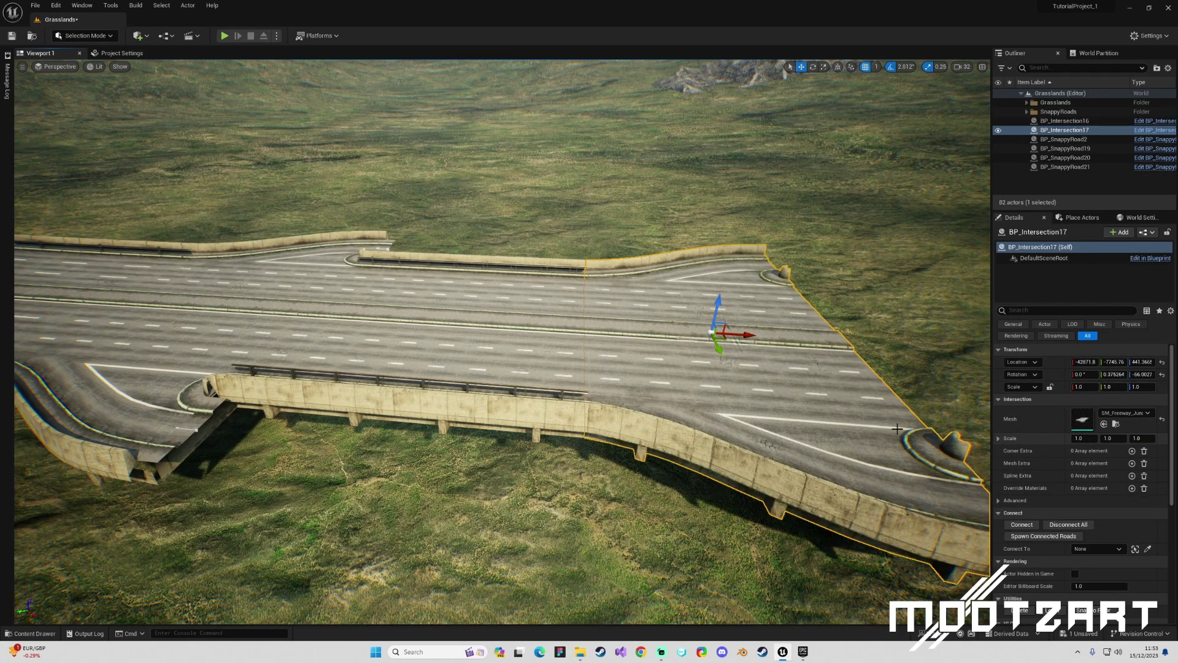
# Disconnect the second freeway junction from all its roads and move it slightly away from the deck's end
pyautogui.press('s')
pyautogui.moveTo(581, 333); pyautogui.dragTo(582, 333, button='right')
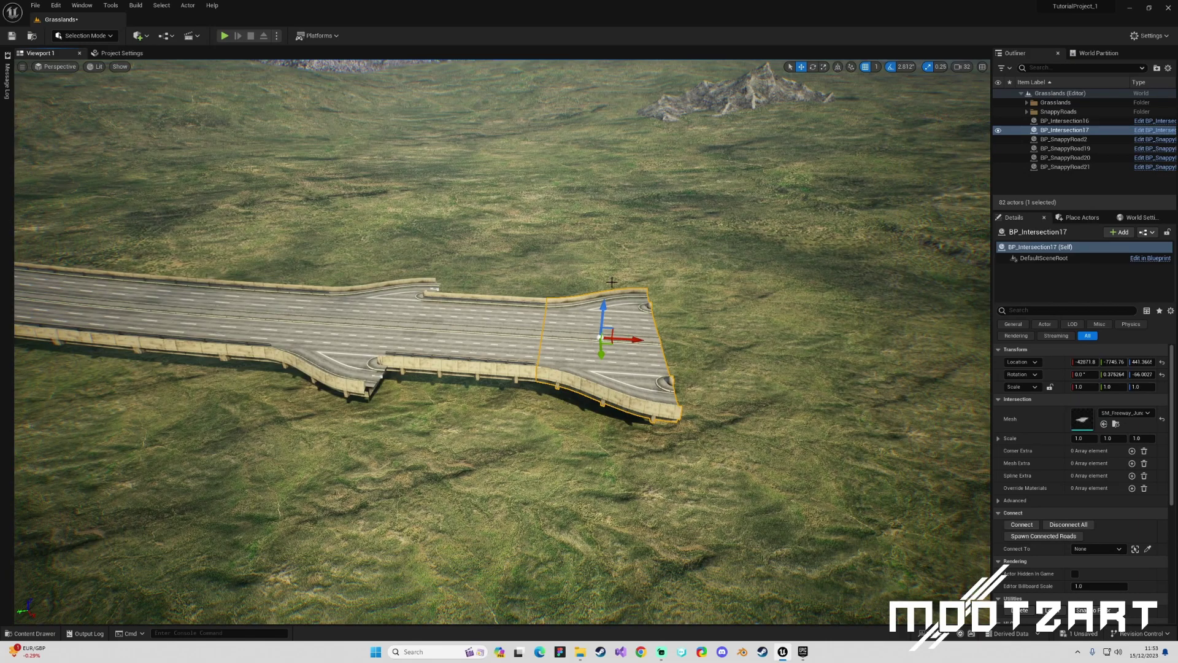
pyautogui.moveTo(702, 317); pyautogui.dragTo(703, 318, button='right')
pyautogui.press('w')
pyautogui.press('s')
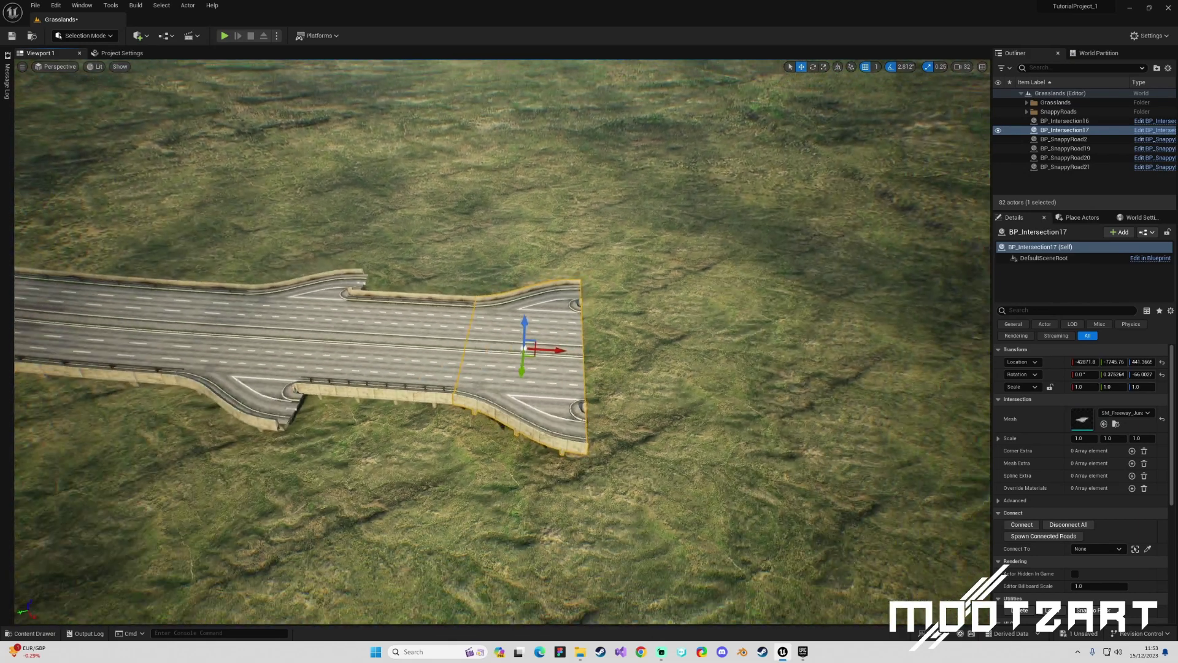
pyautogui.moveTo(602, 301); pyautogui.dragTo(702, 302, button='right')
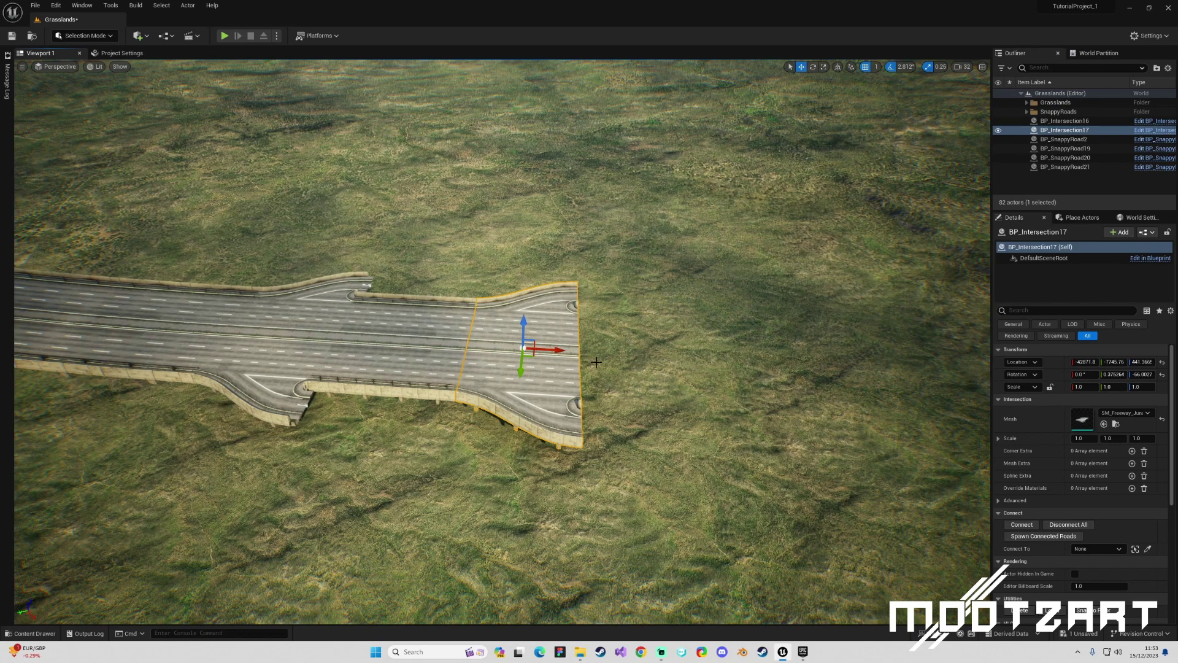
pyautogui.click(1056, 526)
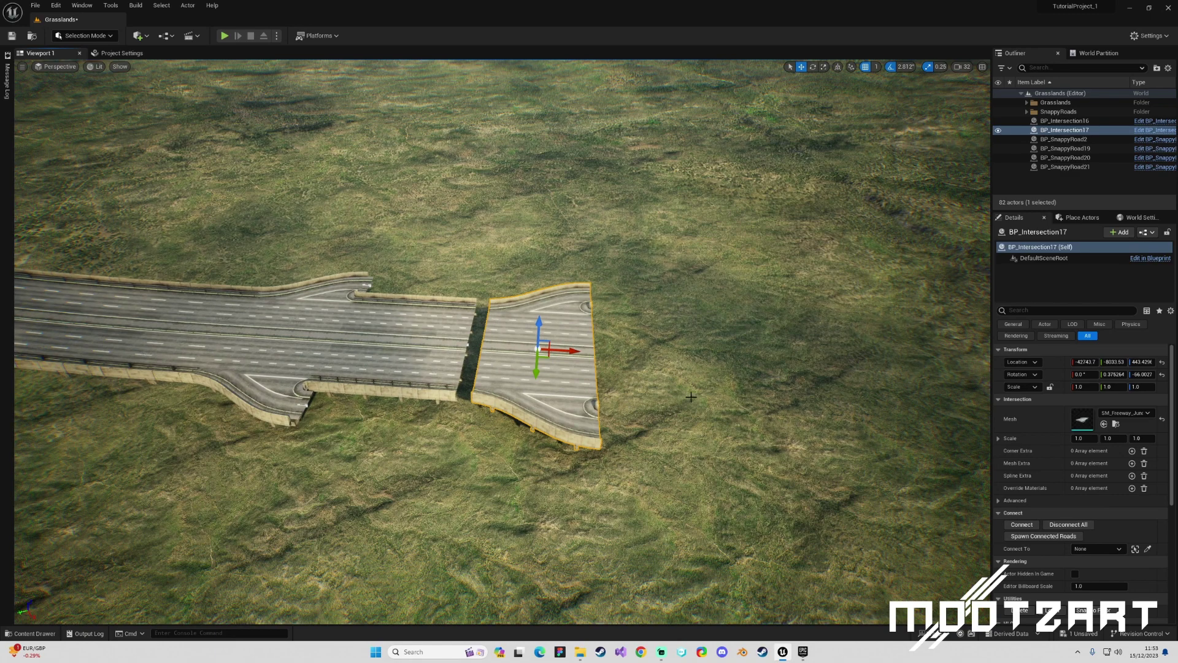
# Rotate the second freeway junction 180 degrees about its vertical axis so its other side faces the deck
pyautogui.press('e')
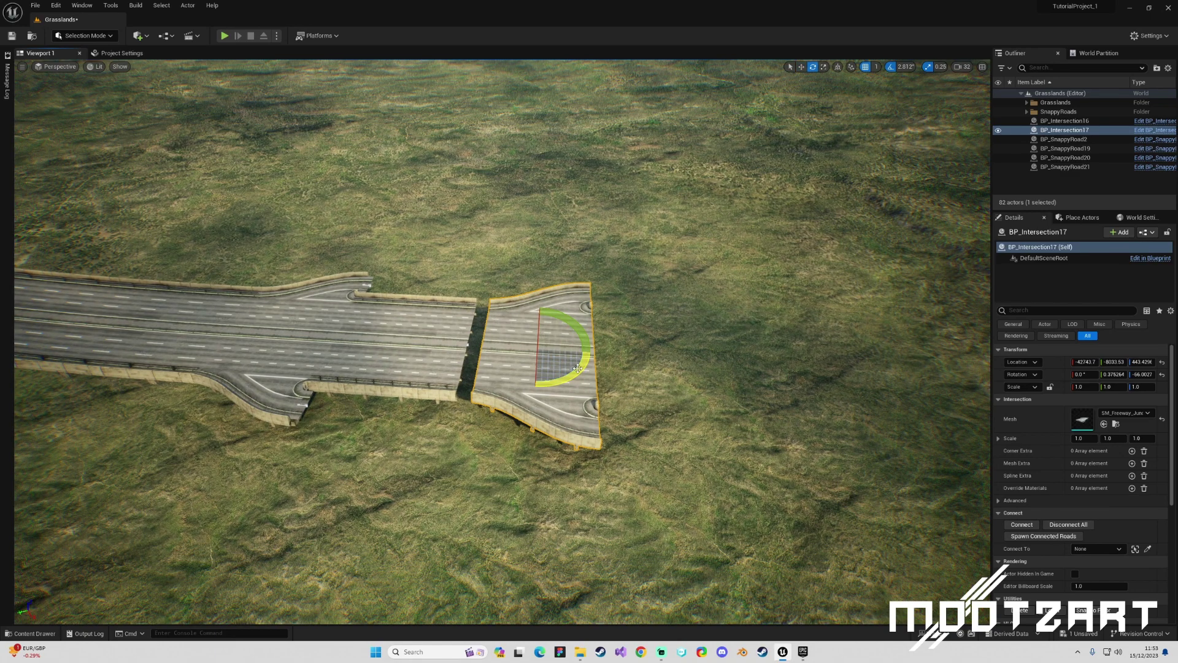
pyautogui.moveTo(578, 368); pyautogui.dragTo(593, 352)
pyautogui.press('w')
pyautogui.moveTo(691, 334); pyautogui.dragTo(692, 334, button='right')
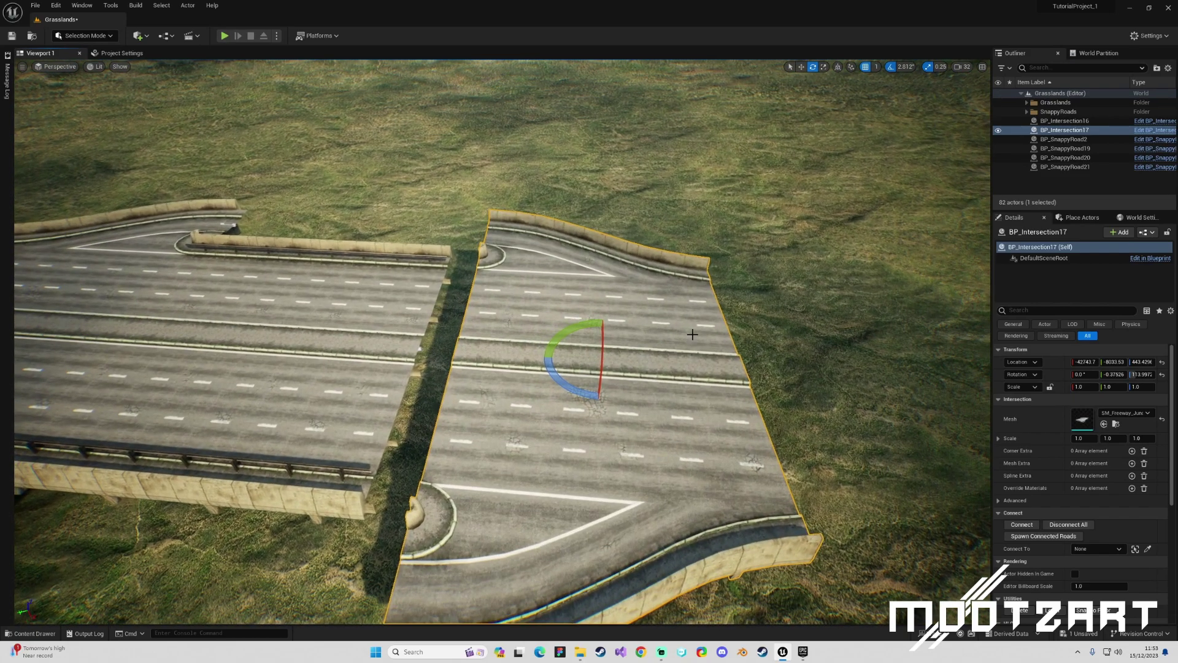
# Slide the turned junction along the freeway's direction and leave a small gap between it and the deck's end
pyautogui.press('r')
pyautogui.moveTo(561, 359); pyautogui.dragTo(385, 350)
pyautogui.scroll(-8, 538, 351)
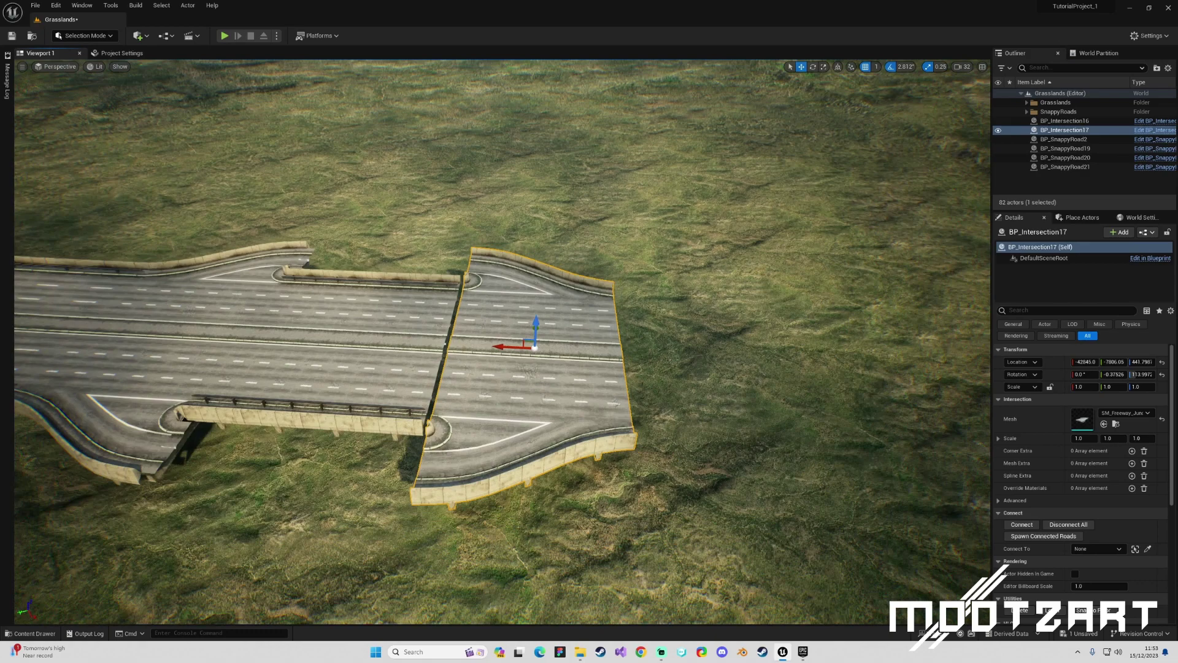
pyautogui.moveTo(476, 342); pyautogui.dragTo(544, 344)
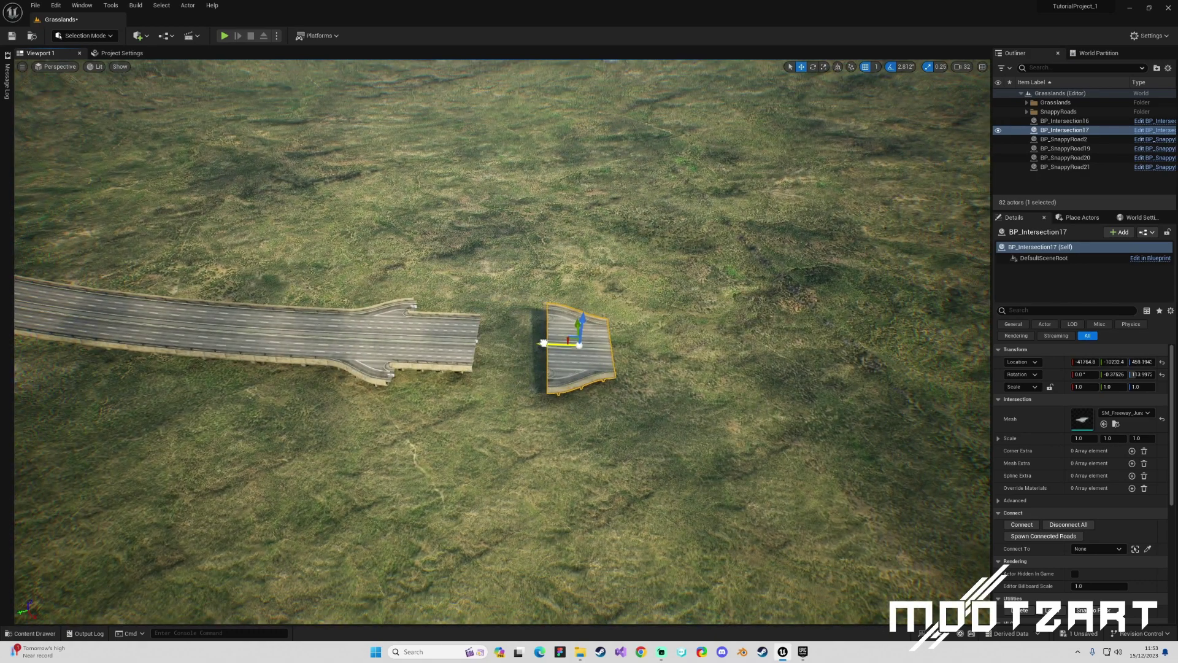
pyautogui.scroll(7, 541, 343)
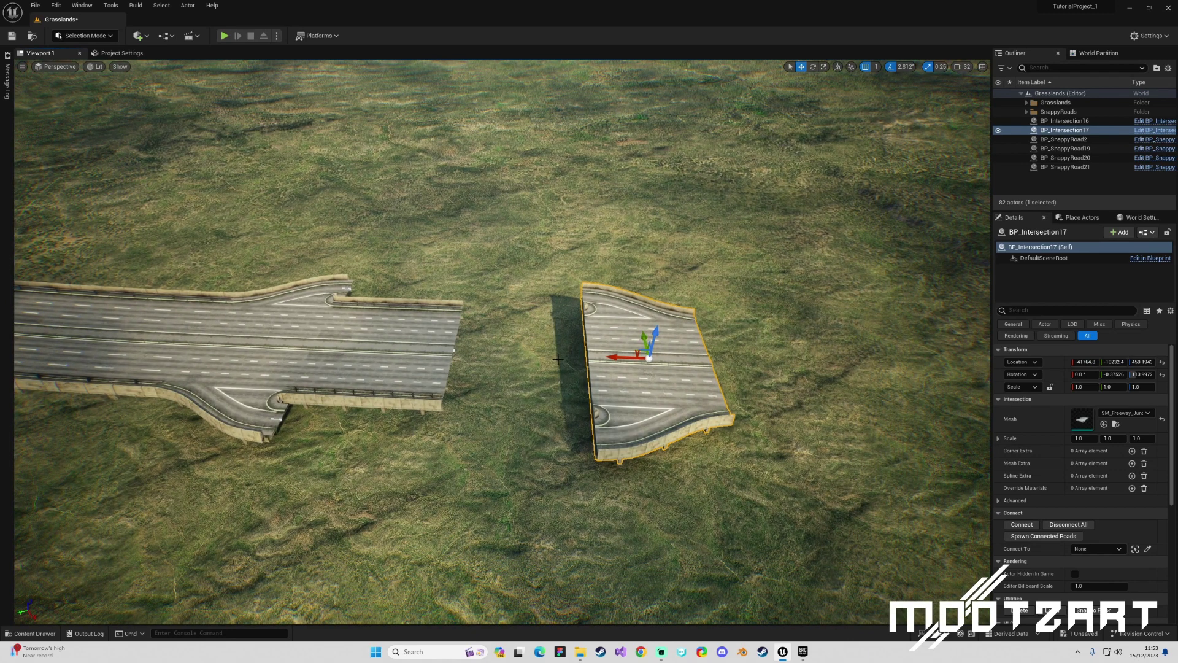
pyautogui.moveTo(619, 357); pyautogui.dragTo(555, 339)
pyautogui.scroll(-6, 556, 339)
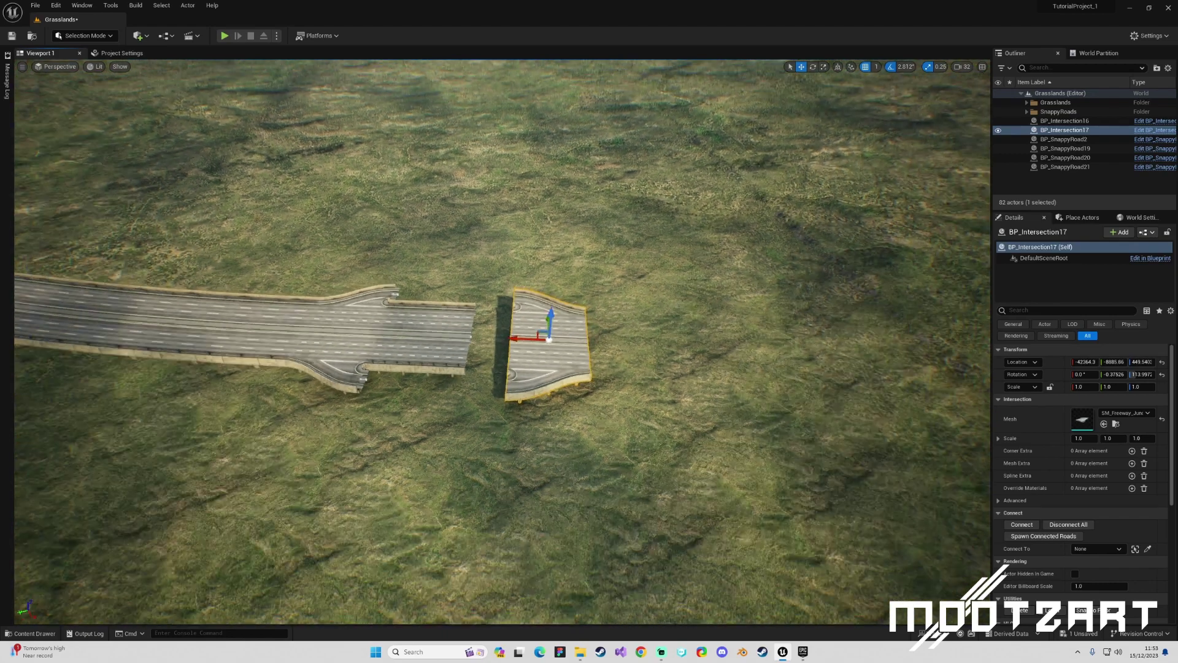
# Select the first freeway junction and move it back along the freeway to lengthen the deck section between the junctions
pyautogui.scroll(-2, 523, 316)
pyautogui.click(455, 301)
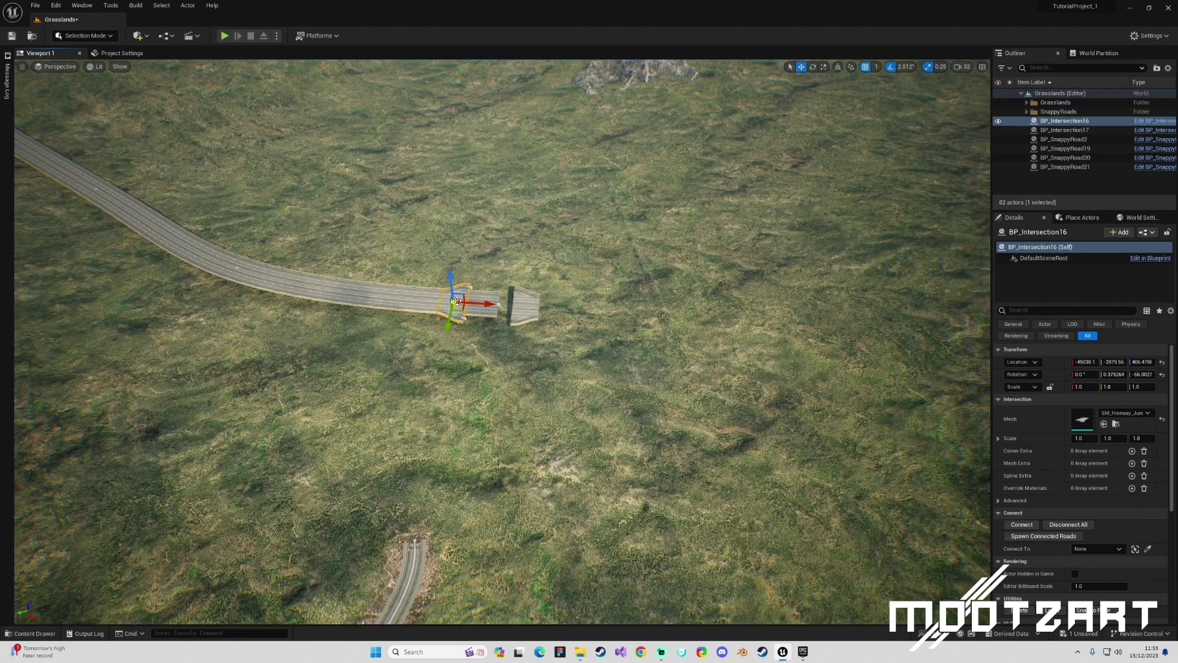
pyautogui.moveTo(490, 304); pyautogui.dragTo(369, 289)
pyautogui.moveTo(369, 289); pyautogui.dragTo(335, 274, button='right')
pyautogui.press('w')
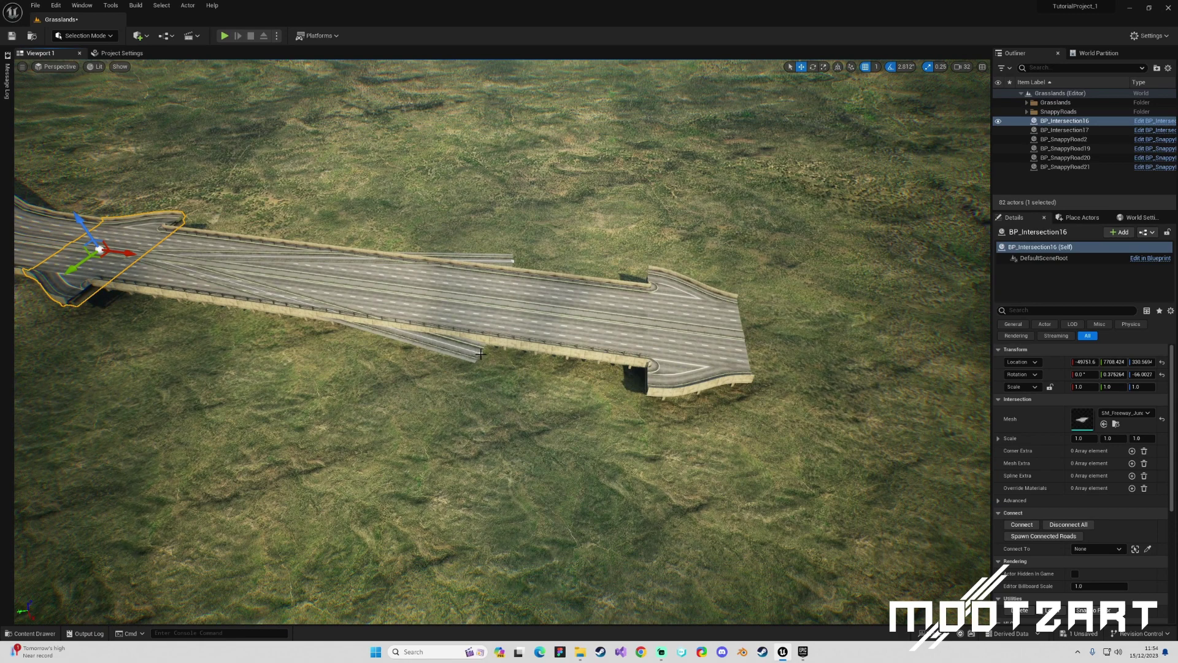
# Delete the two leftover side roads running out beside the deck from the first junction
pyautogui.click(481, 354)
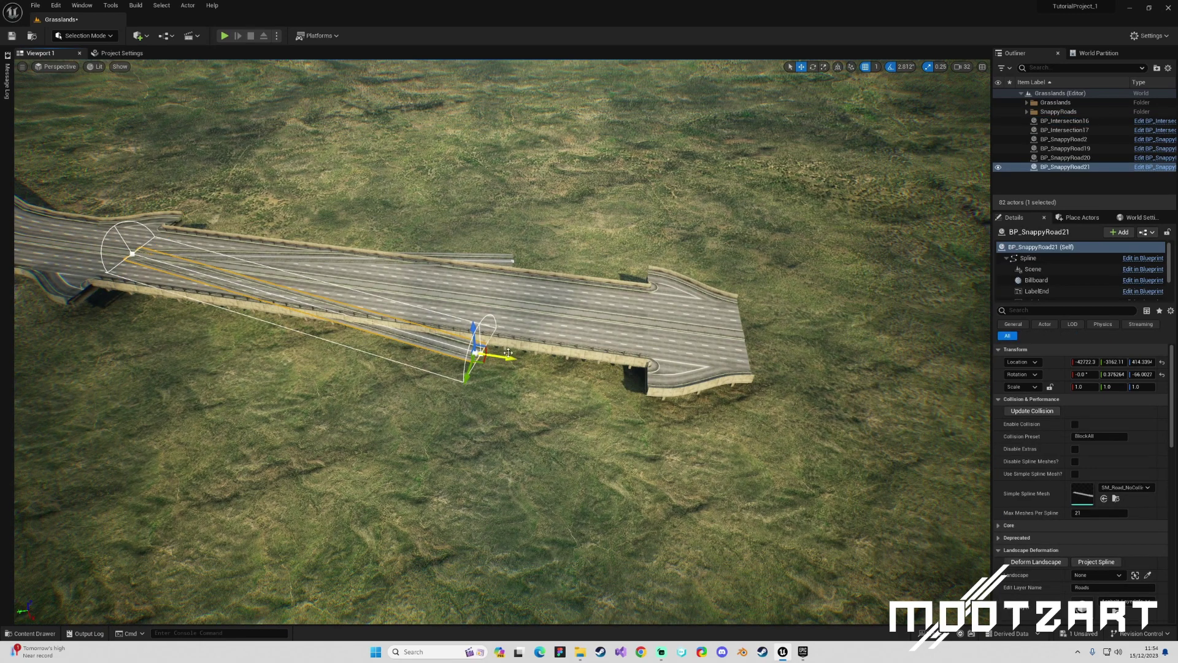
pyautogui.moveTo(508, 354); pyautogui.dragTo(486, 426)
pyautogui.press('Delete')
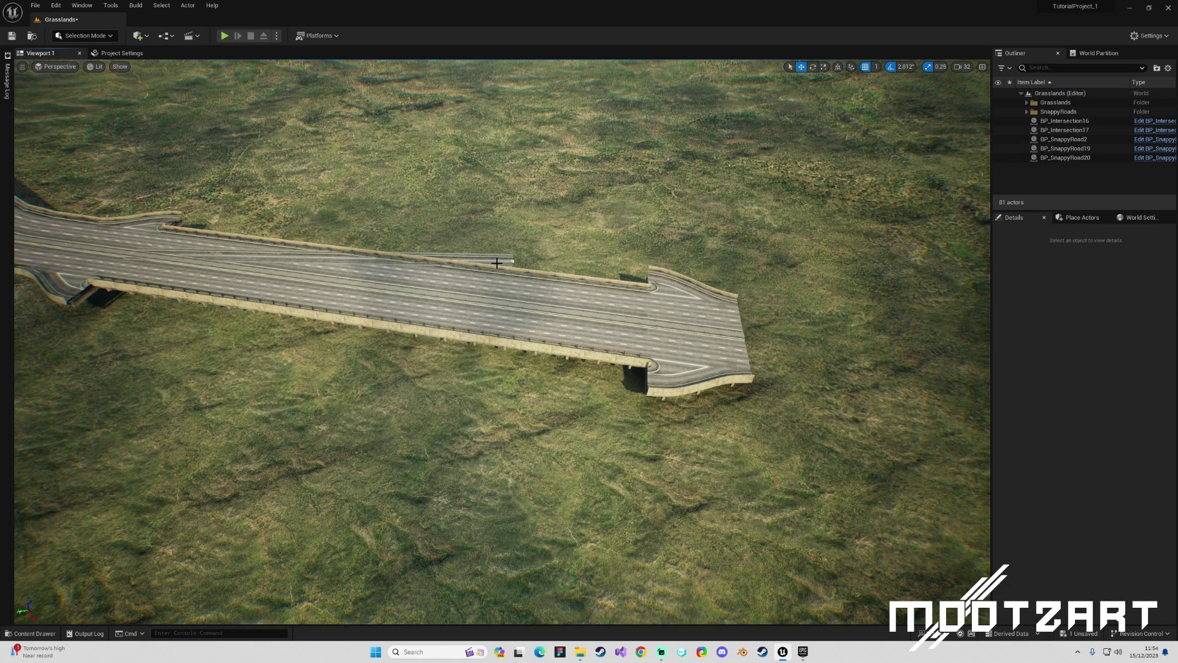
pyautogui.click(497, 262)
pyautogui.press('Delete')
# Pull the second junction slightly farther out and stretch the deck's end point towards its near edge
pyautogui.click(687, 319)
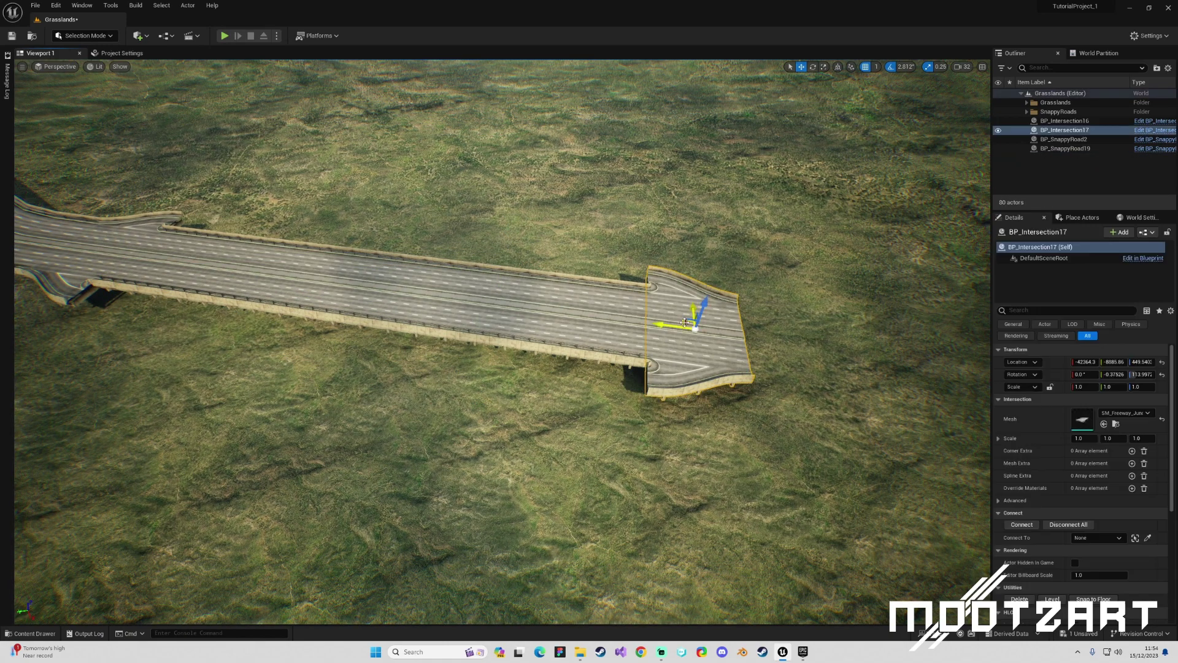
pyautogui.moveTo(663, 326); pyautogui.dragTo(691, 326)
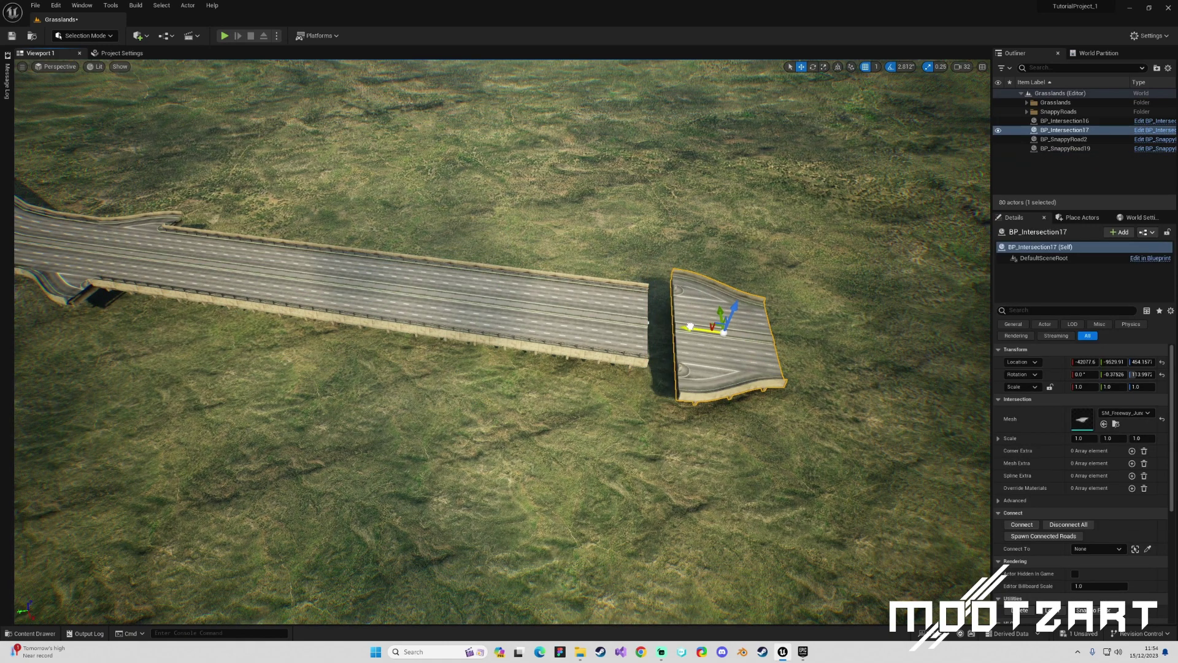
pyautogui.click(652, 320)
pyautogui.click(649, 322)
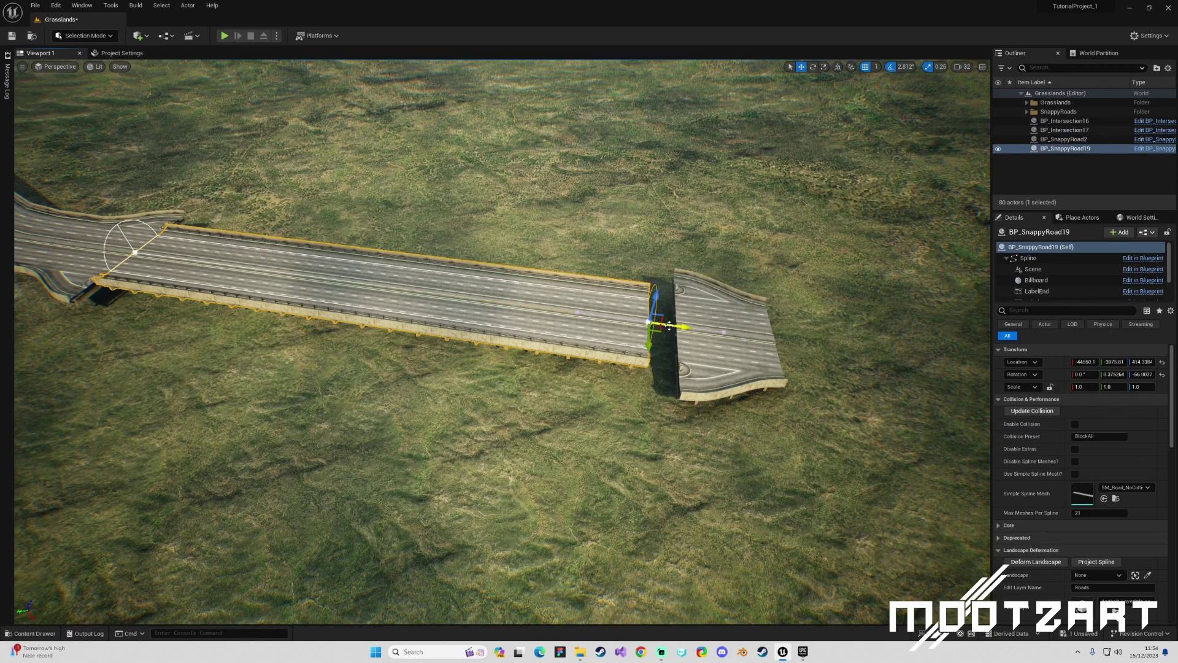
pyautogui.moveTo(669, 326); pyautogui.dragTo(692, 328)
pyautogui.press('w')
pyautogui.moveTo(722, 334); pyautogui.dragTo(785, 337, button='right')
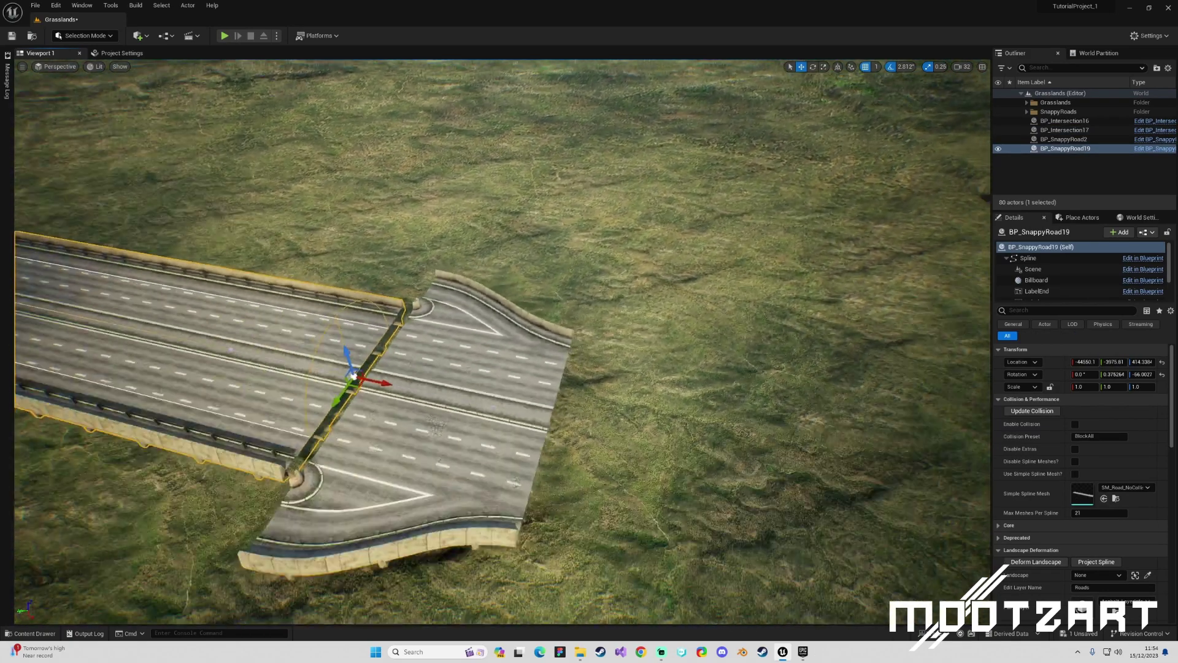
# Trigger the Snap option on the deck road to attach its end to the second junction
pyautogui.moveTo(496, 334); pyautogui.dragTo(490, 334, button='right')
pyautogui.press('s')
pyautogui.scroll(-15, 1086, 549)
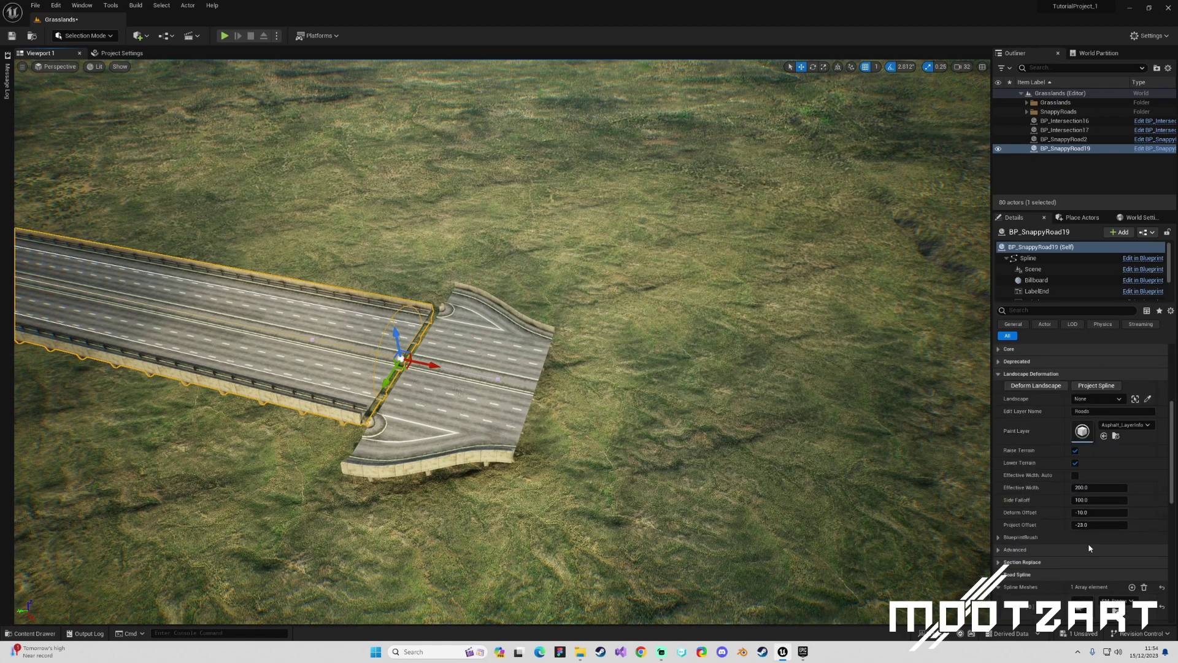
pyautogui.click(1075, 473)
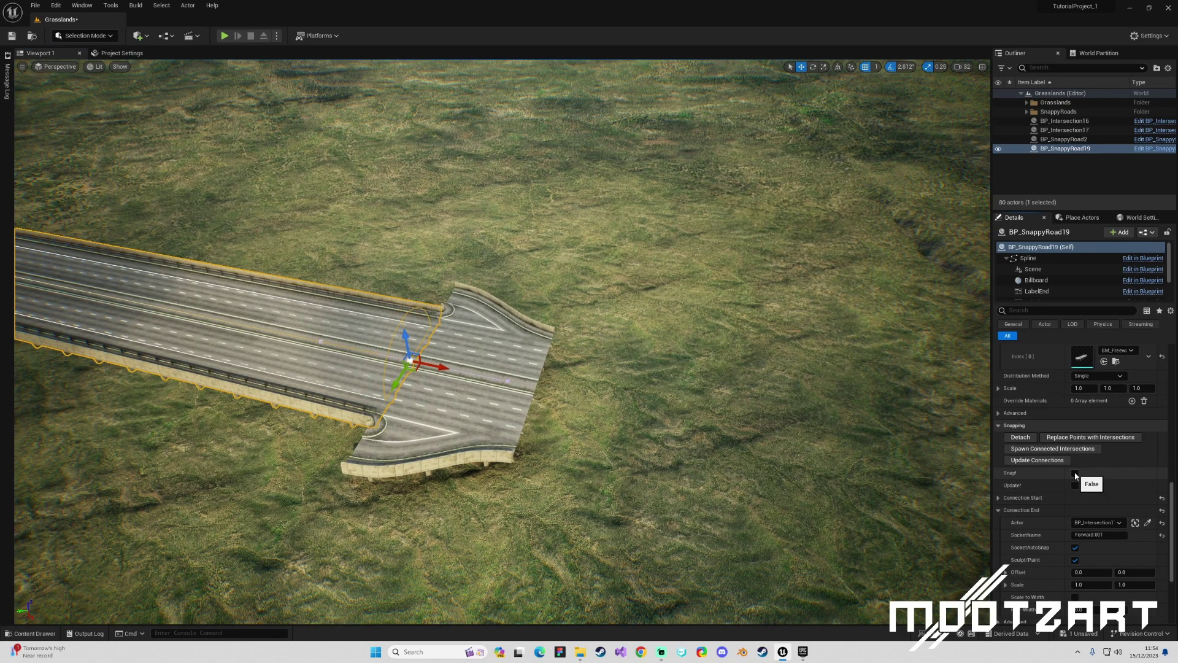
# Select the second junction, move it farther out along the freeway and raise it slightly above the terrain
pyautogui.click(454, 392)
pyautogui.moveTo(445, 369)
pyautogui.mouseDown()
pyautogui.moveTo(467, 369)
pyautogui.moveTo(446, 368)
pyautogui.mouseUp()
pyautogui.moveTo(446, 368); pyautogui.dragTo(499, 340, button='right')
pyautogui.press('a')
pyautogui.moveTo(387, 353); pyautogui.dragTo(459, 299, button='right')
pyautogui.moveTo(574, 295); pyautogui.dragTo(635, 292)
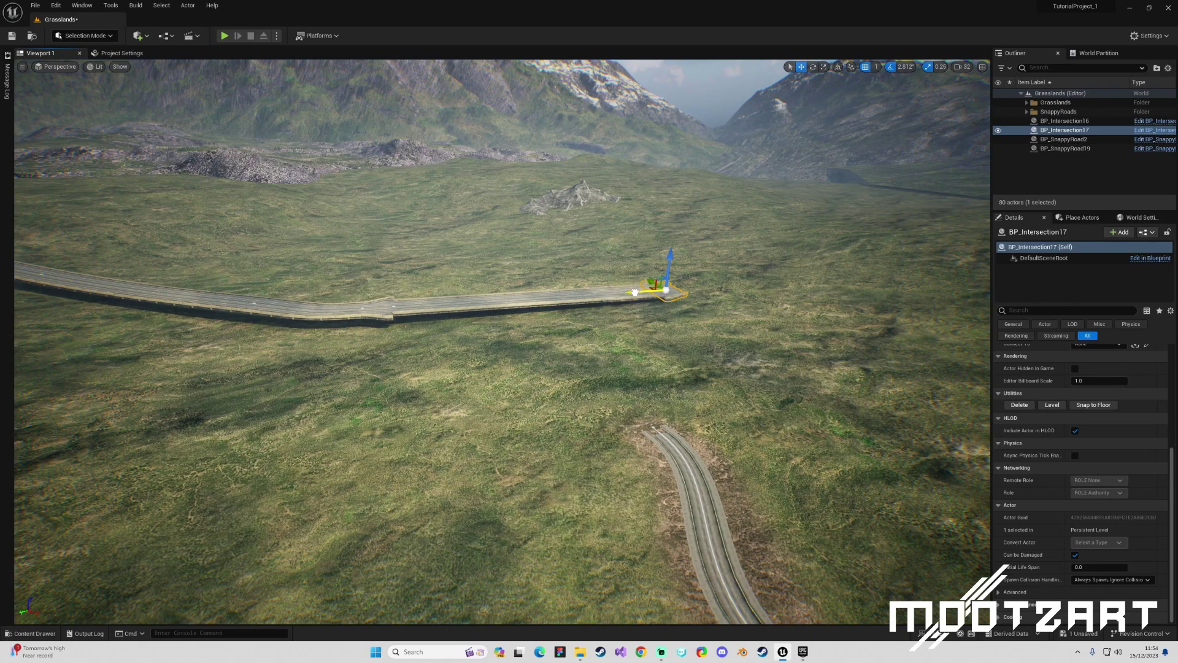
pyautogui.moveTo(676, 270); pyautogui.dragTo(686, 253, button='right')
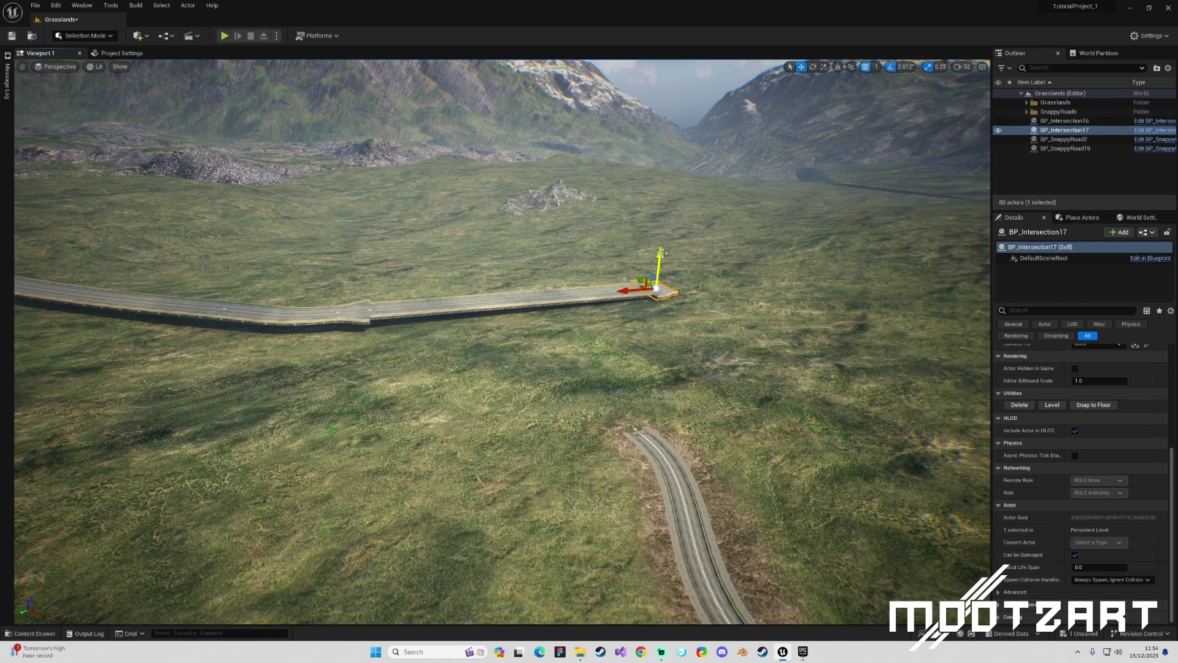
pyautogui.moveTo(663, 252); pyautogui.dragTo(662, 249)
# Select the deck road between the junctions and shift its tangent handle slightly sideways to bend the deck
pyautogui.moveTo(671, 273); pyautogui.dragTo(540, 284, button='right')
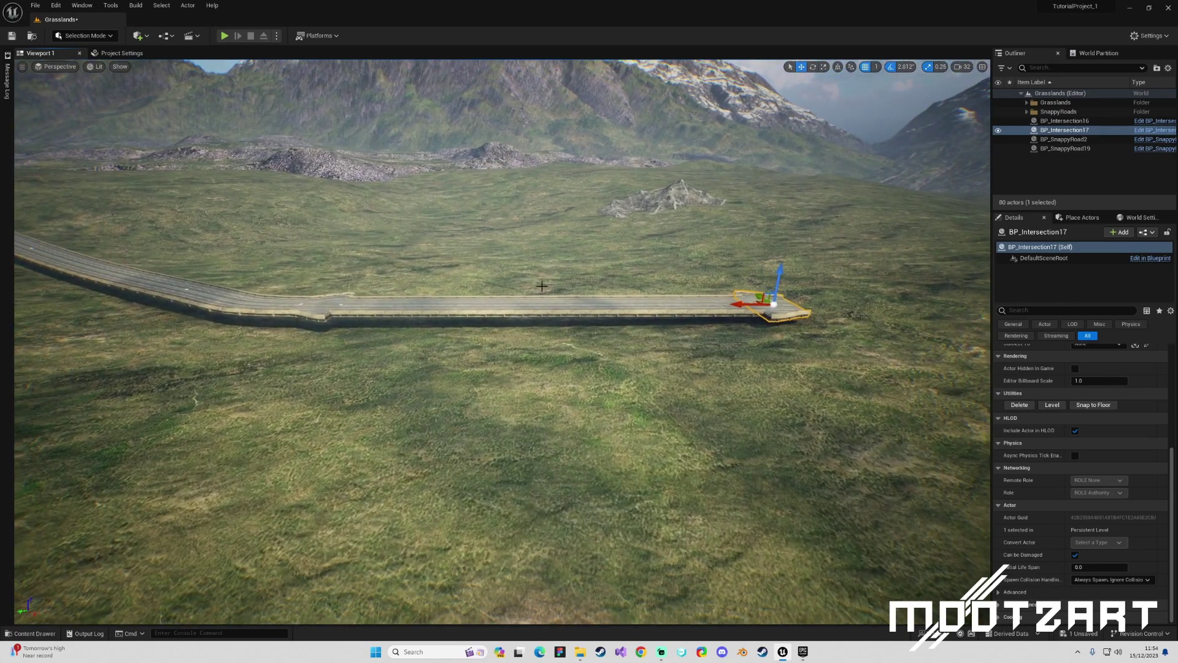
pyautogui.click(550, 302)
pyautogui.press('w')
pyautogui.moveTo(626, 240)
pyautogui.mouseDown(button='right')
pyautogui.moveTo(626, 214)
pyautogui.moveTo(687, 264)
pyautogui.moveTo(626, 240)
pyautogui.mouseUp(button='right')
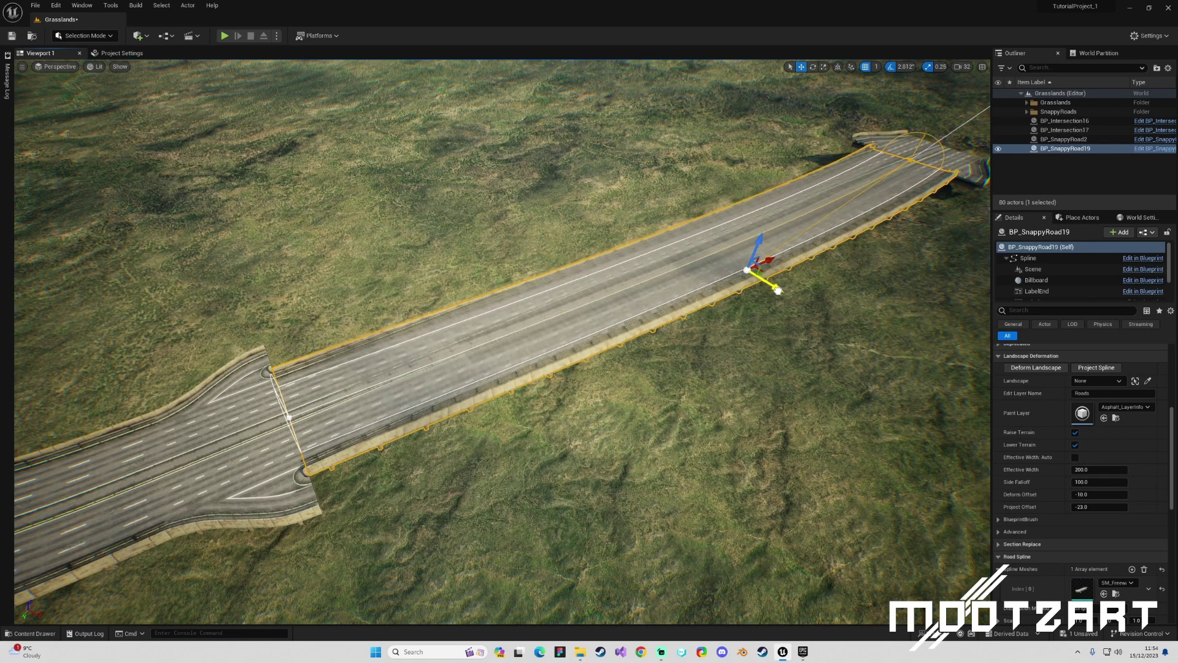
pyautogui.moveTo(779, 291); pyautogui.dragTo(785, 295)
# Rotate the second junction slightly to follow the curve of the deck
pyautogui.click(955, 163)
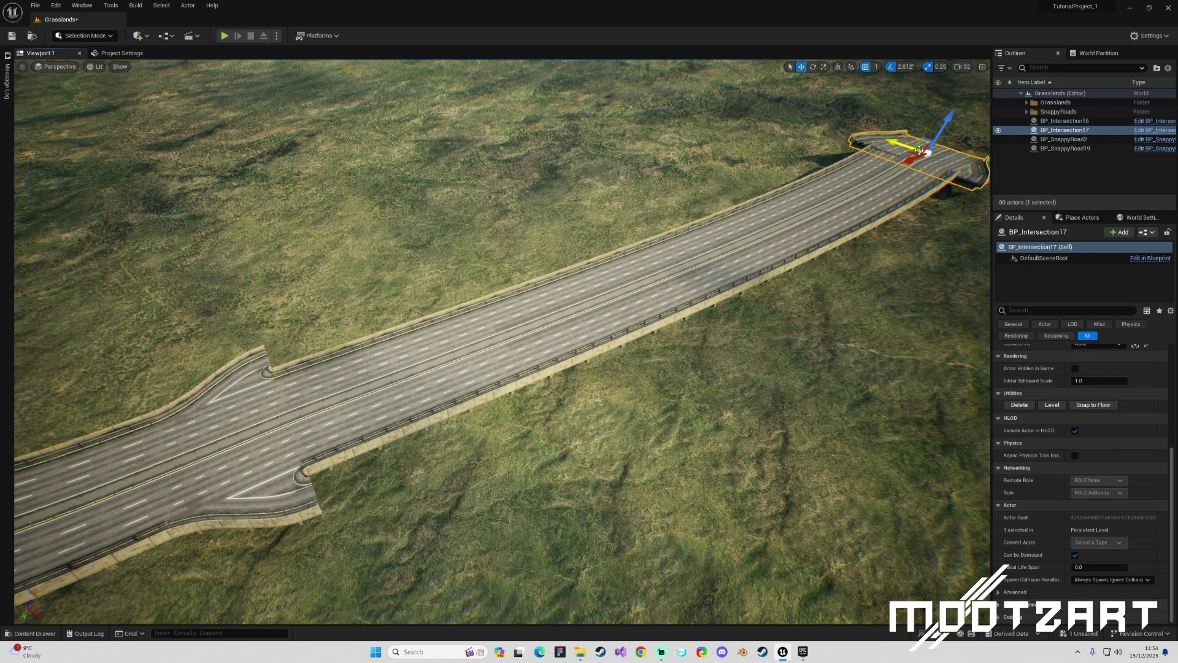
pyautogui.press('e')
pyautogui.moveTo(918, 154); pyautogui.dragTo(914, 195)
pyautogui.moveTo(830, 237); pyautogui.dragTo(857, 345, button='right')
pyautogui.press('Escape')
# Spawn connected roads from the free sockets of the second junction
pyautogui.moveTo(661, 359); pyautogui.dragTo(731, 190, button='right')
pyautogui.click(709, 265)
pyautogui.moveTo(714, 245); pyautogui.dragTo(714, 296, button='right')
pyautogui.scroll(5, 1054, 446)
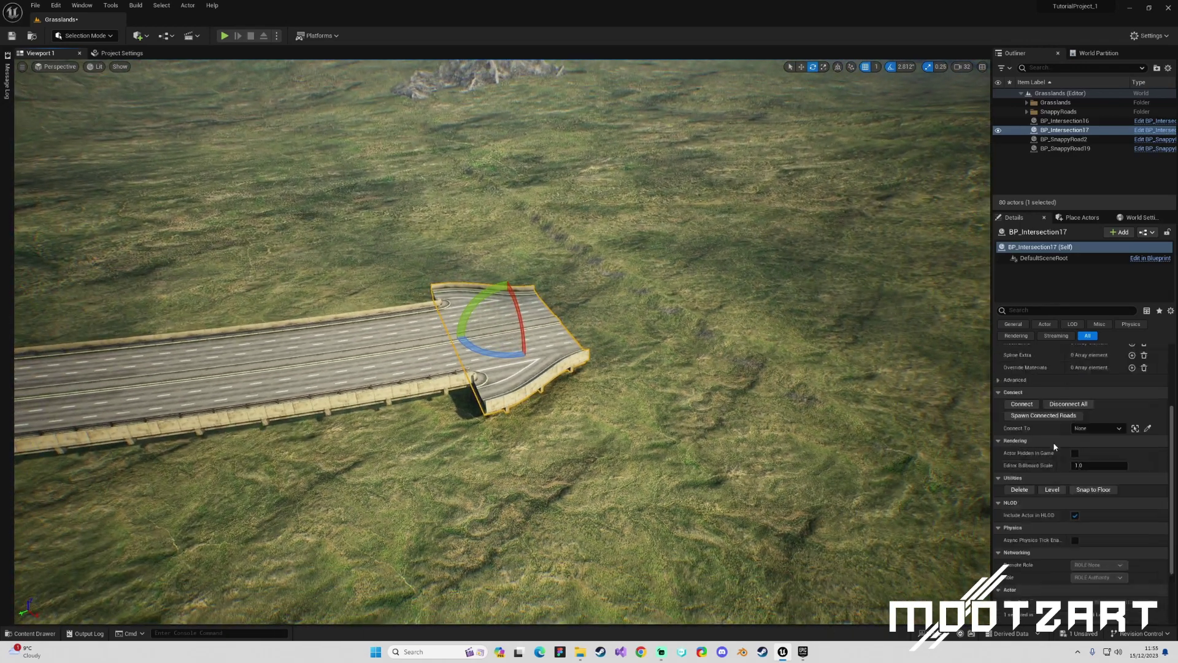
pyautogui.click(1034, 476)
pyautogui.moveTo(725, 369); pyautogui.dragTo(600, 326, button='right')
# Select the spawned road at the junction's main outer edge and assign SM_Freeway_Deck as its spline mesh
pyautogui.click(667, 266)
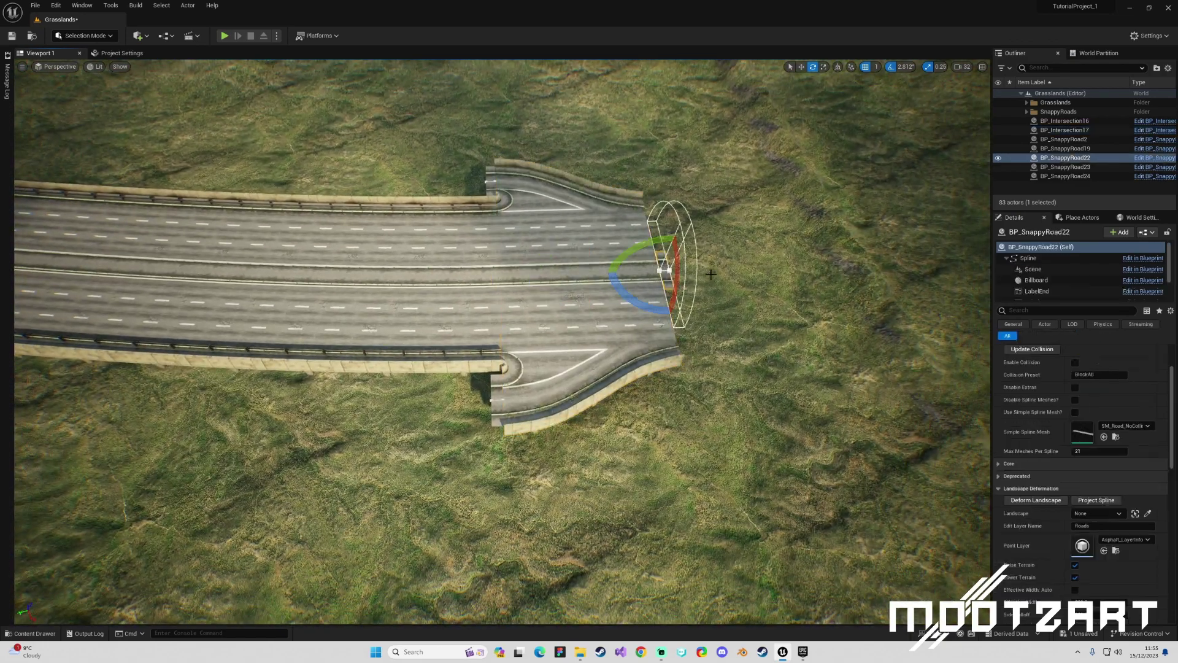
pyautogui.hotkey('ctrl', 'space')
pyautogui.scroll(-2, 1083, 428)
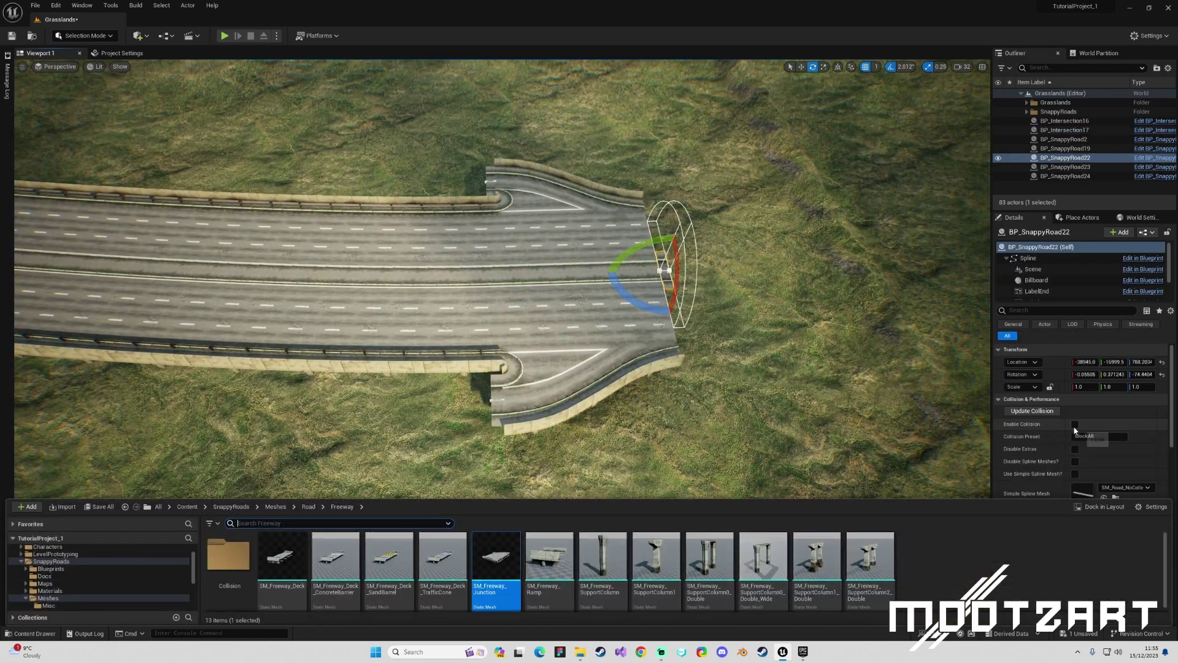
pyautogui.scroll(-6, 1082, 429)
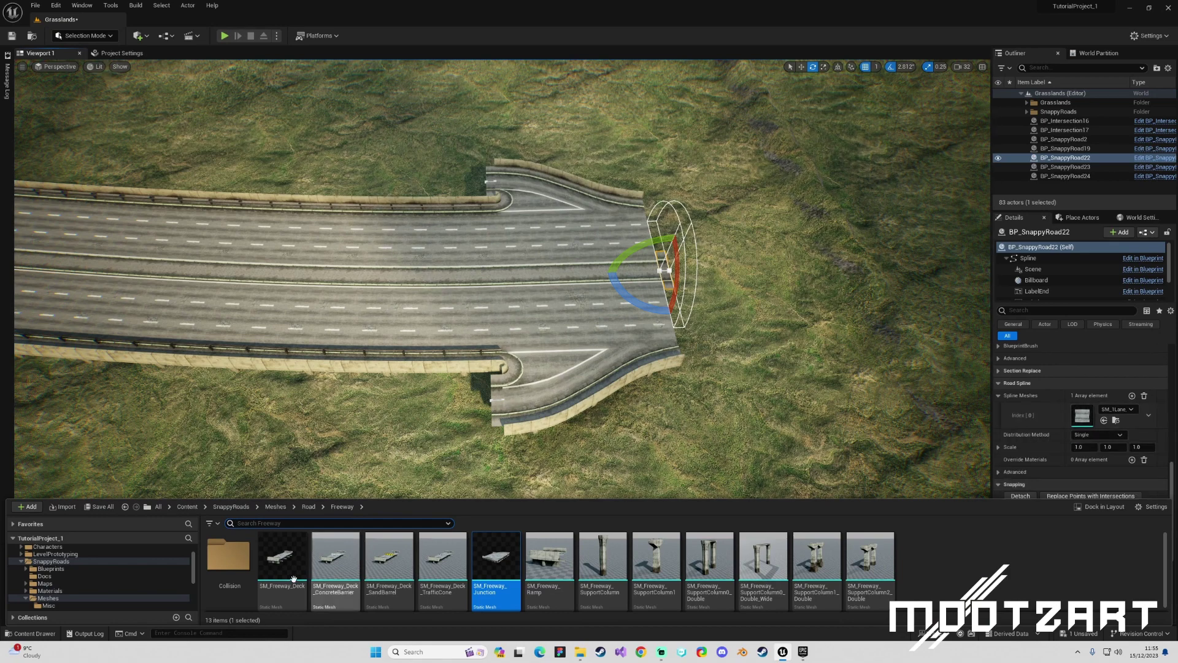
pyautogui.moveTo(283, 556); pyautogui.dragTo(1083, 415)
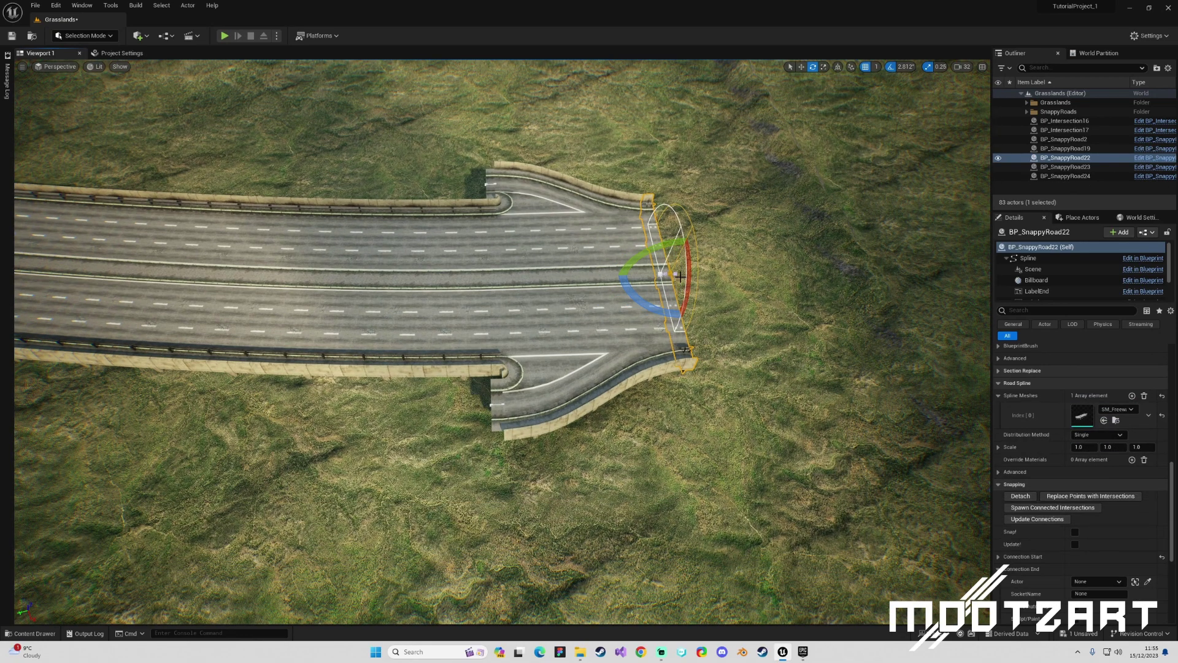
# Drag the new deck road's end point far out from the junction across the grassland
pyautogui.press('w')
pyautogui.moveTo(707, 274); pyautogui.dragTo(956, 266)
pyautogui.moveTo(921, 273); pyautogui.dragTo(988, 273, button='right')
pyautogui.moveTo(274, 342); pyautogui.dragTo(632, 239)
pyautogui.press('e')
pyautogui.moveTo(588, 248); pyautogui.dragTo(591, 238, button='right')
pyautogui.moveTo(585, 293); pyautogui.dragTo(594, 202, button='right')
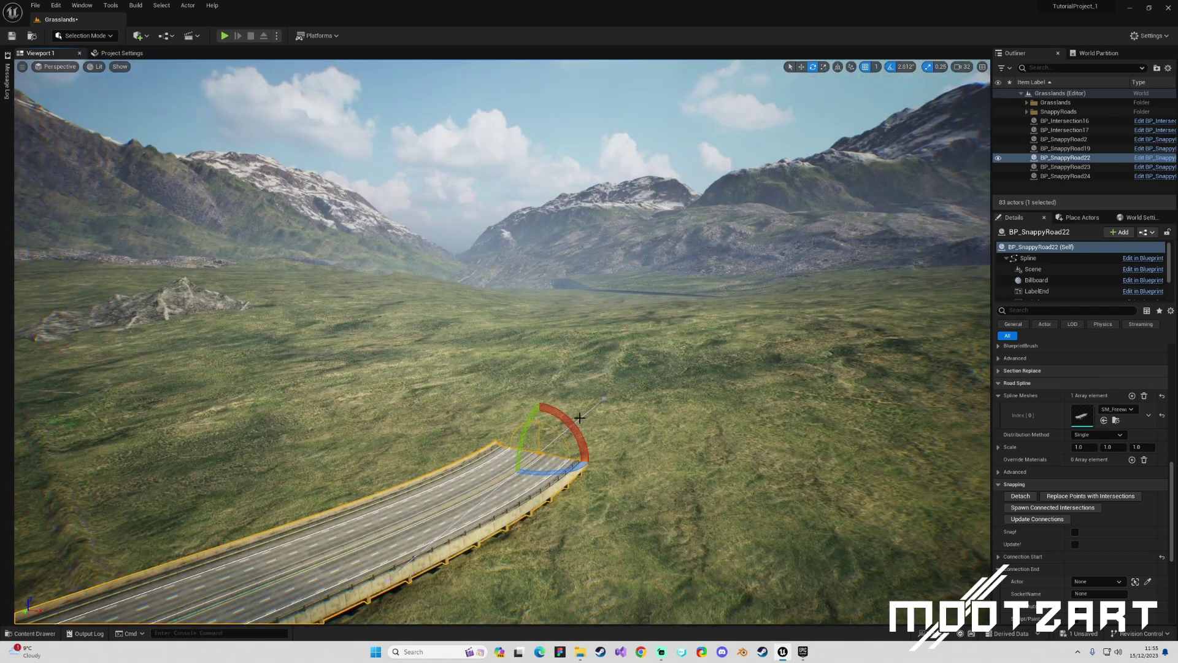
# Add a further spline point to the new deck road towards the valley and adjust its tangent handle's height
pyautogui.press('r')
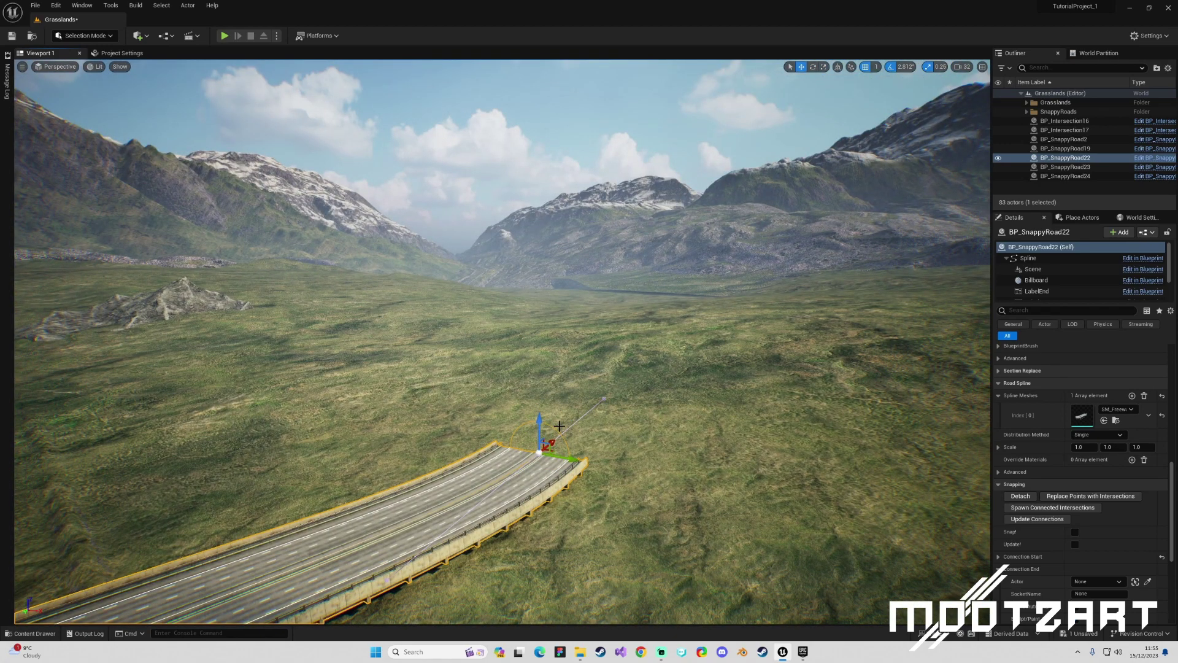
pyautogui.keyDown('alt'); pyautogui.moveTo(557, 434); pyautogui.dragTo(679, 282); pyautogui.keyUp('alt')
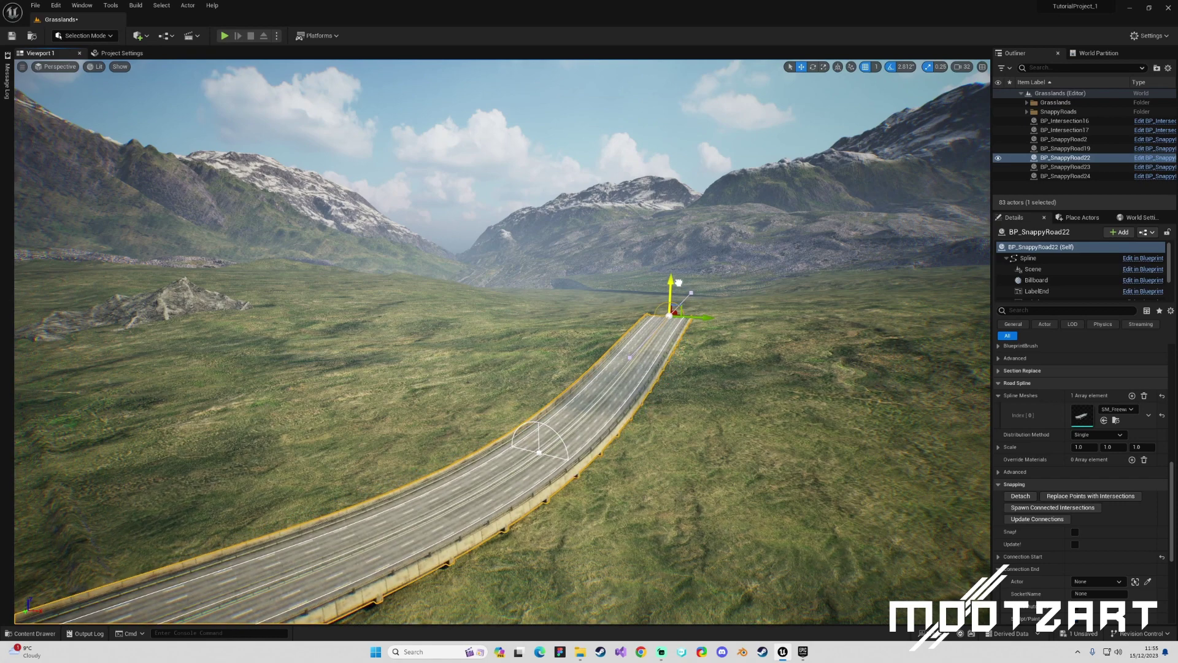
pyautogui.keyDown('alt'); pyautogui.moveTo(634, 323); pyautogui.dragTo(634, 299); pyautogui.keyUp('alt')
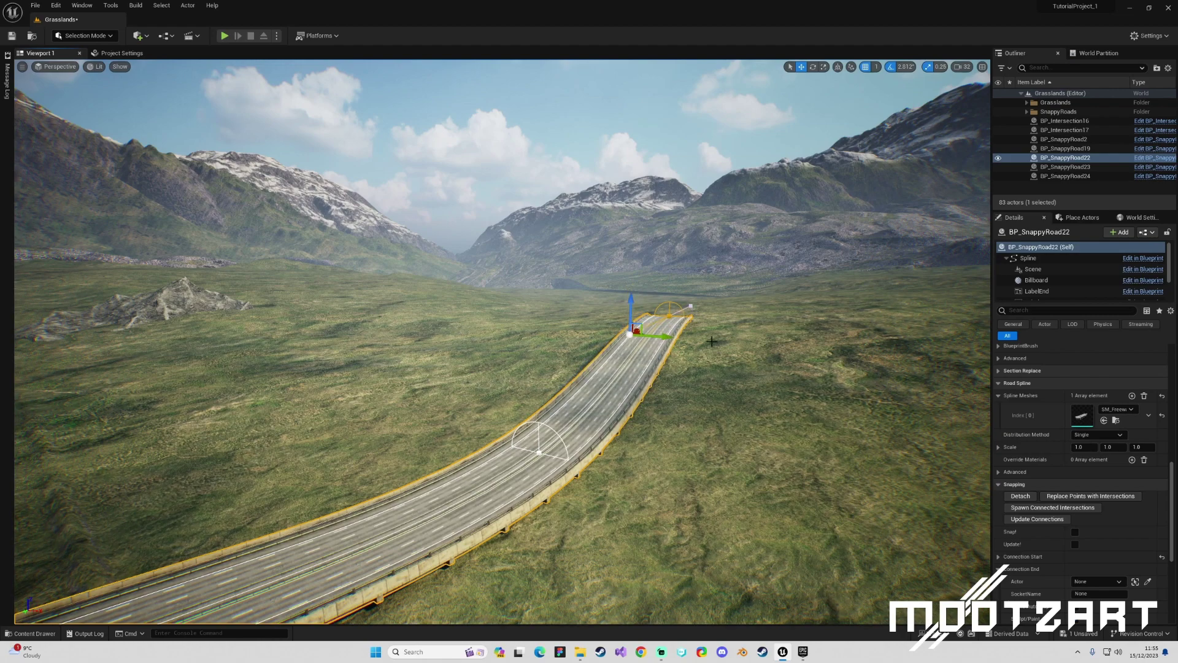
pyautogui.press('d')
pyautogui.moveTo(708, 330); pyautogui.dragTo(636, 330, button='right')
pyautogui.press('s')
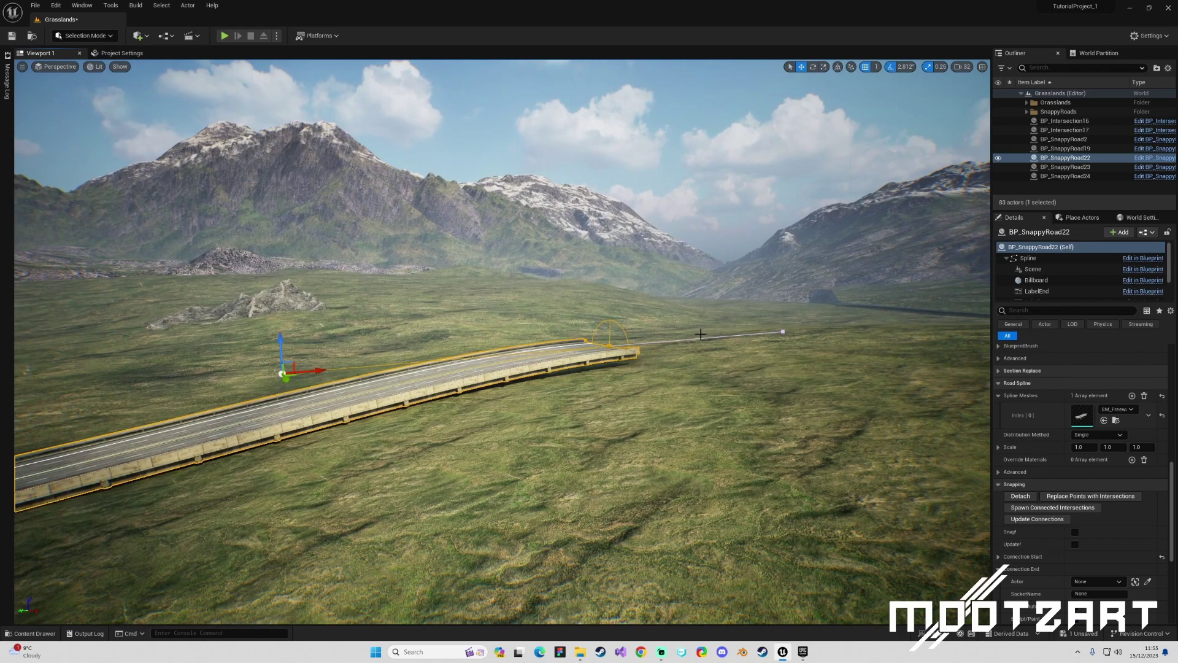
# Select the deck road's far end point and extend the freeway with another spline point farther into the valley
pyautogui.press('e')
pyautogui.click(606, 345)
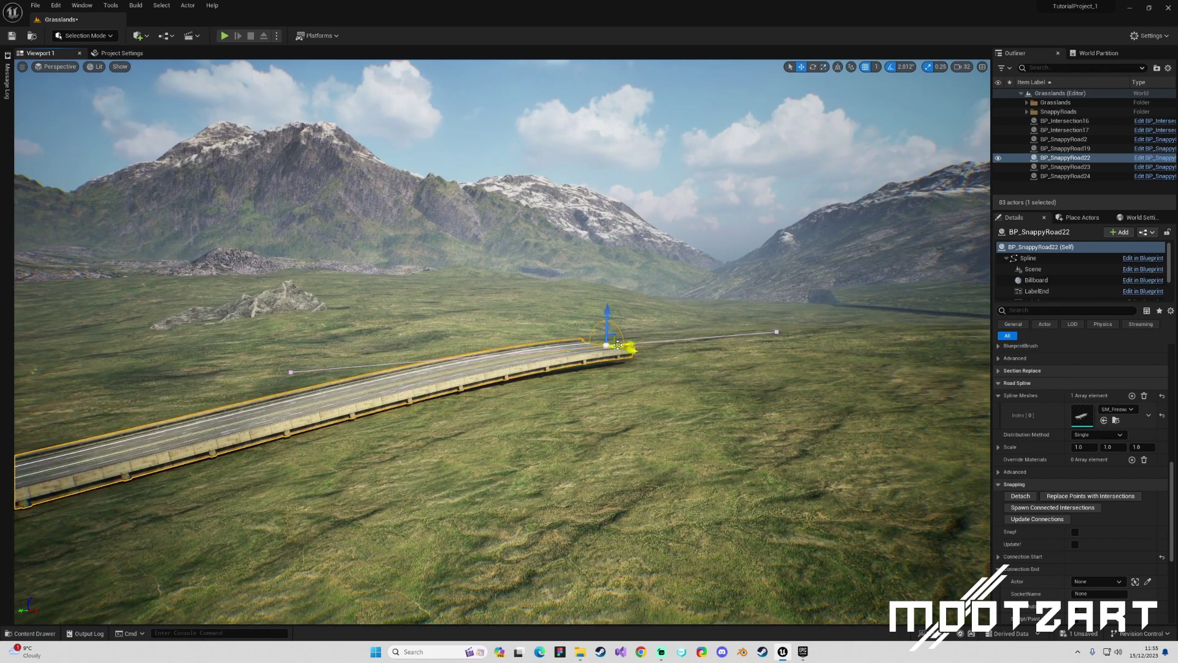
pyautogui.keyDown('alt'); pyautogui.moveTo(635, 342); pyautogui.dragTo(938, 283); pyautogui.keyUp('alt')
pyautogui.moveTo(938, 283); pyautogui.dragTo(985, 319, button='right')
pyautogui.press('e')
pyautogui.press('d')
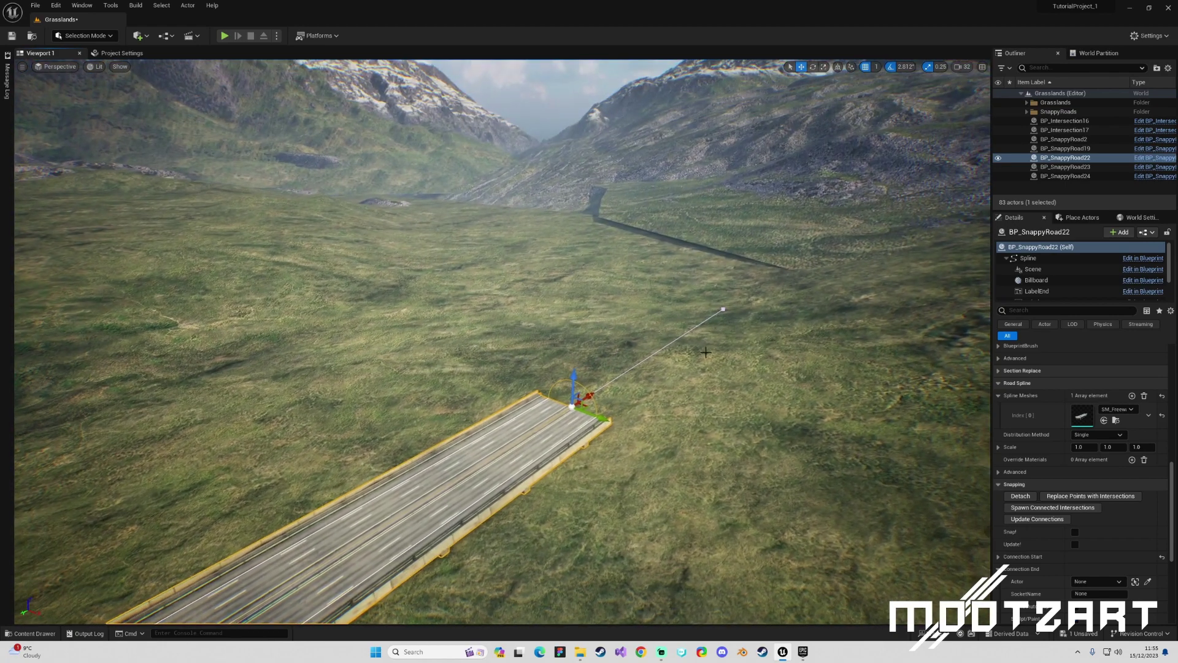
pyautogui.moveTo(577, 433); pyautogui.dragTo(660, 222)
pyautogui.press('r')
# Raise the long deck road's Max Meshes Per Spline in stages up to 110
pyautogui.moveTo(662, 221); pyautogui.dragTo(491, 258, button='right')
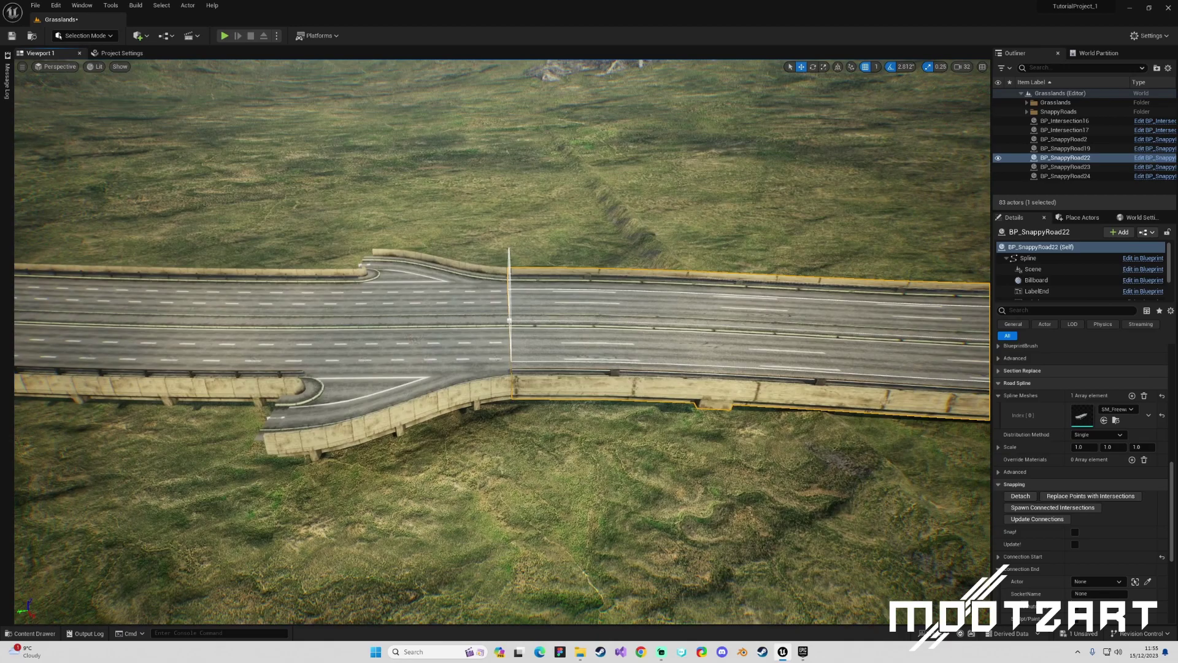
pyautogui.moveTo(553, 315); pyautogui.dragTo(641, 324, button='right')
pyautogui.press('Escape')
pyautogui.click(634, 325)
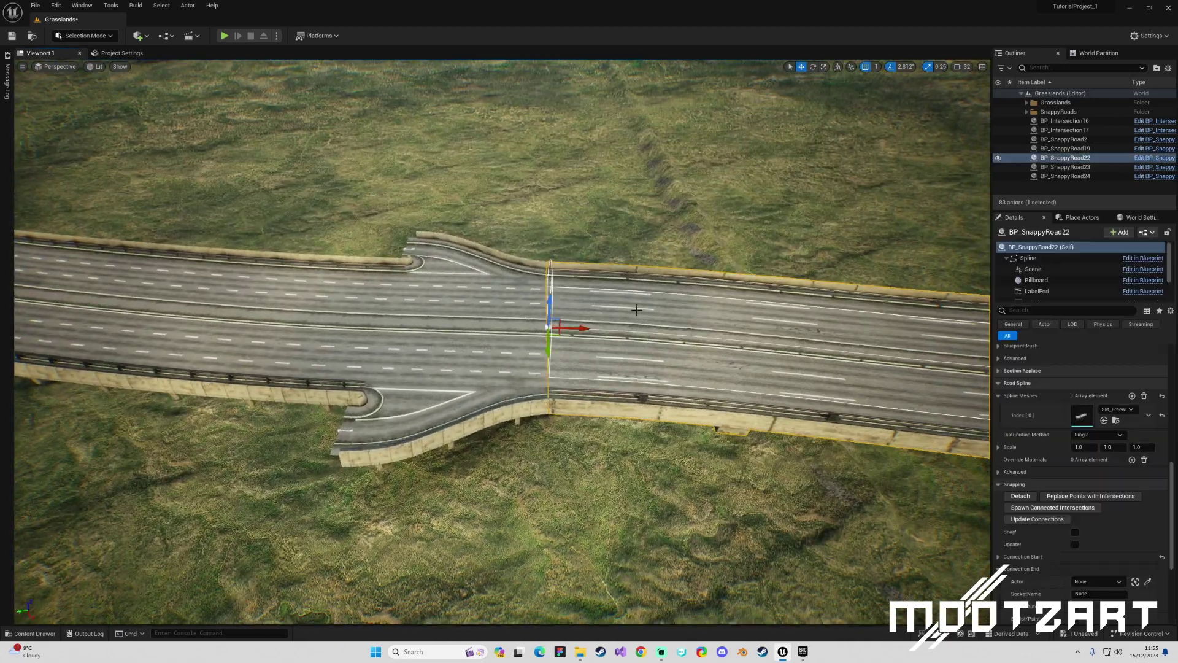
pyautogui.scroll(-10, 1062, 445)
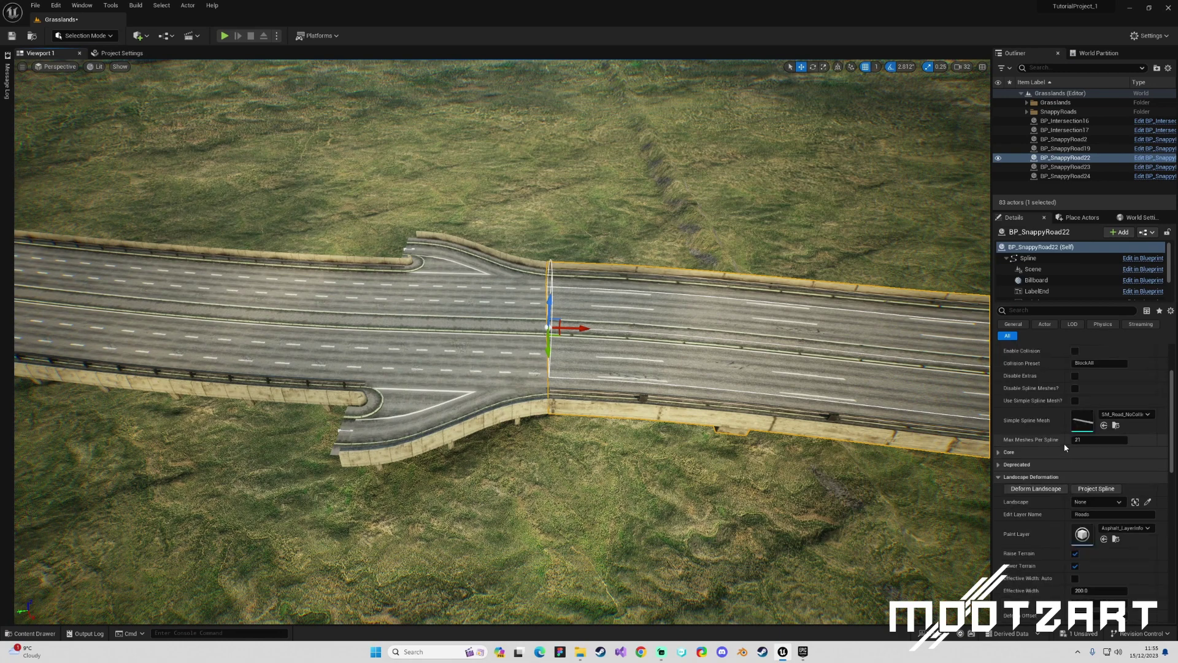
pyautogui.scroll(2, 1065, 447)
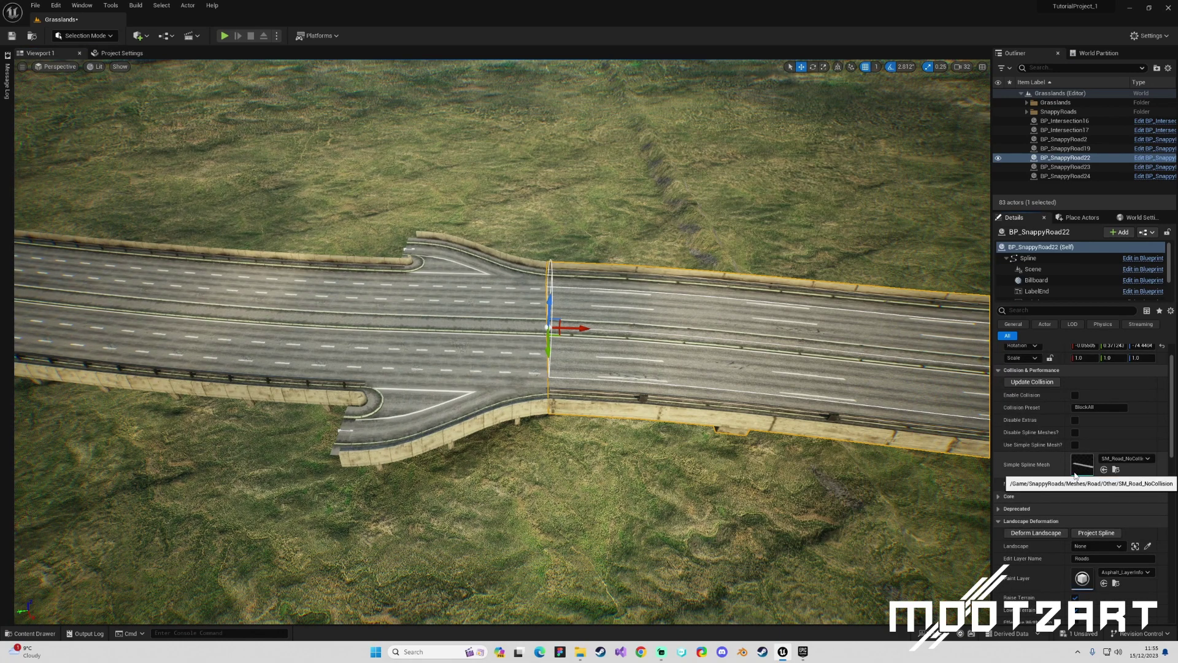
pyautogui.click(1085, 484)
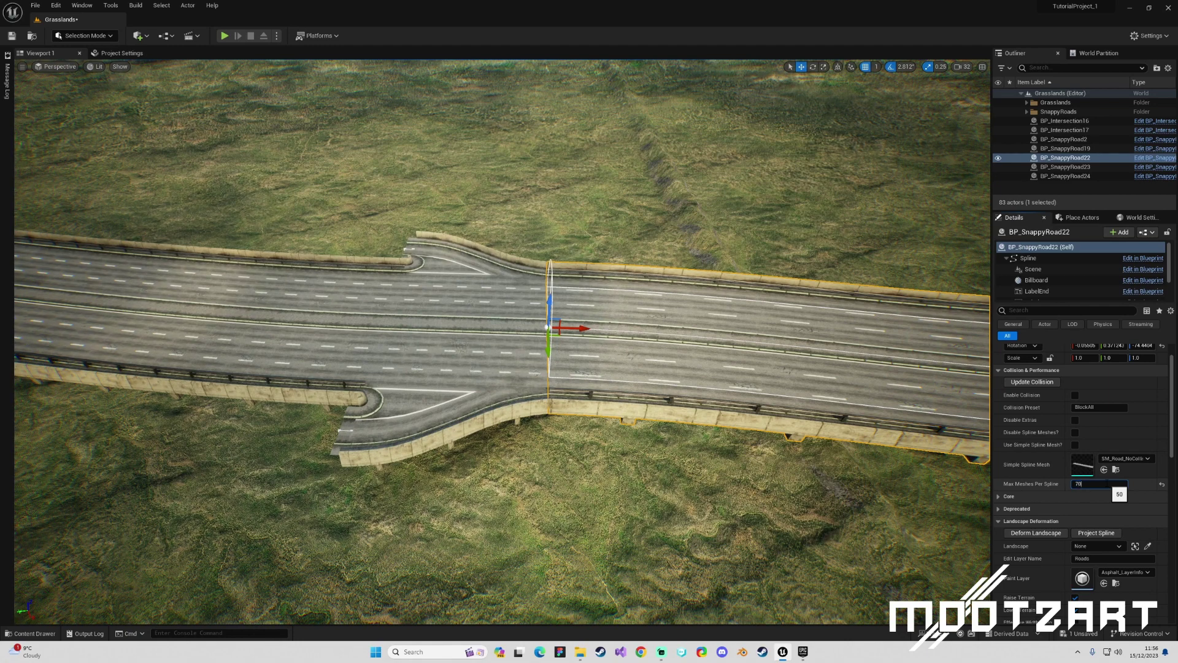
pyautogui.press('Return')
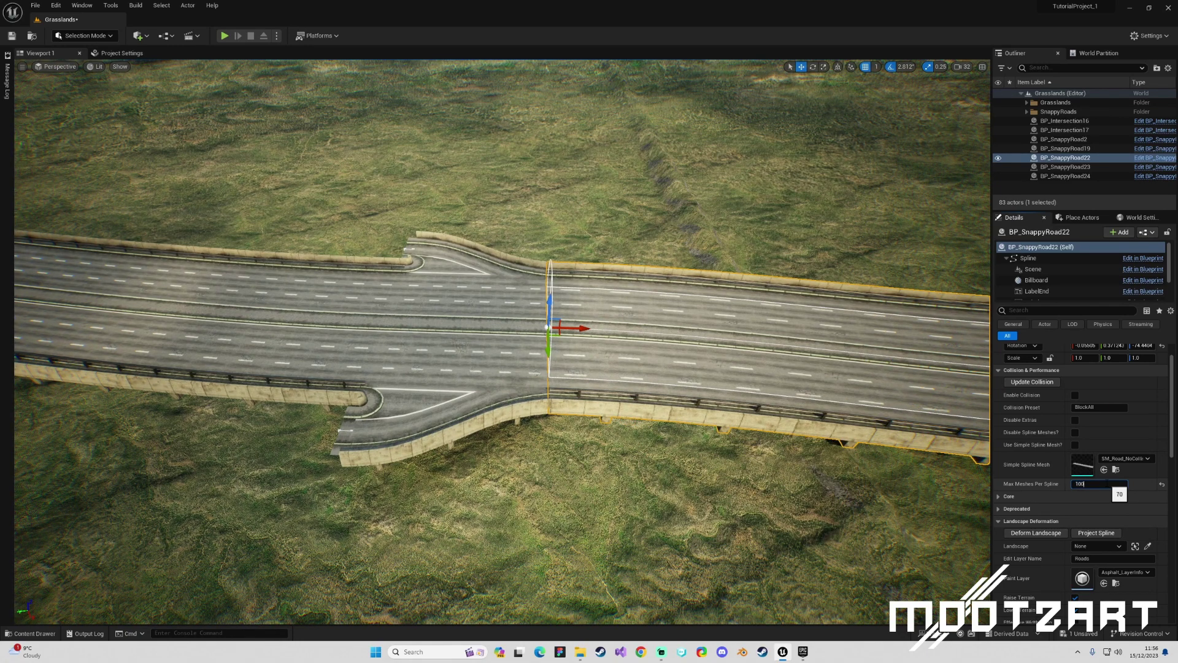
pyautogui.press('Return')
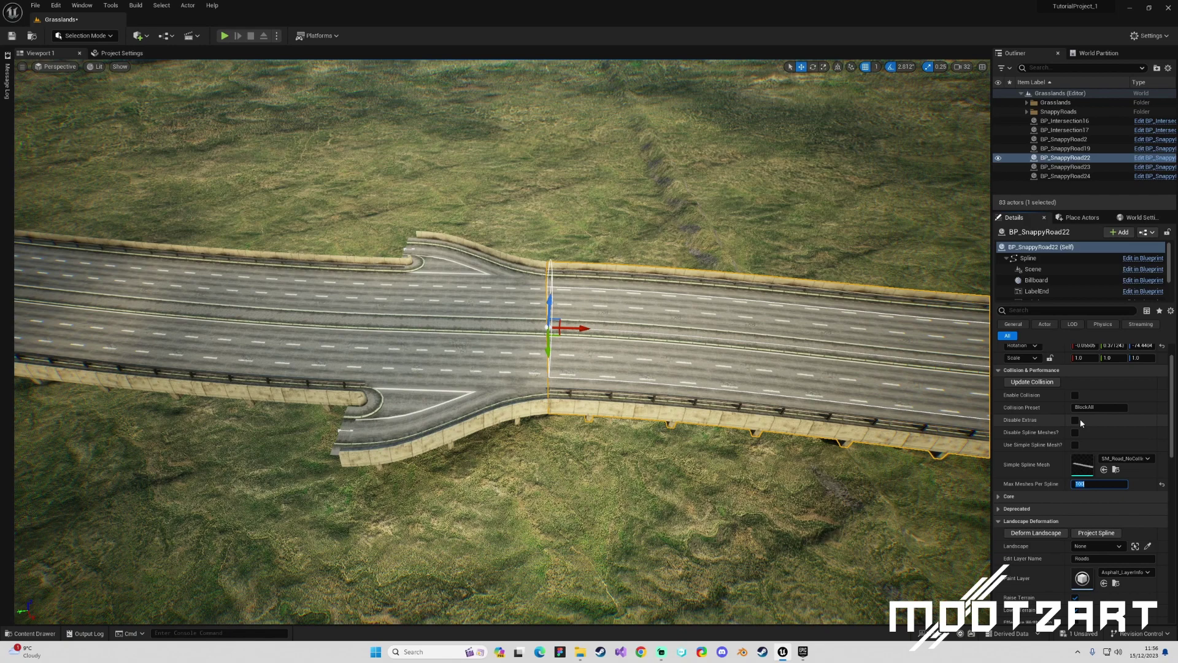
pyautogui.write('110')
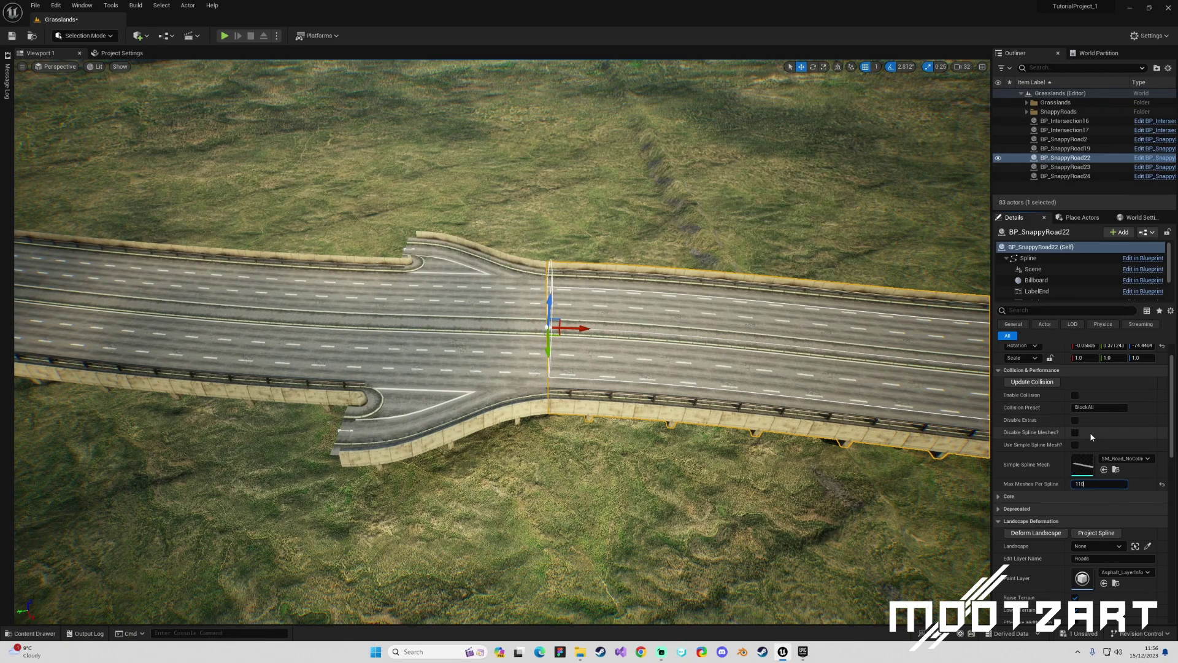
pyautogui.press('Return')
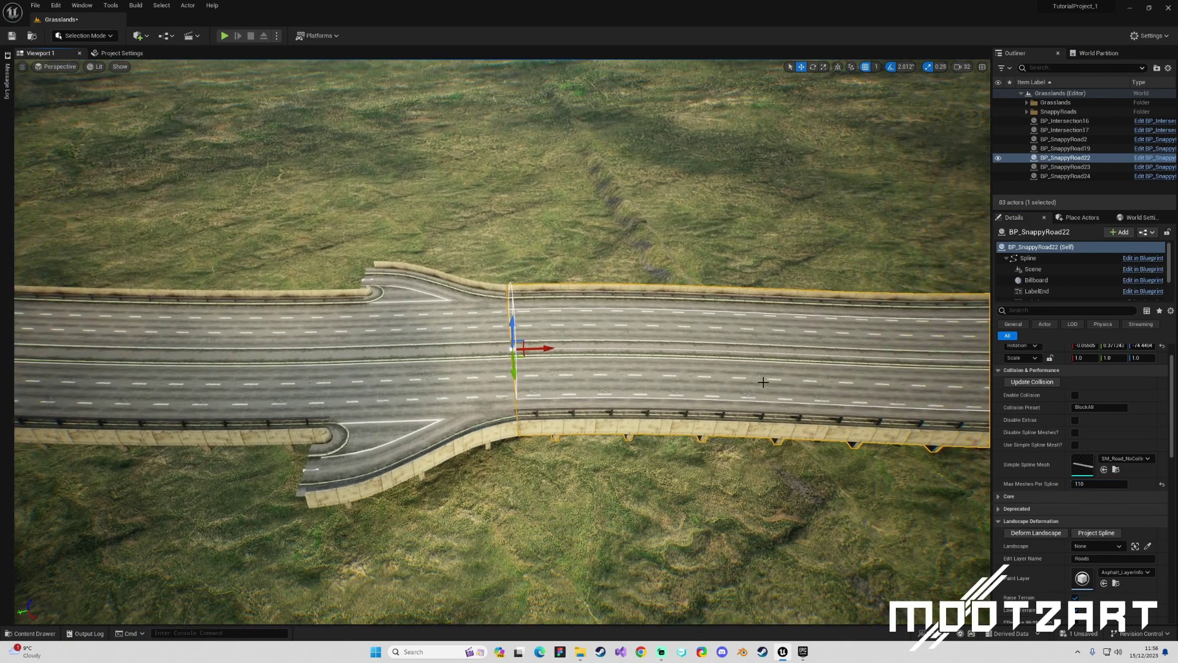
# Check the deck road along its full run into the valley, reselect it and save the level
pyautogui.press('Escape')
pyautogui.moveTo(764, 382); pyautogui.dragTo(736, 372, button='right')
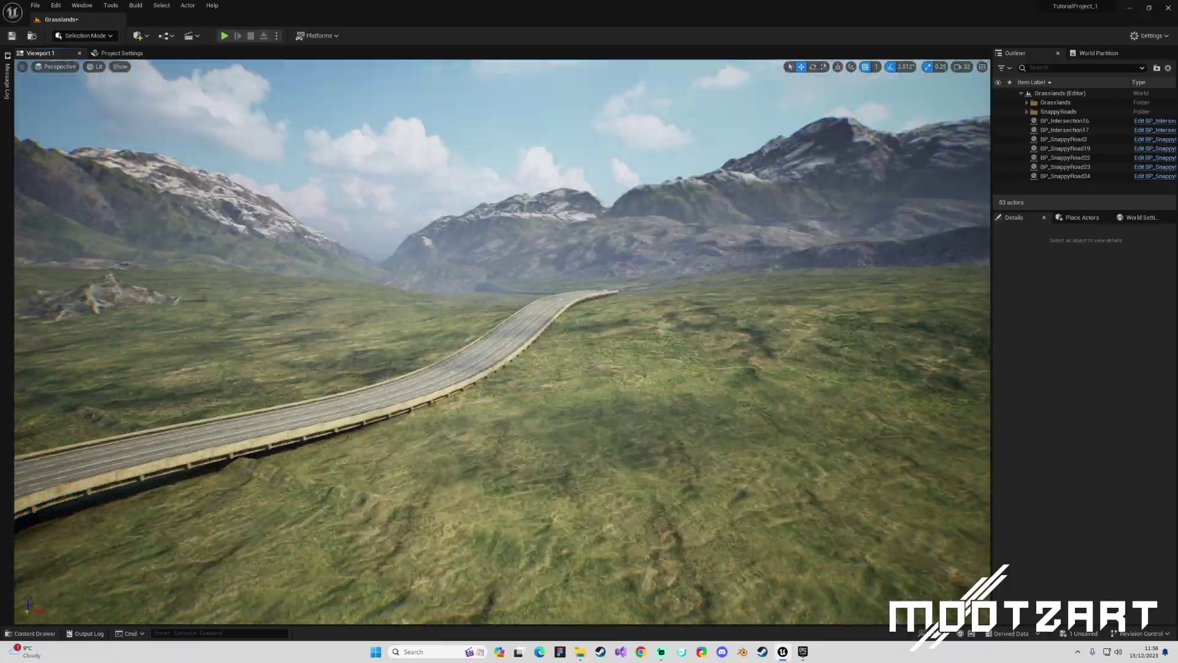
pyautogui.moveTo(735, 372); pyautogui.dragTo(811, 244, button='right')
pyautogui.moveTo(647, 334); pyautogui.dragTo(695, 337, button='right')
pyautogui.click(624, 293)
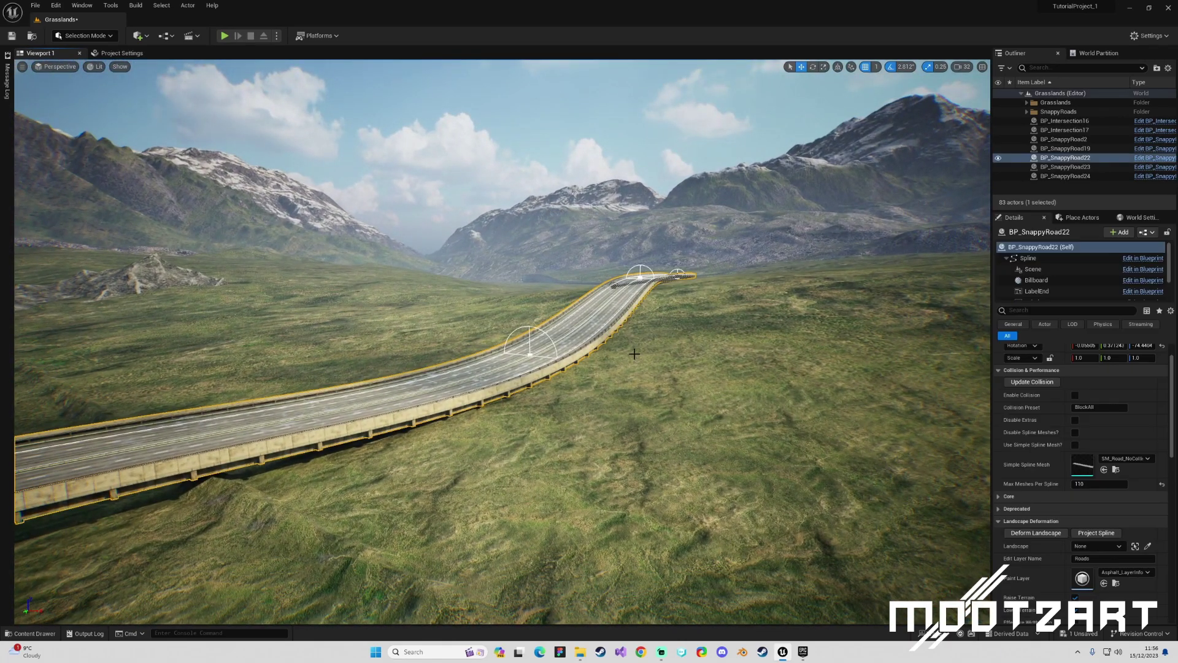
pyautogui.hotkey('ctrl', 's')
pyautogui.hotkey('shift', 'e')
pyautogui.moveTo(657, 340); pyautogui.dragTo(656, 340, button='right')
pyautogui.scroll(-3, 1091, 476)
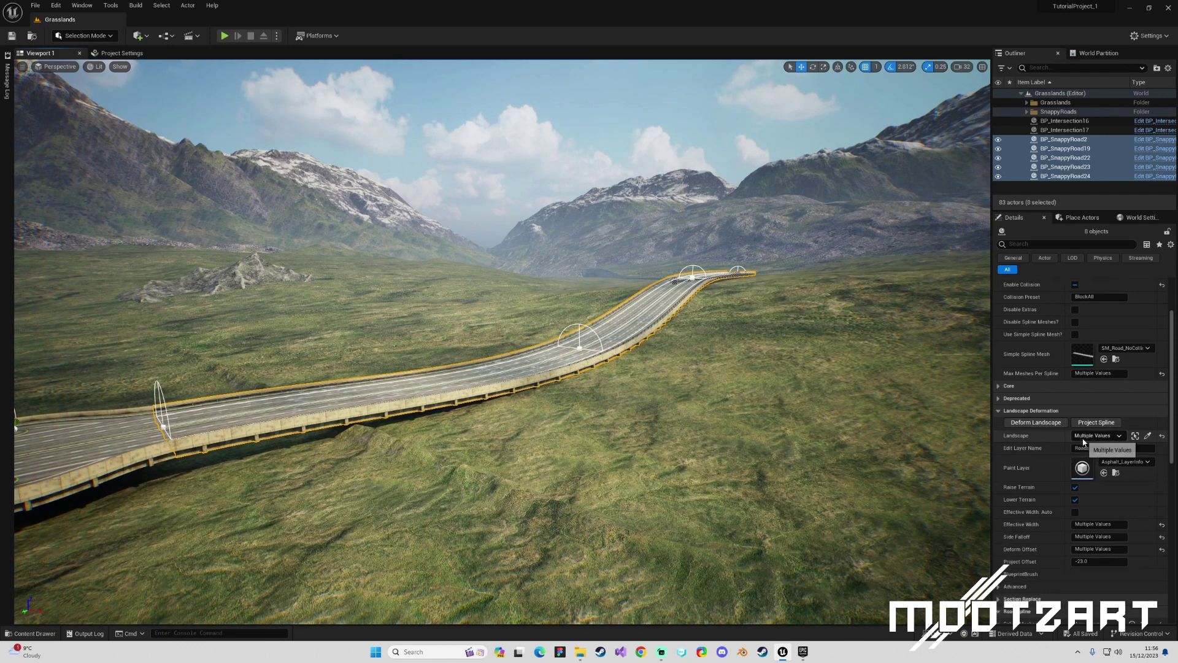
# Select only the valley deck road, assign Landscape as its deformation landscape and enable Effective Width Auto
pyautogui.click(537, 383)
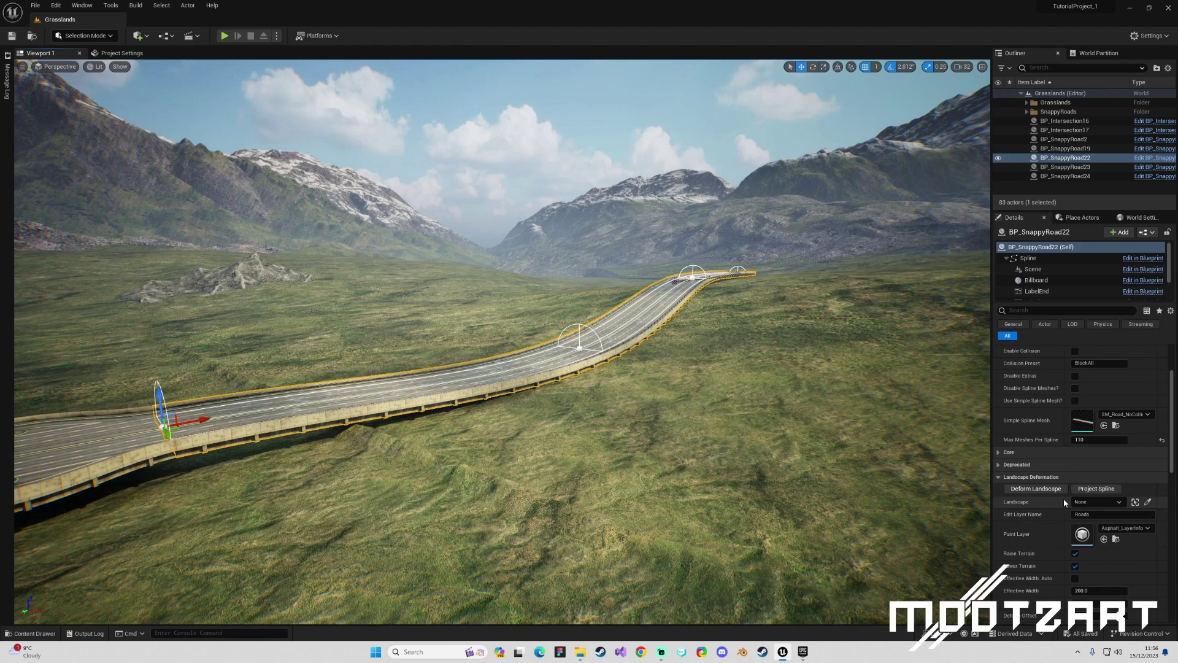
pyautogui.click(1095, 502)
pyautogui.click(1073, 392)
pyautogui.scroll(-2, 1112, 541)
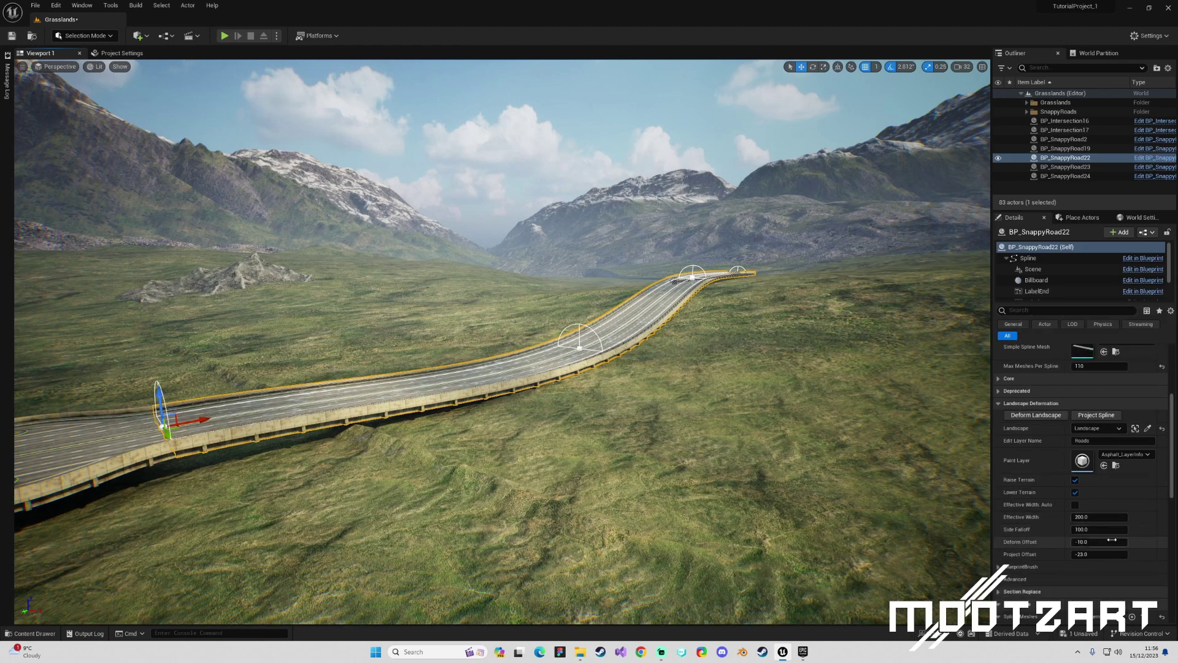
pyautogui.scroll(-1, 1112, 540)
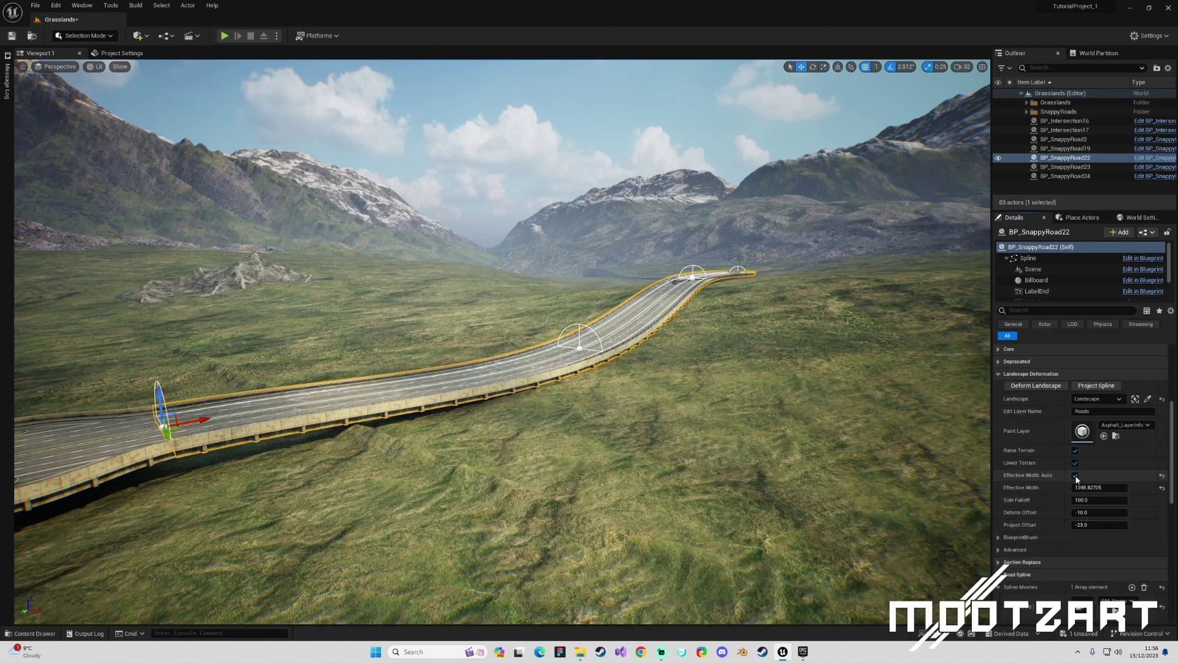
# Set the road's Side Falloff to 5000 and Deform Offset to 23.5, and deform the landscape with Effective Width Auto off
pyautogui.click(1099, 500)
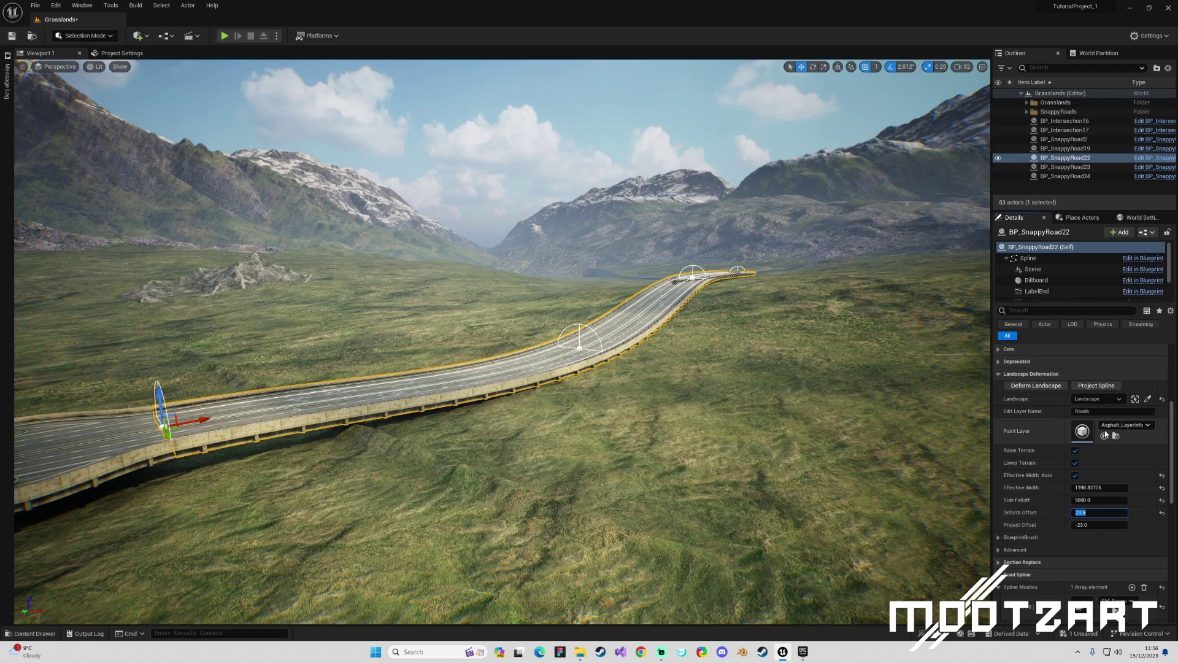
pyautogui.click(1076, 476)
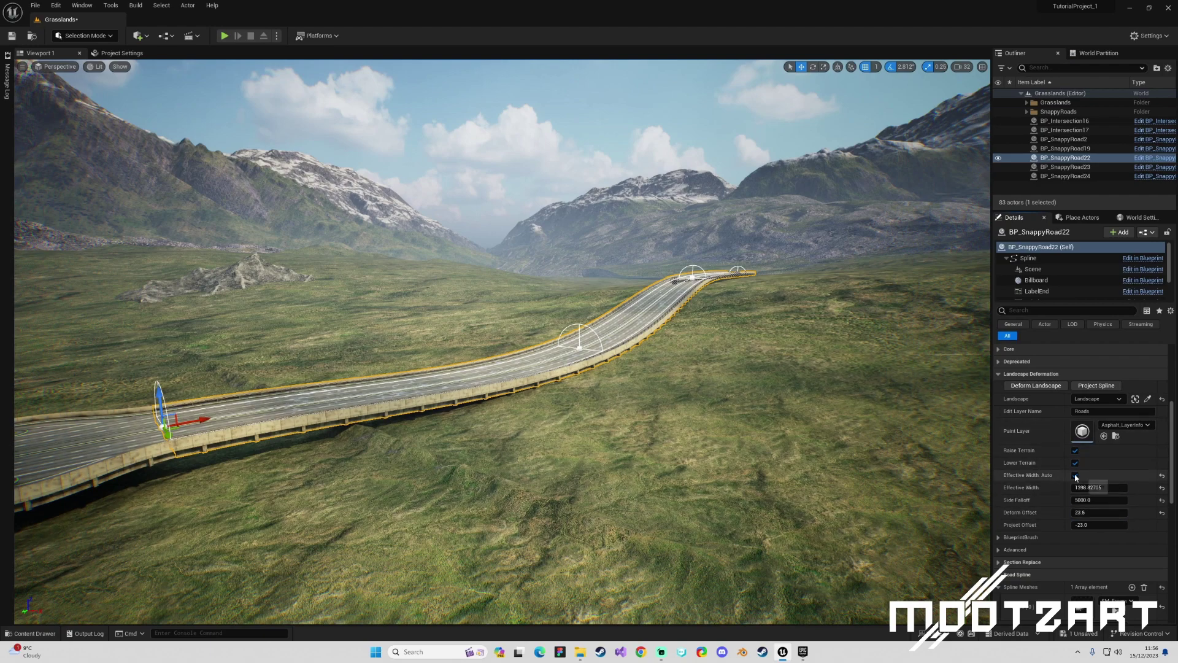
pyautogui.click(1036, 385)
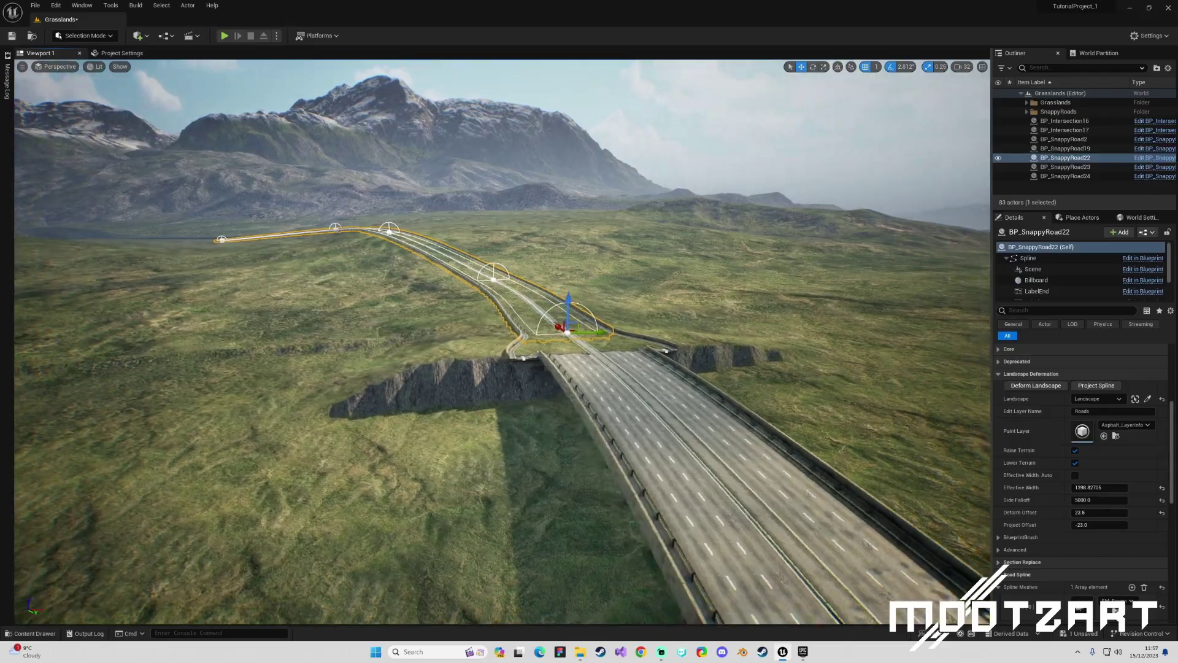
# Select the deck road beyond the opposite junction and assign Landscape as its deformation landscape
pyautogui.moveTo(504, 342); pyautogui.dragTo(675, 328, button='right')
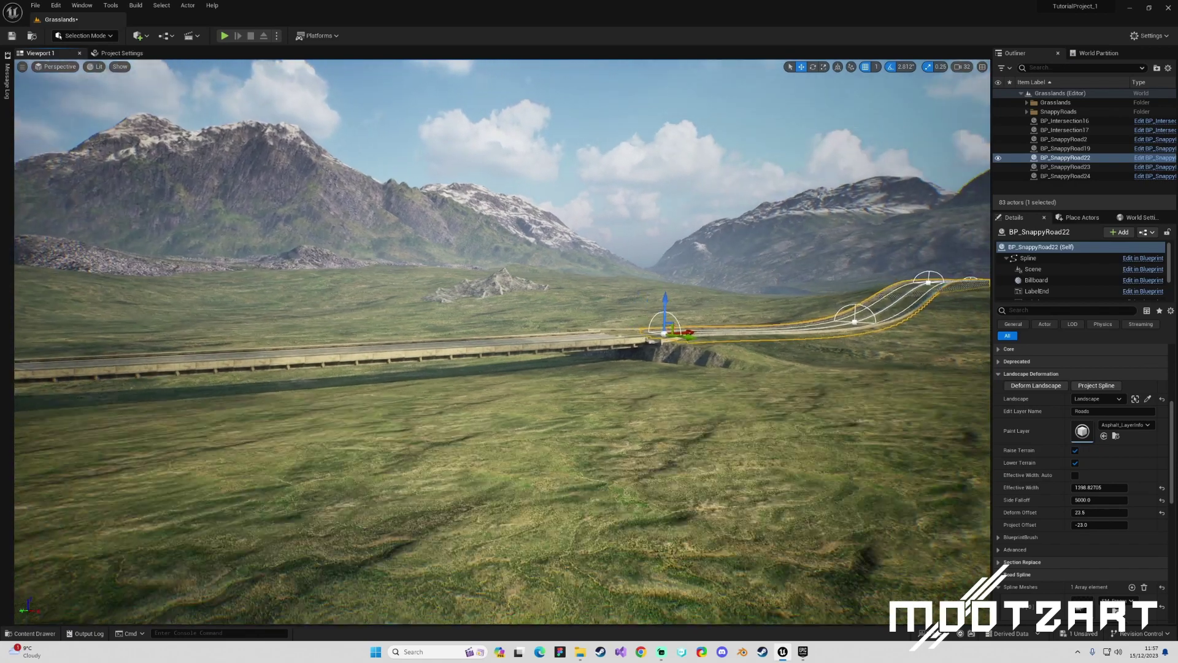
pyautogui.moveTo(560, 402); pyautogui.dragTo(670, 392, button='right')
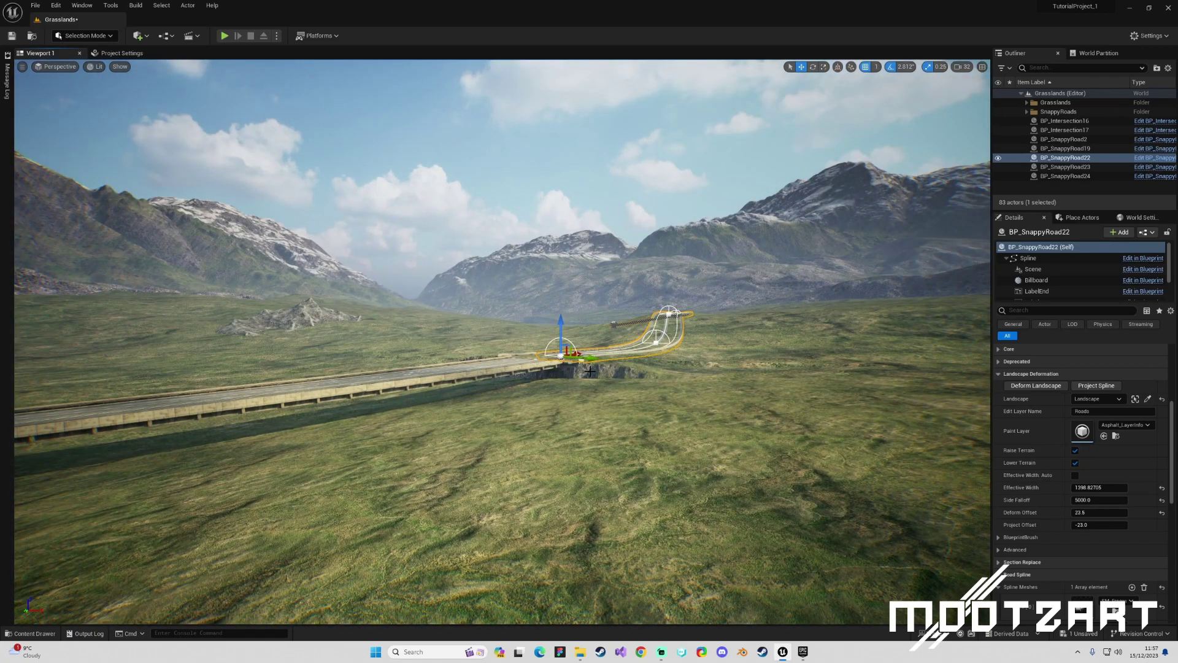
pyautogui.moveTo(576, 385); pyautogui.dragTo(402, 381, button='right')
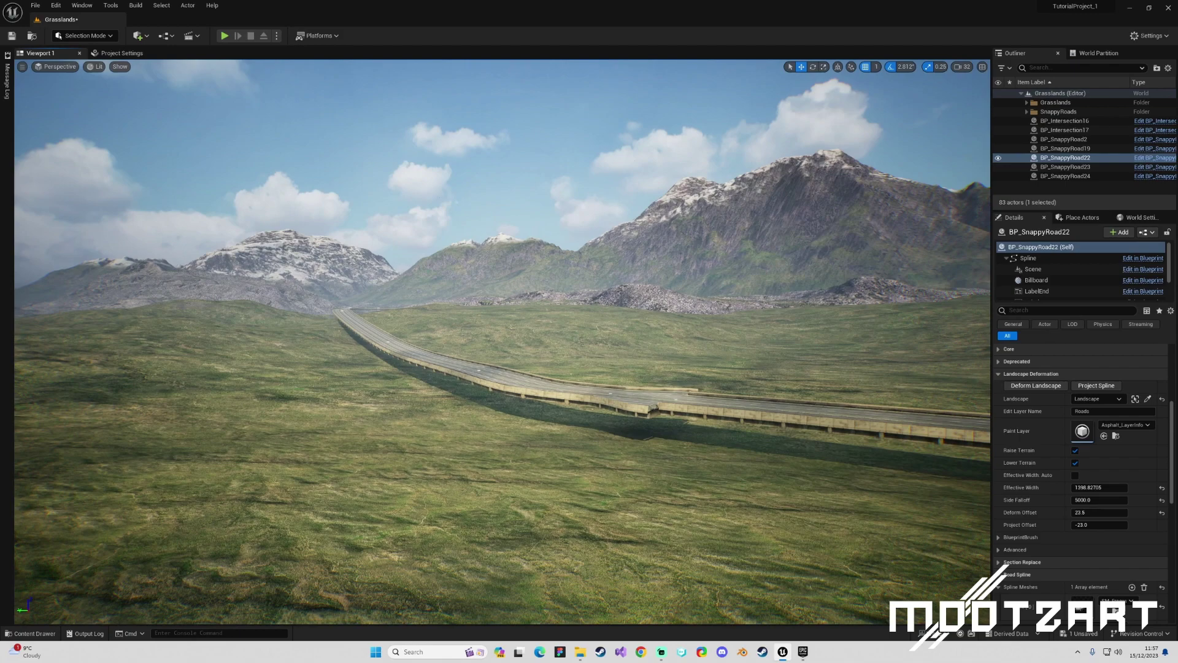
pyautogui.moveTo(532, 394); pyautogui.dragTo(571, 394, button='right')
pyautogui.click(531, 394)
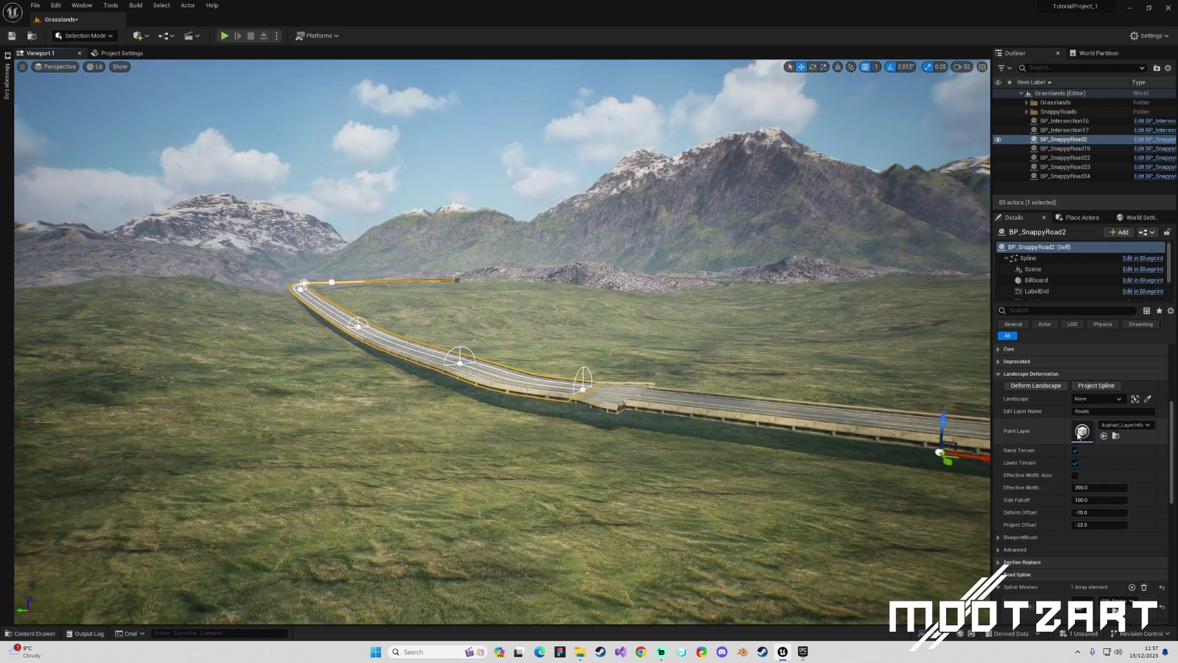
pyautogui.click(1097, 399)
pyautogui.click(1057, 511)
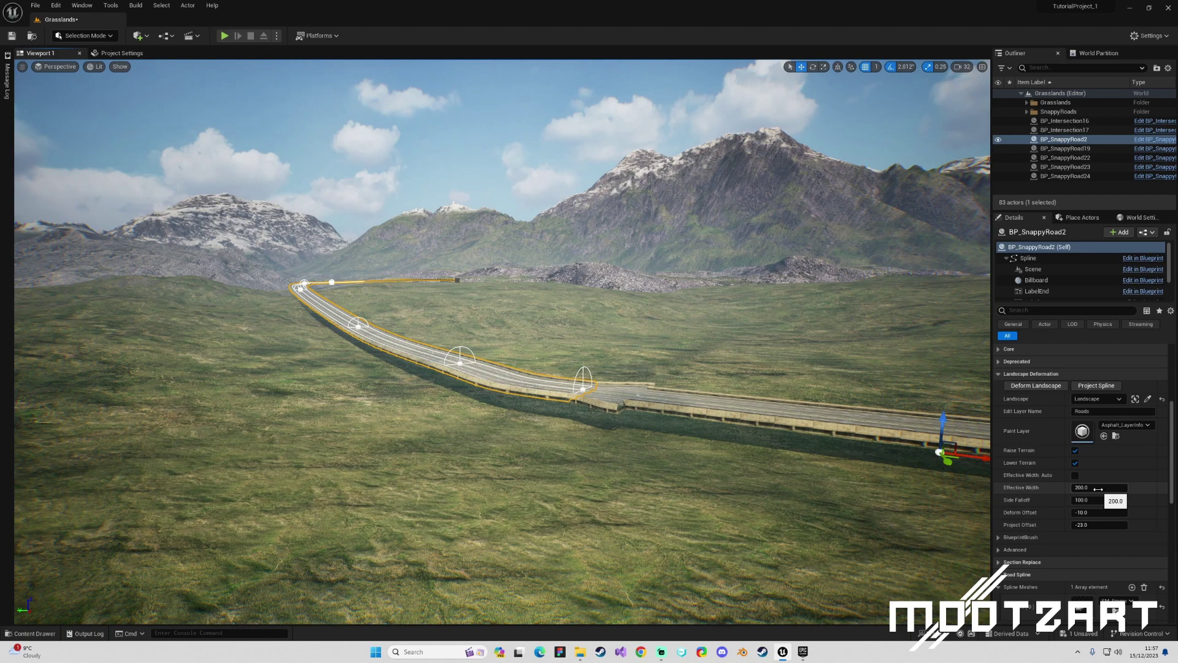
# Deform the landscape under this road with Effective Width 1398.82705, Side Falloff 5000 and Deform Offset 23.5
pyautogui.click(1076, 477)
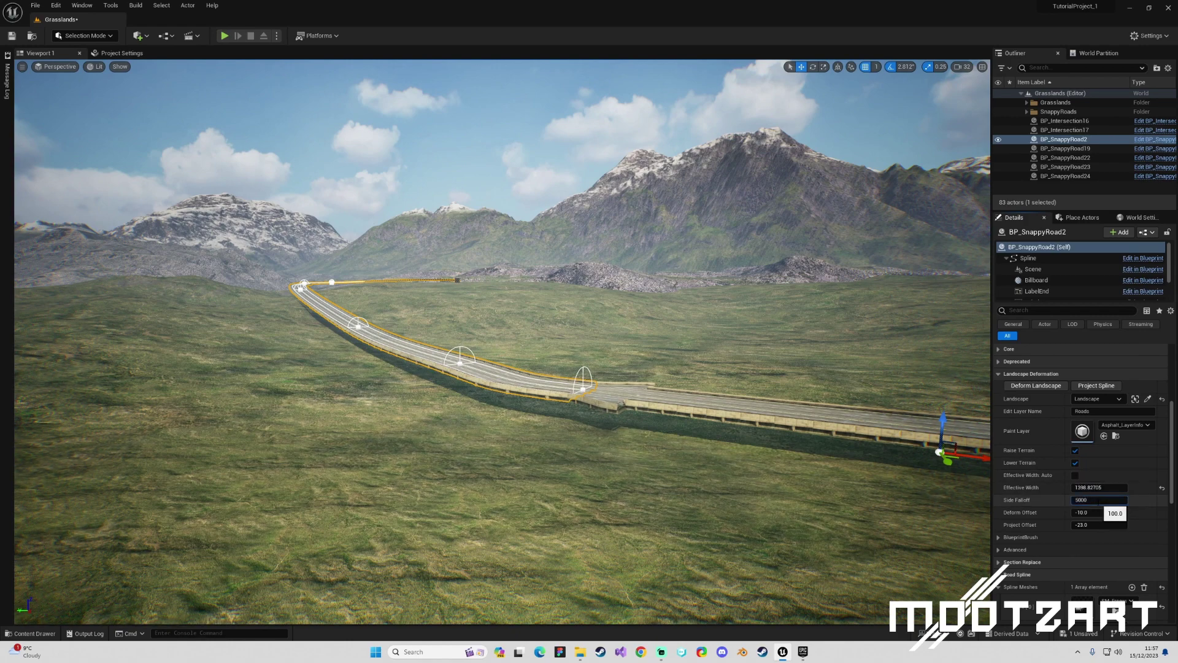
pyautogui.press('Tab')
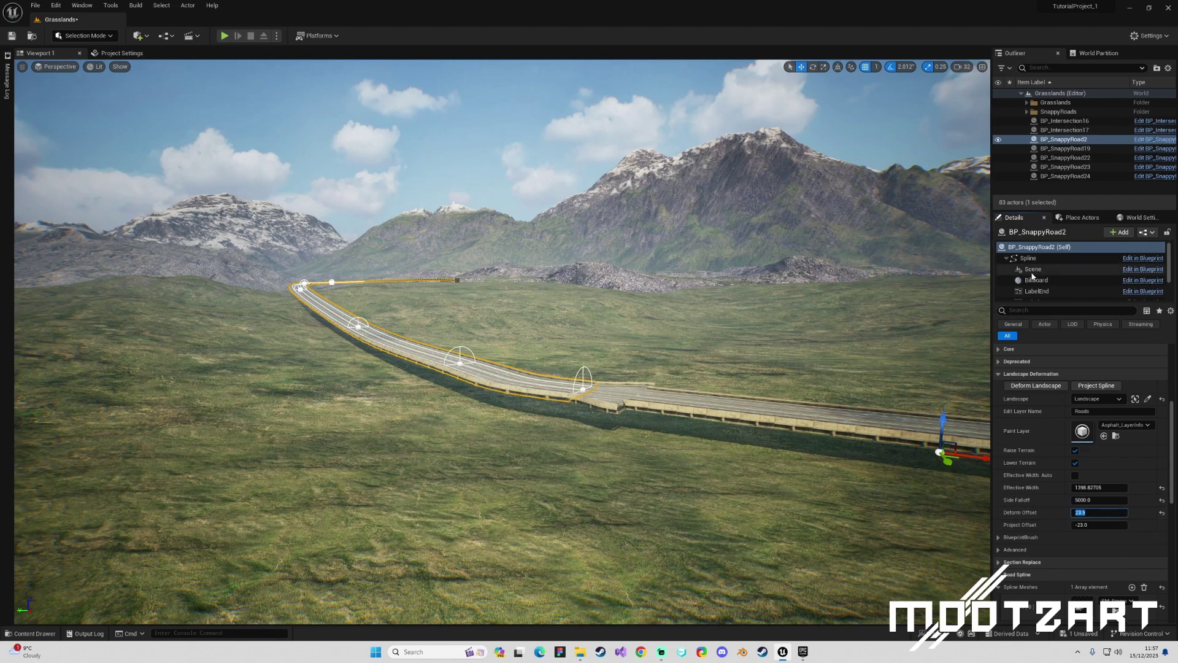
pyautogui.click(1036, 385)
pyautogui.press('w')
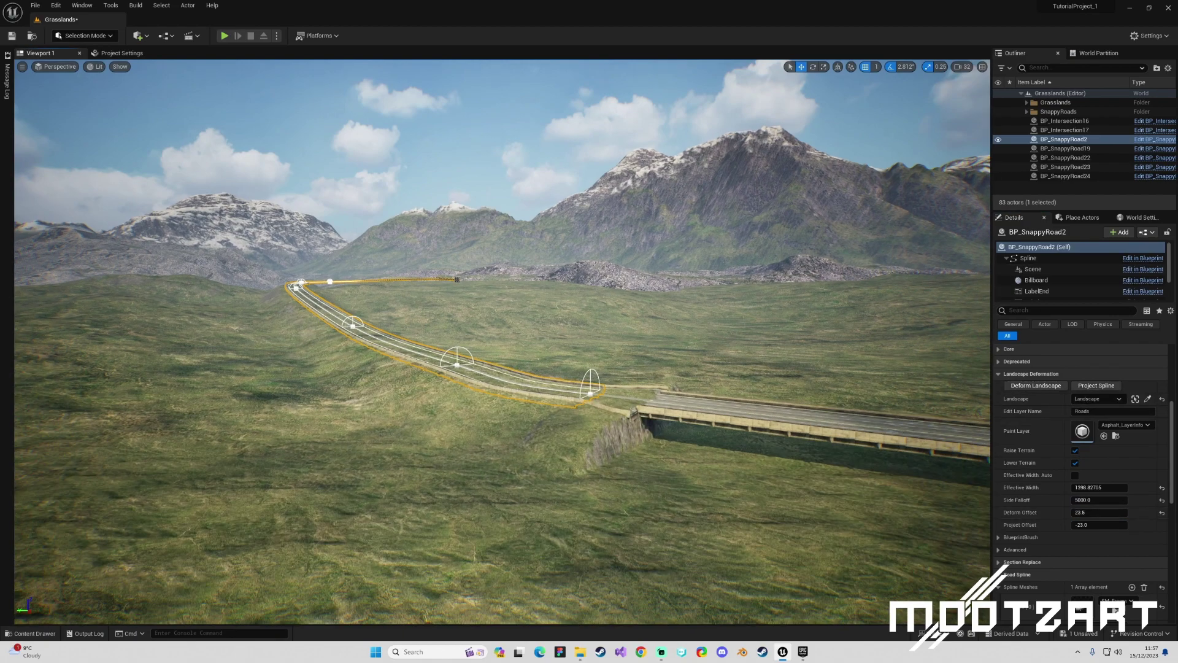
pyautogui.press('Escape')
pyautogui.press('w')
pyautogui.press('s')
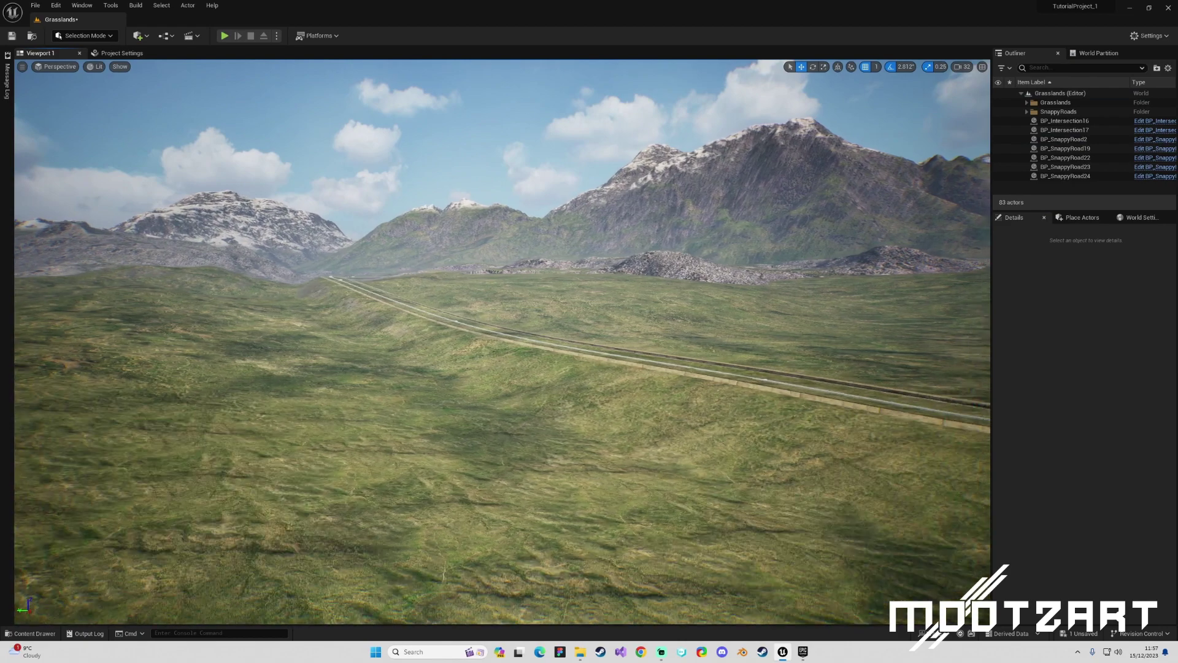
# Reselect the same outer deck road, set its Side Falloff to 10000 and deform the landscape again
pyautogui.moveTo(581, 374); pyautogui.dragTo(608, 378, button='right')
pyautogui.click(559, 382)
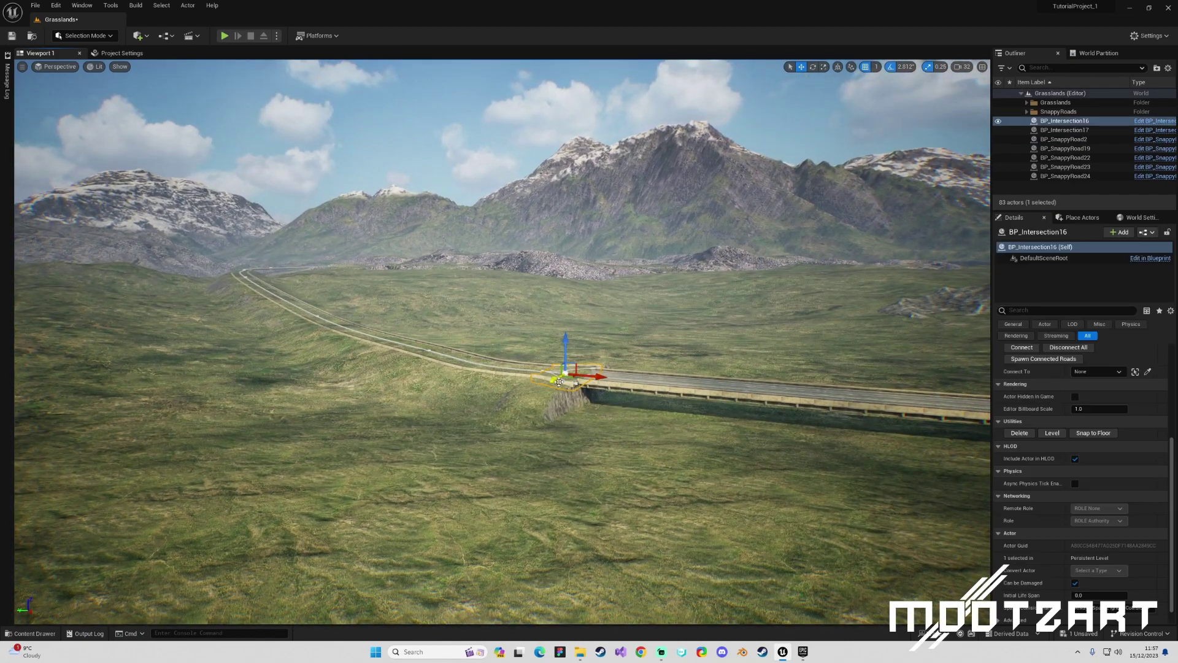
pyautogui.click(523, 374)
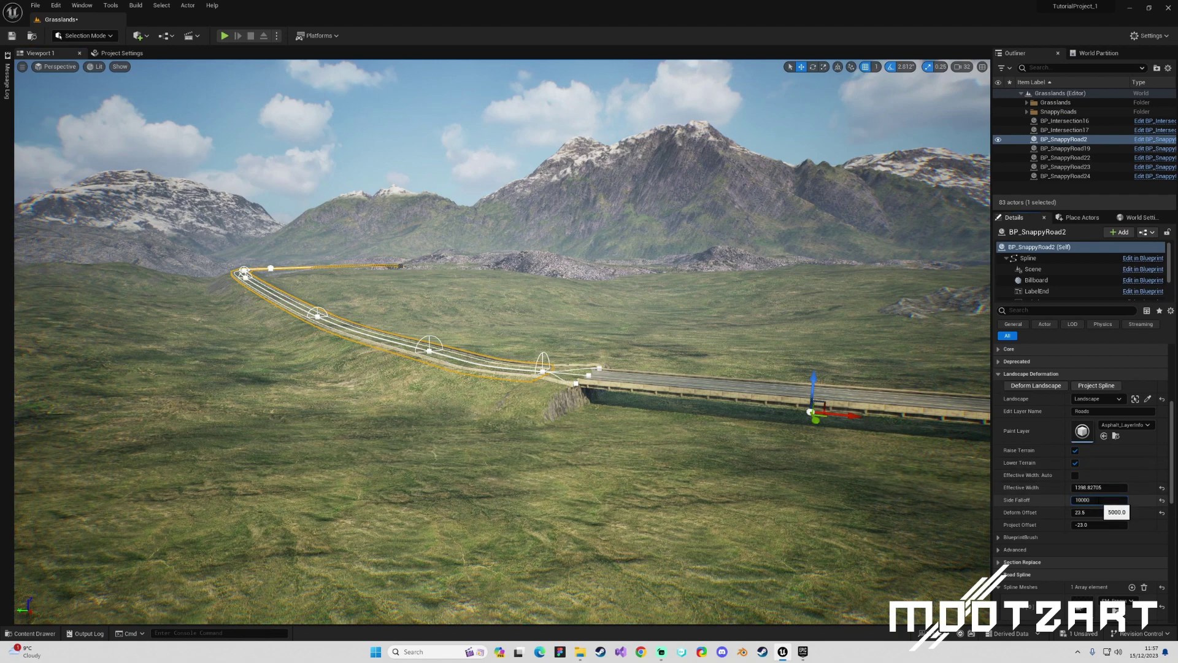
pyautogui.click(1052, 385)
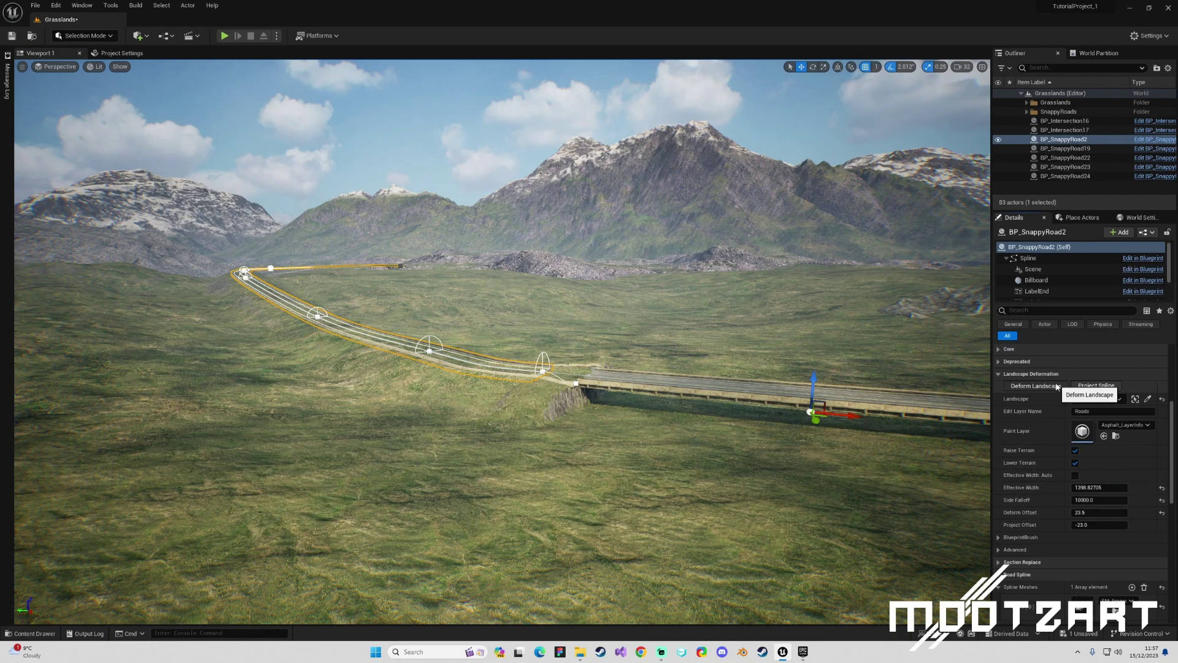
# Look over the deformed terrain at both ends of the bridge and save the level
pyautogui.press('d')
pyautogui.moveTo(614, 356); pyautogui.dragTo(773, 357, button='right')
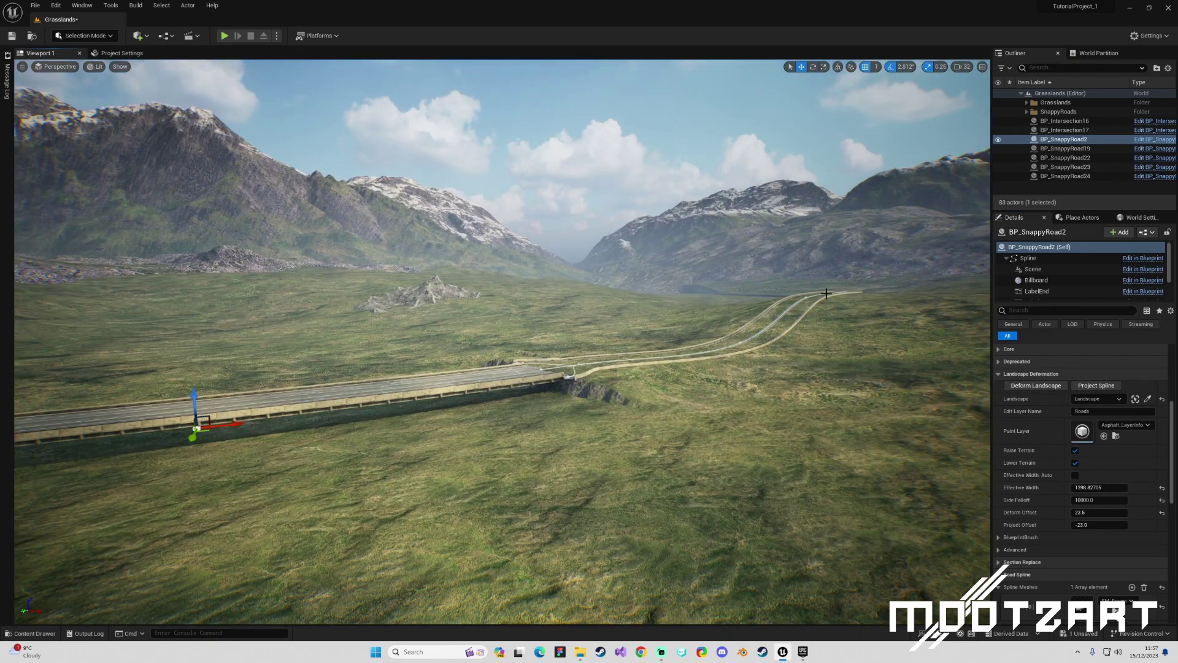
pyautogui.moveTo(607, 399); pyautogui.dragTo(491, 402, button='right')
pyautogui.press('Escape')
pyautogui.press('a')
pyautogui.press('w')
pyautogui.press('d')
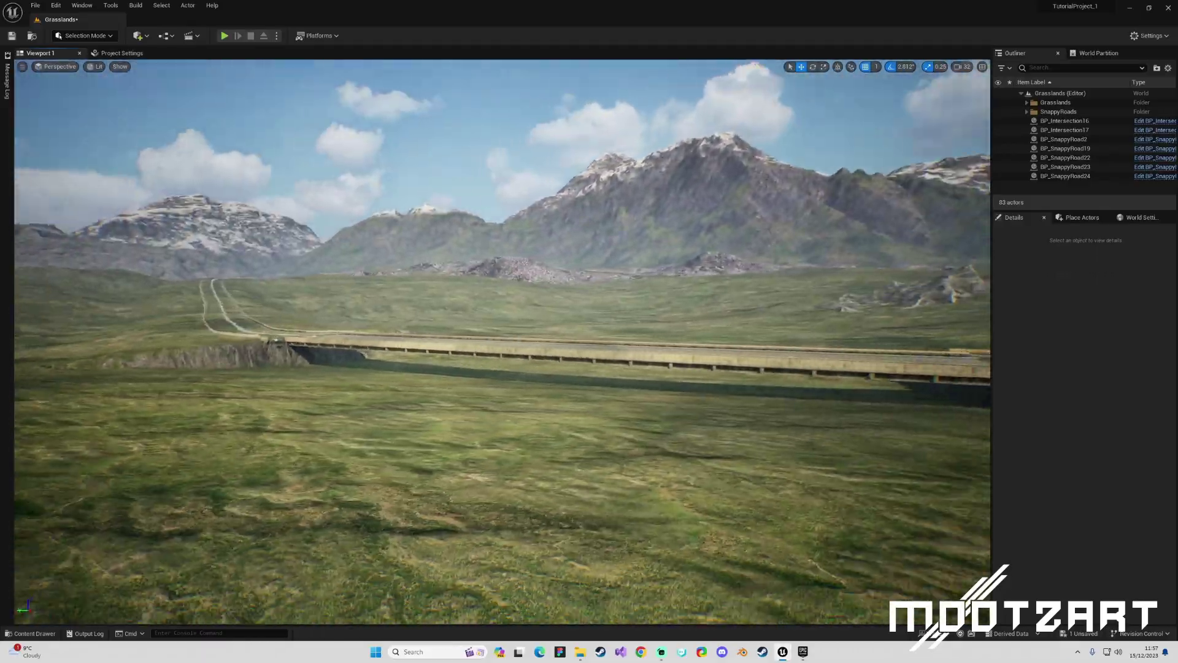
pyautogui.moveTo(601, 343); pyautogui.dragTo(527, 419, button='right')
pyautogui.hotkey('ctrl', 's')
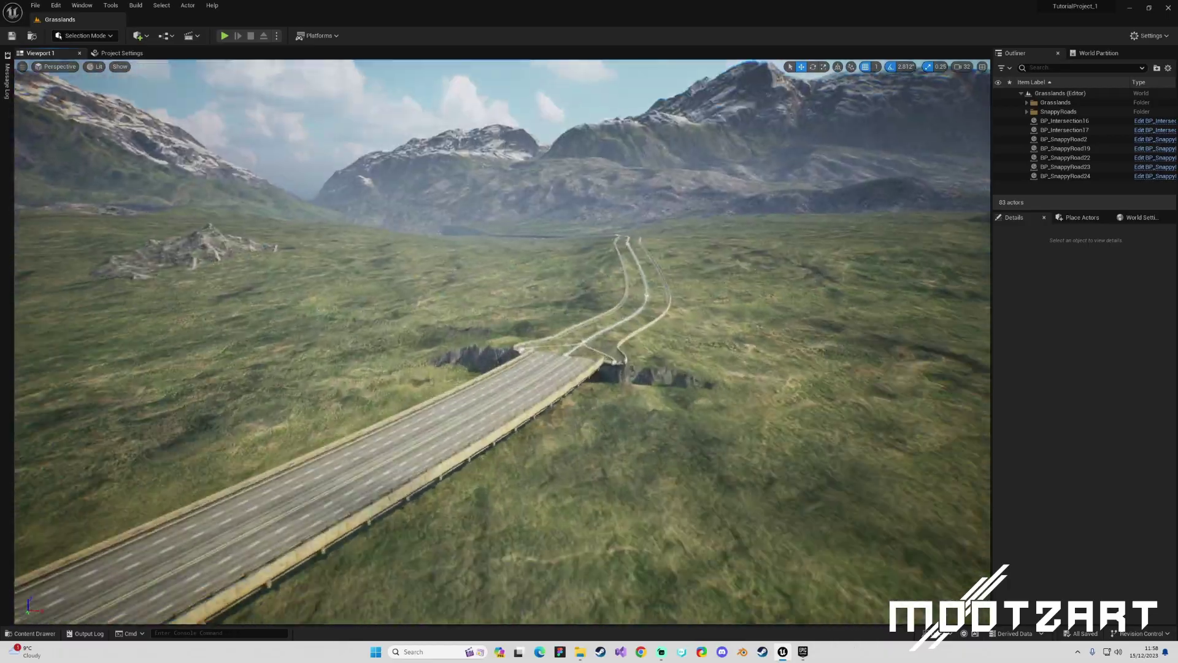
# Examine the terrain edges at both junctions where the raised bridge deck meets the deformed landscape
pyautogui.moveTo(424, 396)
pyautogui.mouseDown(button='right')
pyautogui.moveTo(454, 396)
pyautogui.moveTo(430, 395)
pyautogui.mouseUp(button='right')
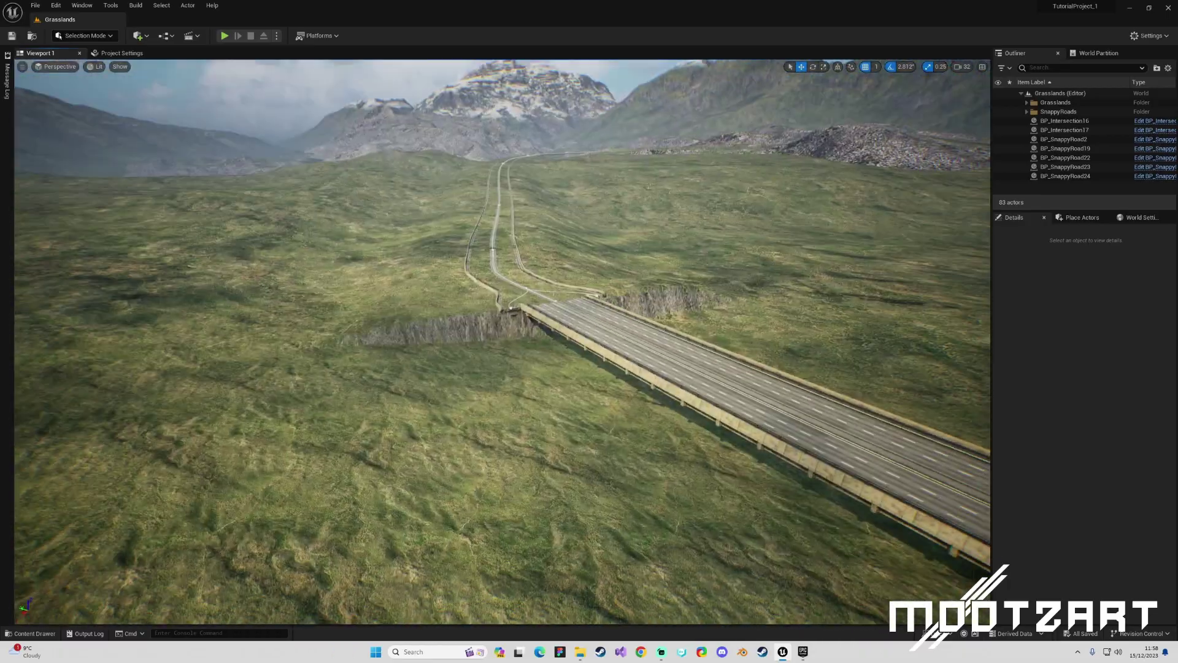
pyautogui.moveTo(513, 254); pyautogui.dragTo(700, 245, button='right')
pyautogui.press('w')
pyautogui.press('a')
pyautogui.moveTo(544, 297); pyautogui.dragTo(638, 295, button='right')
pyautogui.press('d')
pyautogui.press('d')
pyautogui.moveTo(395, 314); pyautogui.dragTo(193, 315, button='right')
pyautogui.press('d')
pyautogui.press('d')
pyautogui.press('d')
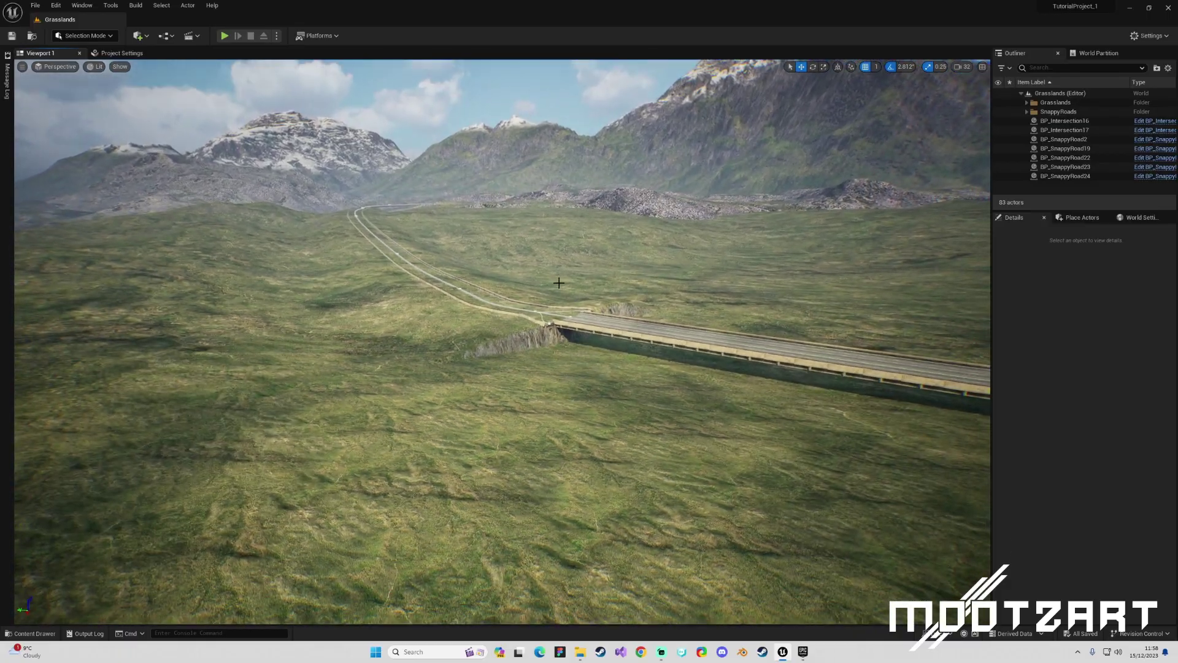
pyautogui.moveTo(559, 283)
pyautogui.mouseDown(button='right')
pyautogui.moveTo(798, 280)
pyautogui.moveTo(568, 282)
pyautogui.mouseUp(button='right')
pyautogui.press('a')
# Select the middle deck section between the two junctions and frame the whole bridge in the viewport
pyautogui.click(502, 332)
pyautogui.moveTo(632, 351); pyautogui.dragTo(448, 371, button='right')
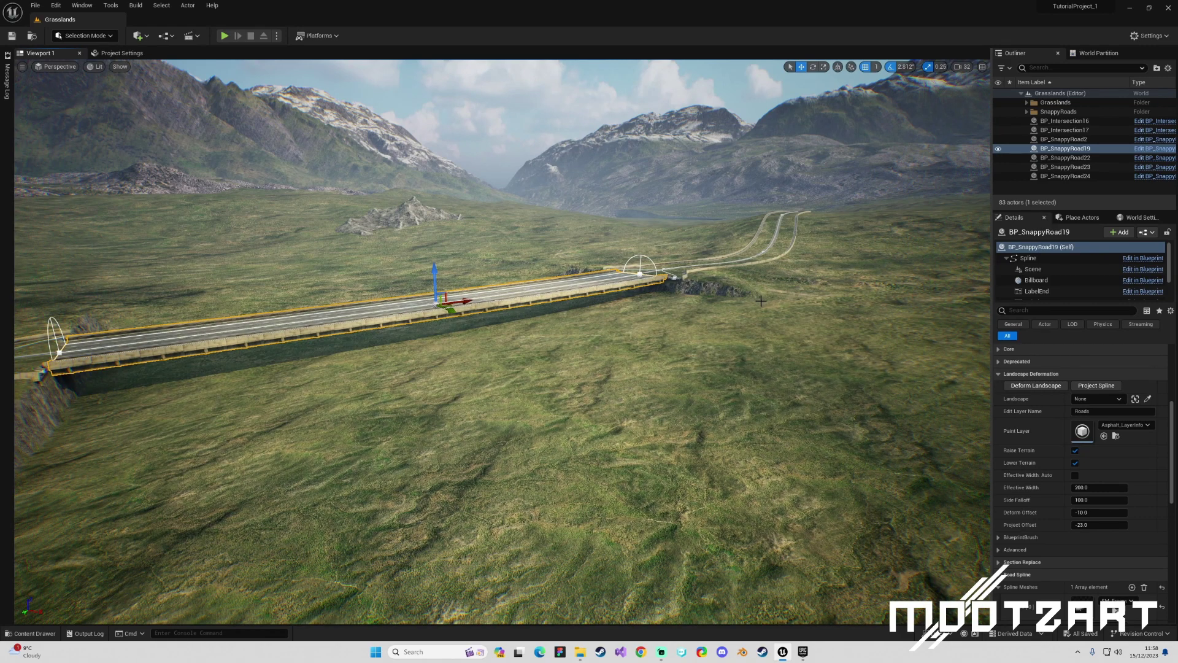
pyautogui.press('f')
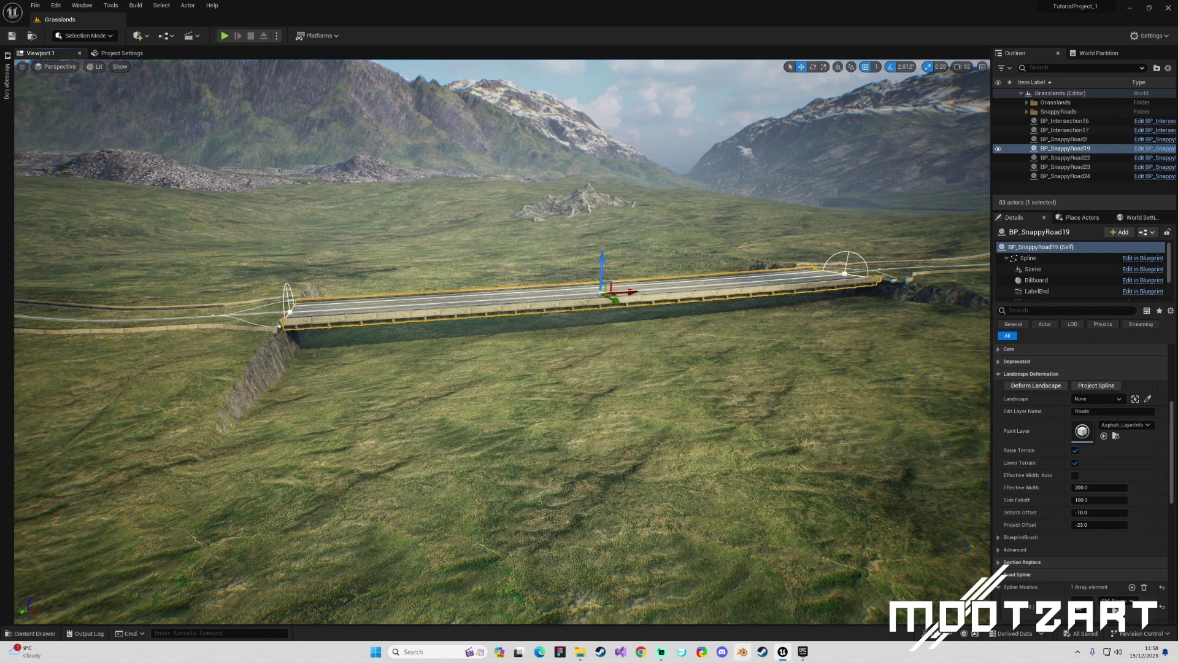
pyautogui.moveTo(661, 656)
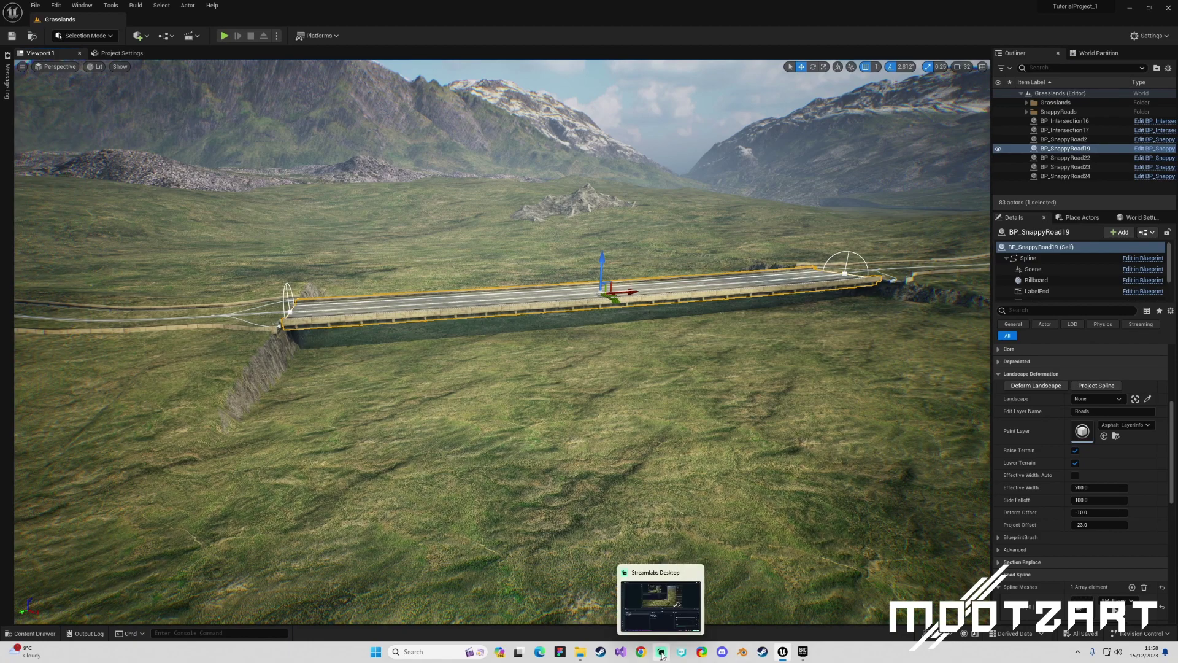